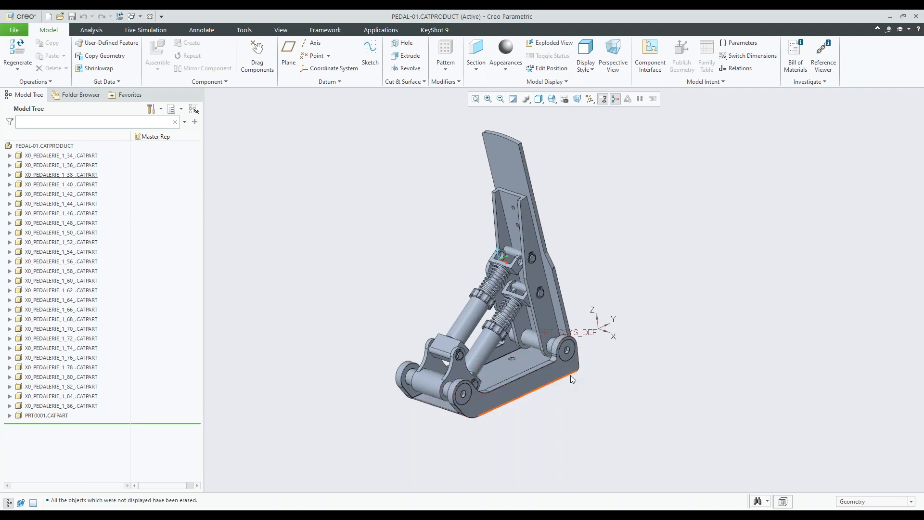
Restrict selection to bodies and show only the pedal assembly's base bracket body, hiding all other components.
scroll(597, 321, "up", 2)
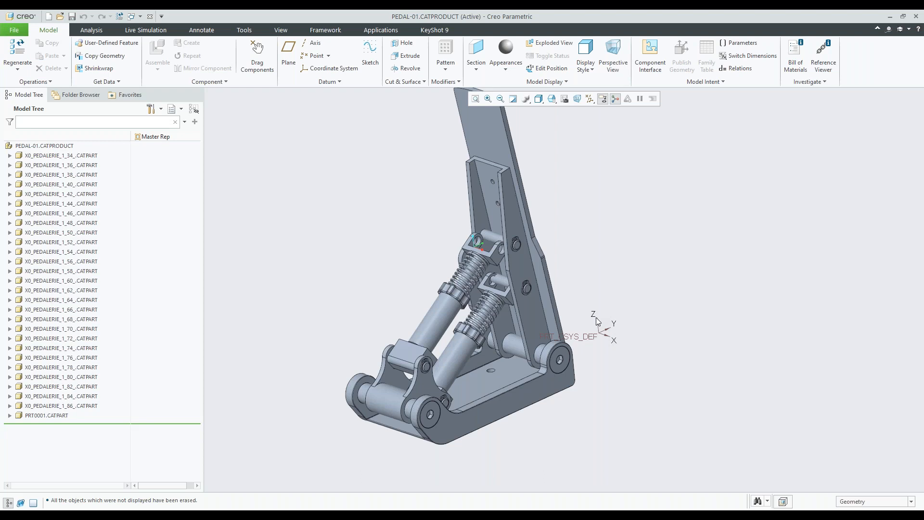
left_click(911, 502)
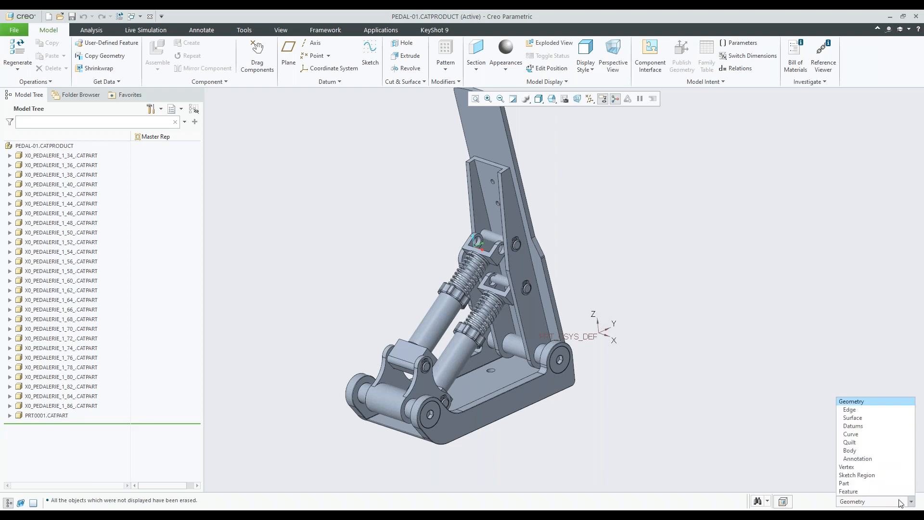
left_click(852, 451)
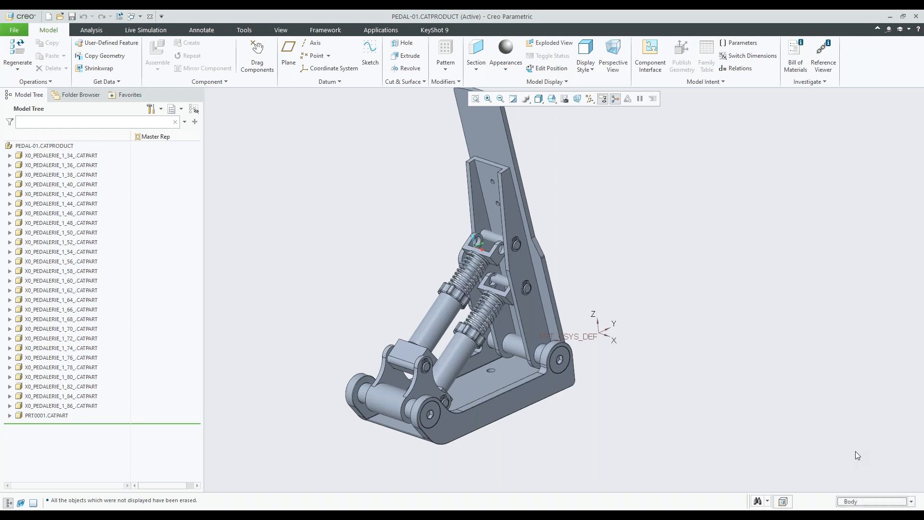
left_click(504, 397)
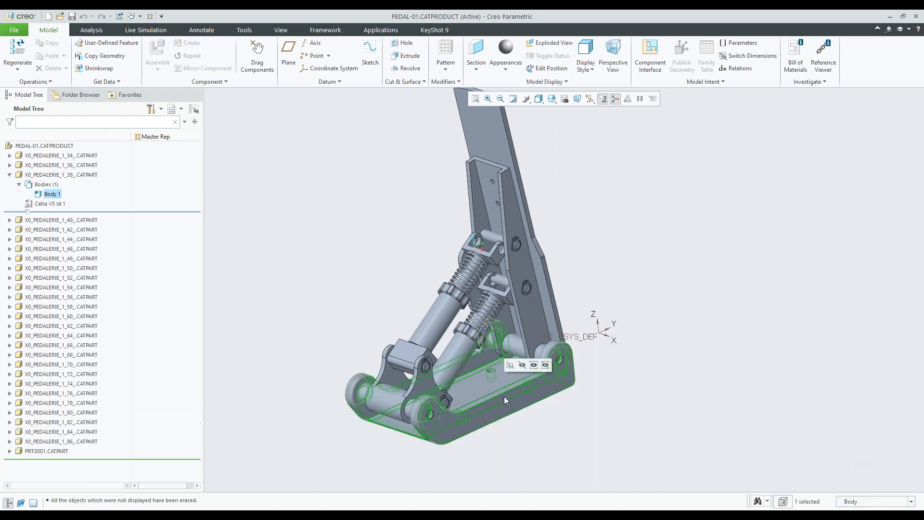
left_click(534, 365)
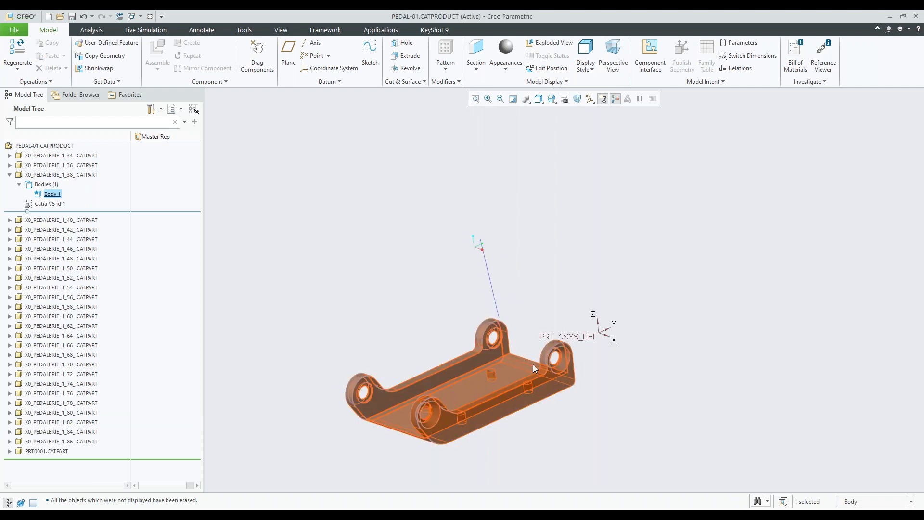
Activate the base bracket part X0_PEDALERIE_1_38_.CATPART for editing within the assembly.
left_click(43, 175)
left_click(46, 130)
scroll(617, 297, "up", 3)
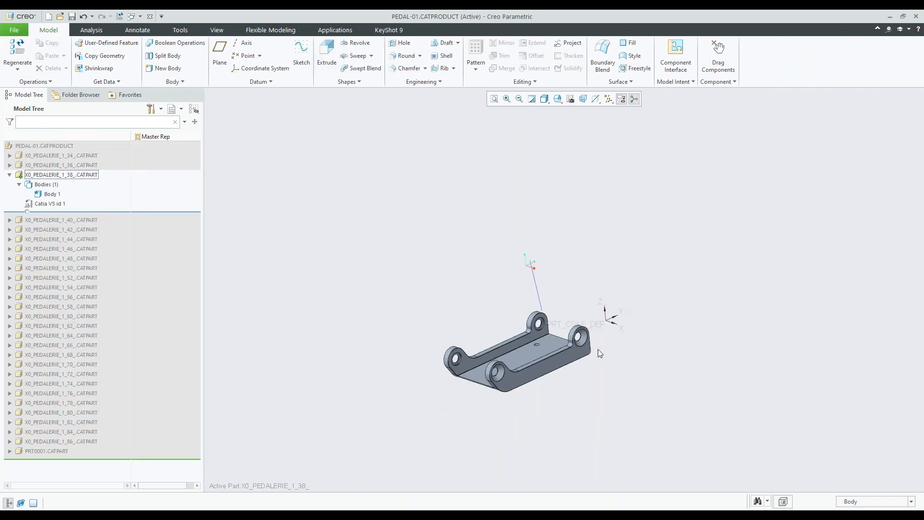
scroll(541, 343, "down", 3)
middle_click_drag(540, 343, 470, 312)
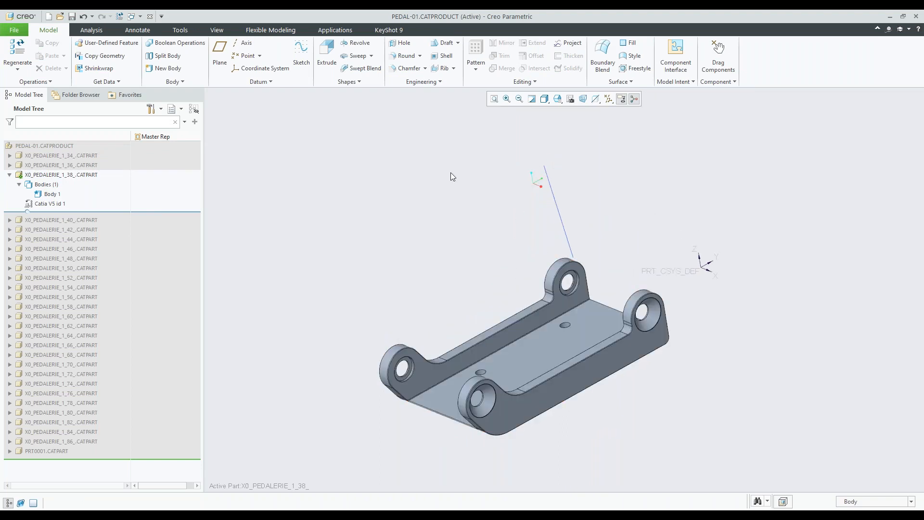
Run Flexible Modeling's Pattern Recognition on one of the bracket's floor holes so the matching holes are captured as a pattern.
left_click(271, 30)
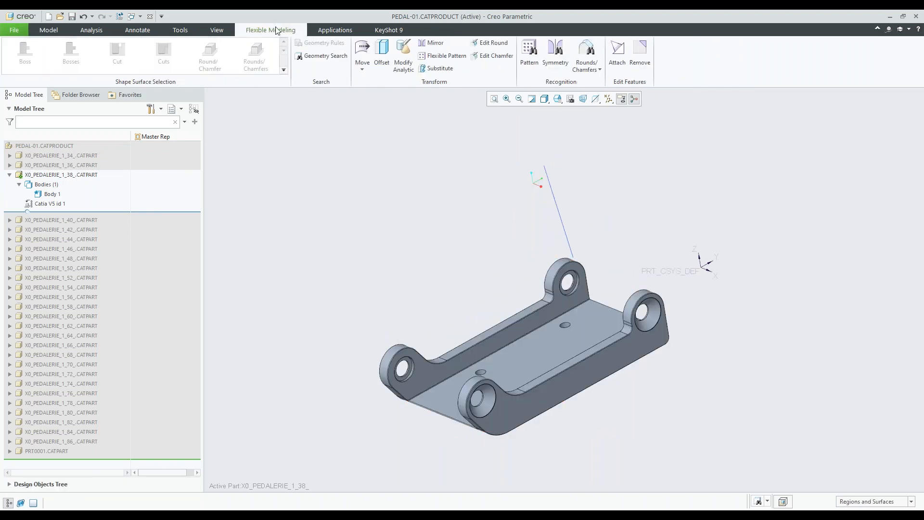
middle_click_drag(570, 327, 547, 295)
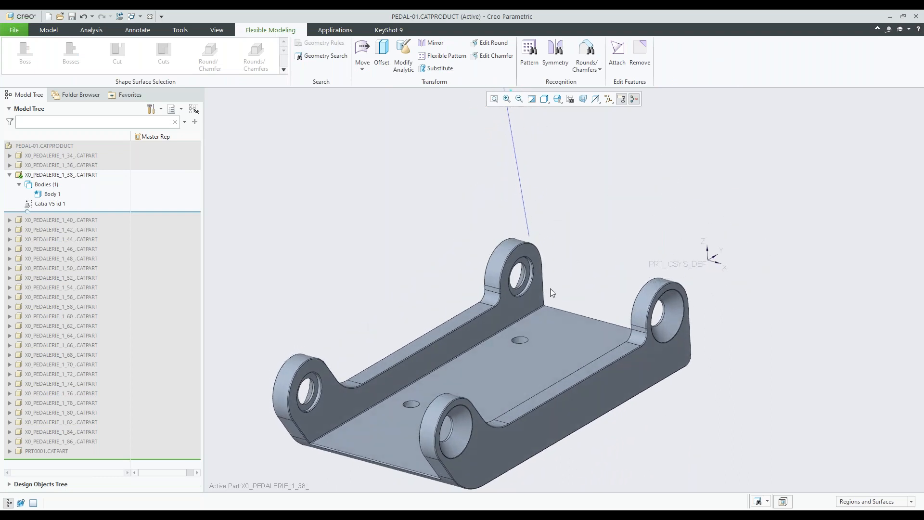
scroll(582, 243, "down", 3)
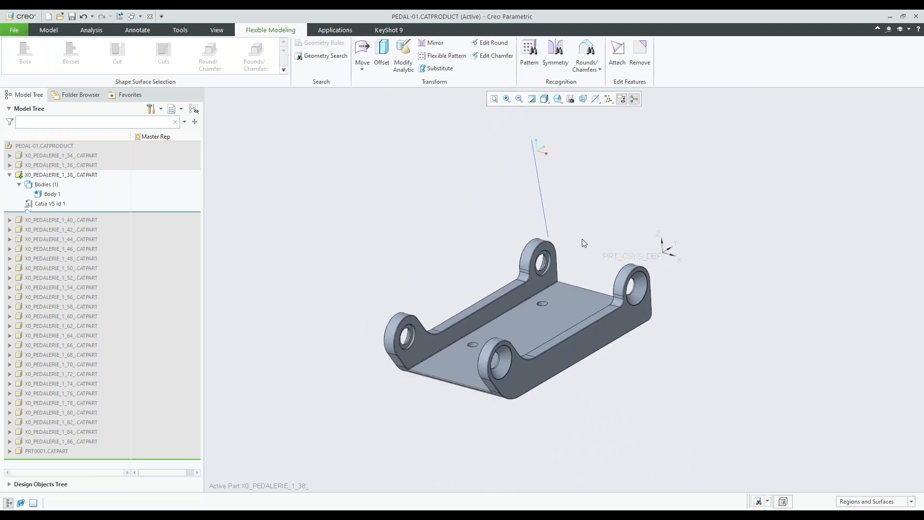
left_click(528, 53)
scroll(540, 289, "up", 6)
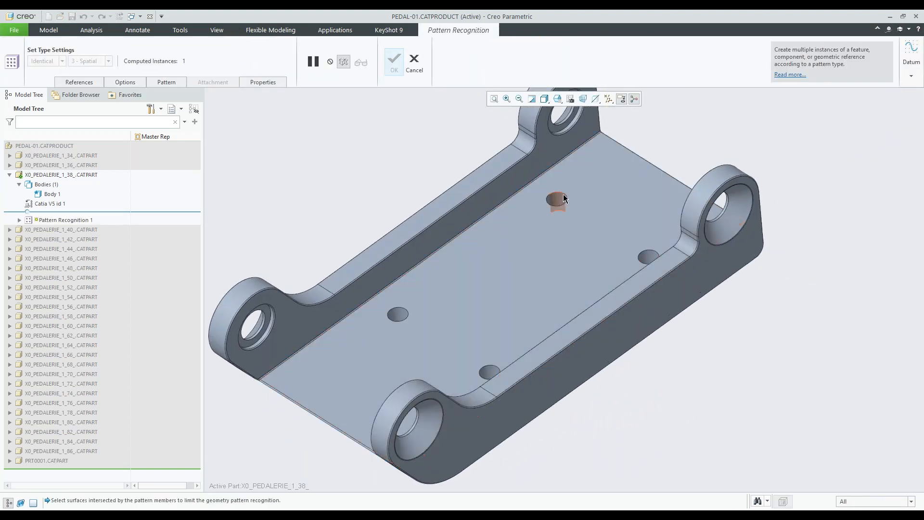
scroll(554, 200, "up", 4)
left_click(555, 200)
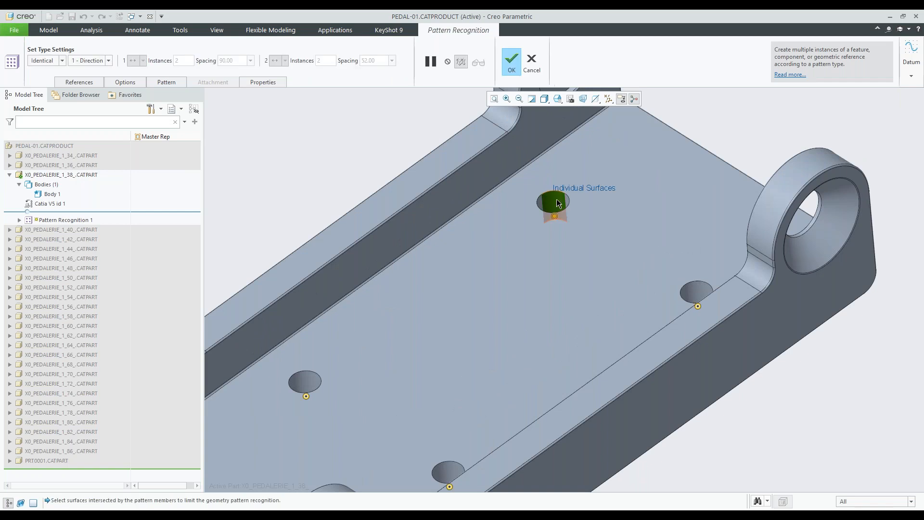
scroll(553, 200, "down", 5)
scroll(598, 250, "up", 3)
scroll(510, 144, "down", 2)
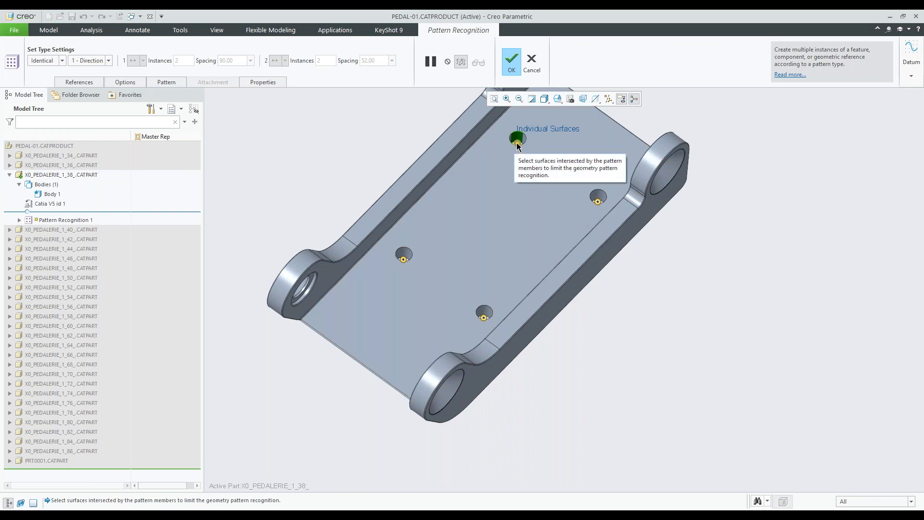
middle_click_drag(566, 325, 544, 255)
left_click(512, 63)
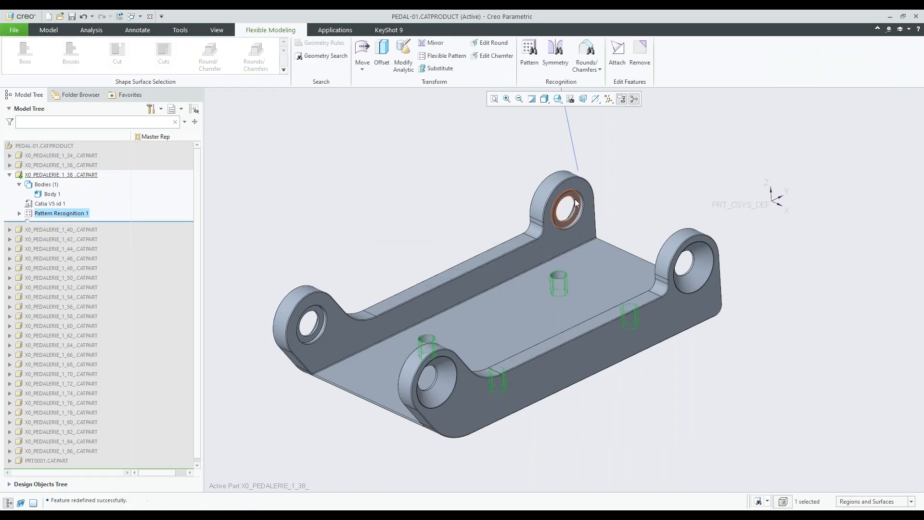
Select the floor hole beside the far rear lug as a cut shape and start Modify Analytic, accepting design changes to the model.
left_click(616, 200)
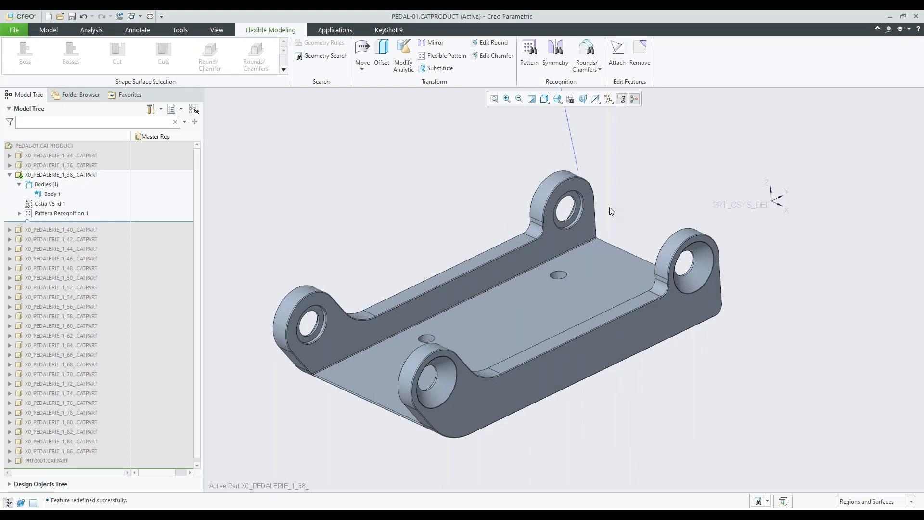
scroll(560, 267, "up", 2)
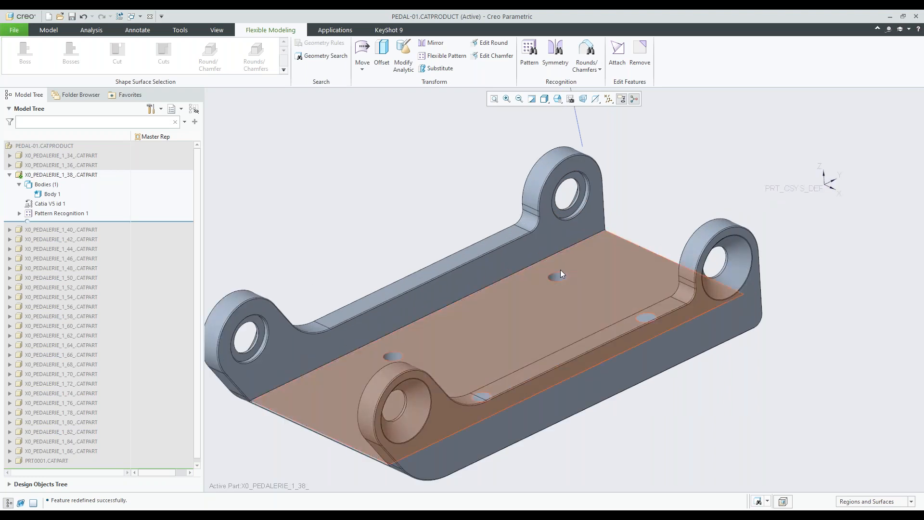
scroll(560, 276, "up", 2)
left_click(560, 282)
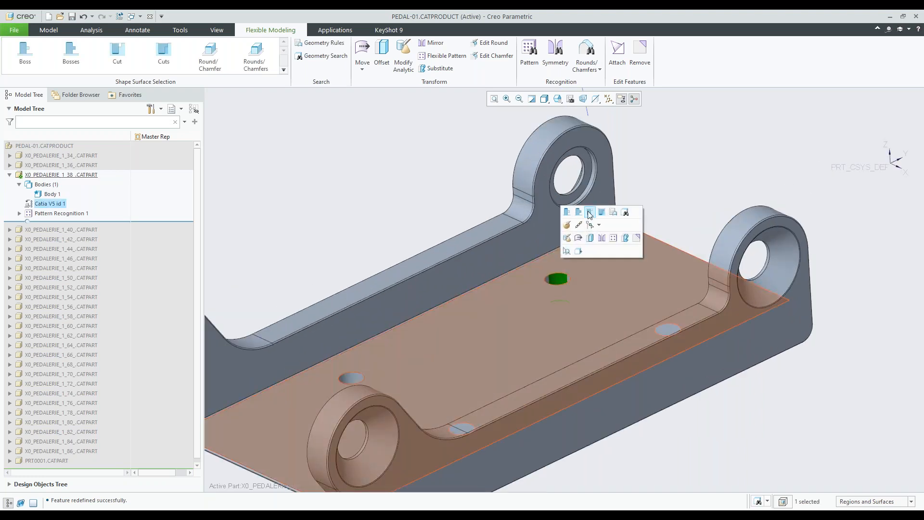
left_click(590, 212)
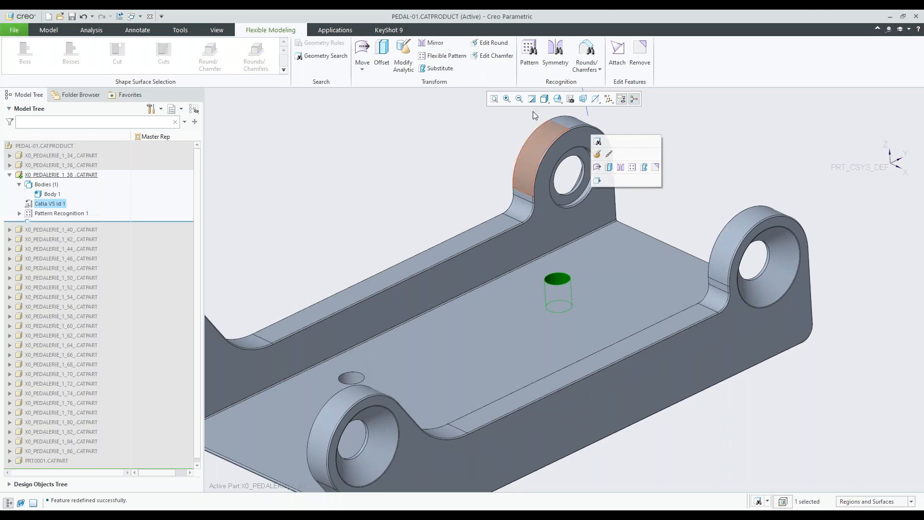
left_click(404, 59)
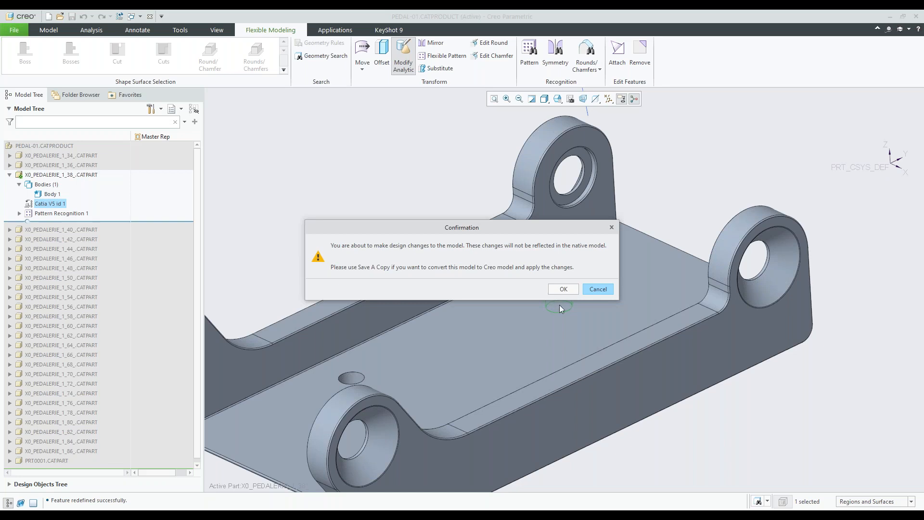
left_click(564, 289)
Choose the cylindrical wall of the floor hole beside the far rear lug as the surface to modify.
scroll(503, 235, "down", 3)
middle_click_drag(504, 240, 500, 261)
left_click(81, 85)
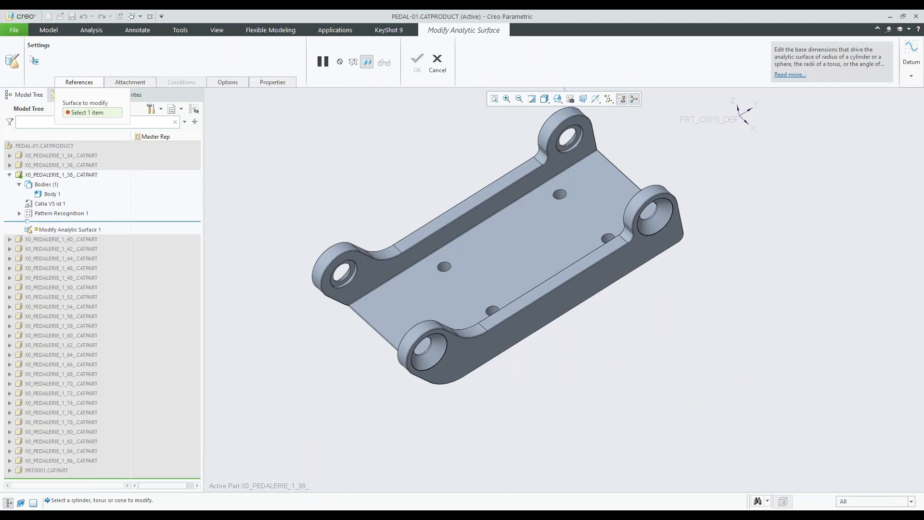
scroll(539, 204, "up", 4)
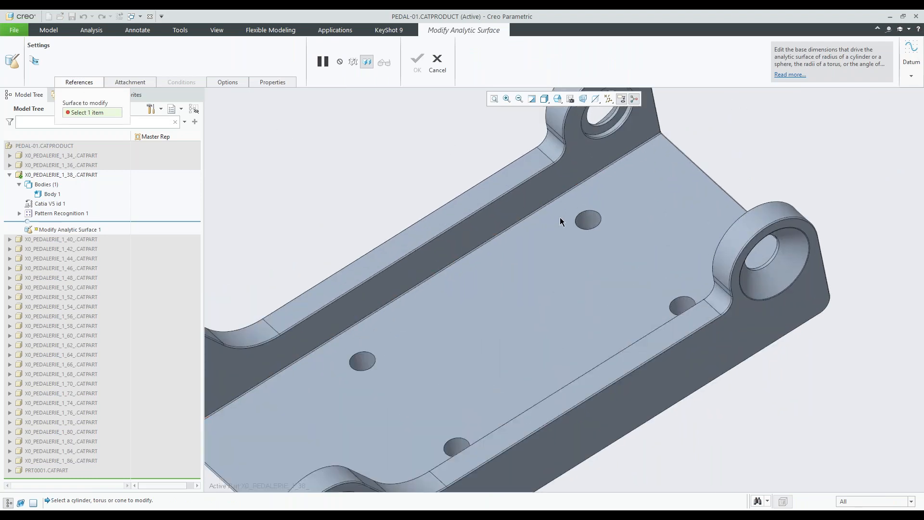
scroll(567, 202, "down", 4)
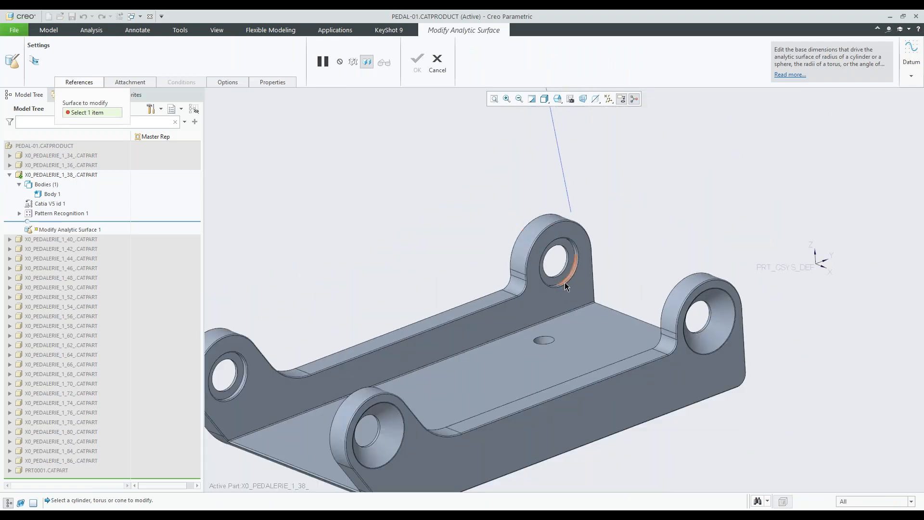
scroll(566, 286, "down", 1)
scroll(566, 286, "up", 5)
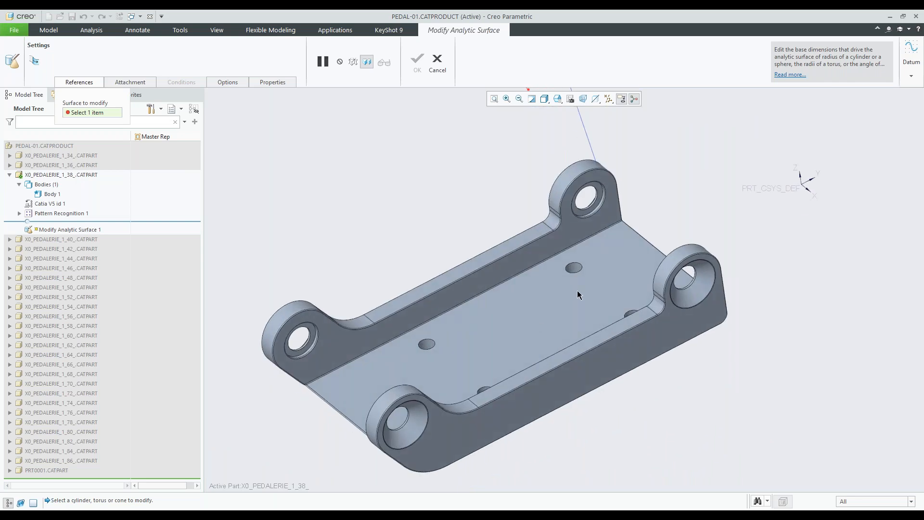
left_click(568, 261)
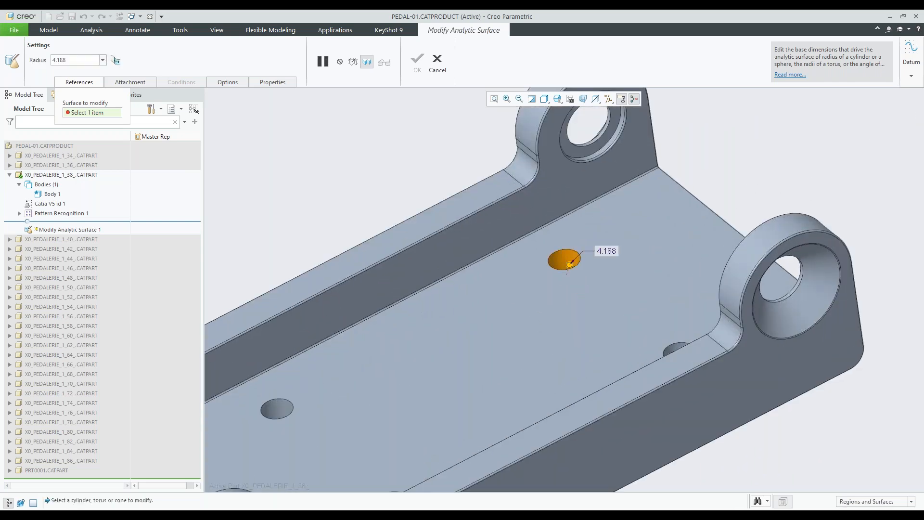
scroll(519, 243, "down", 6)
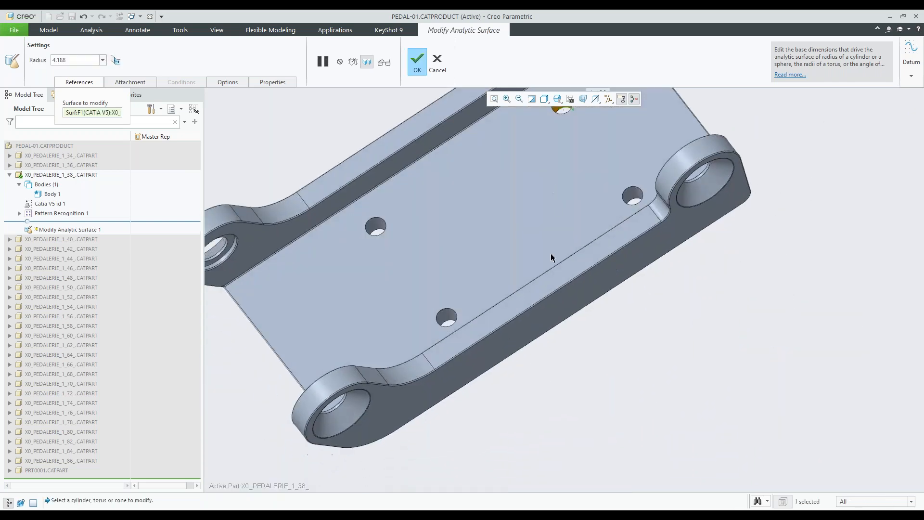
scroll(566, 180, "up", 5)
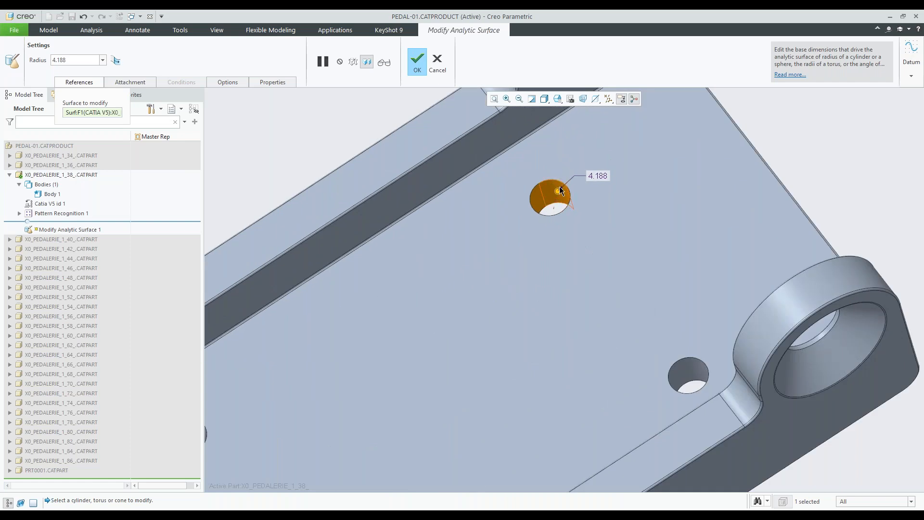
scroll(540, 263, "down", 5)
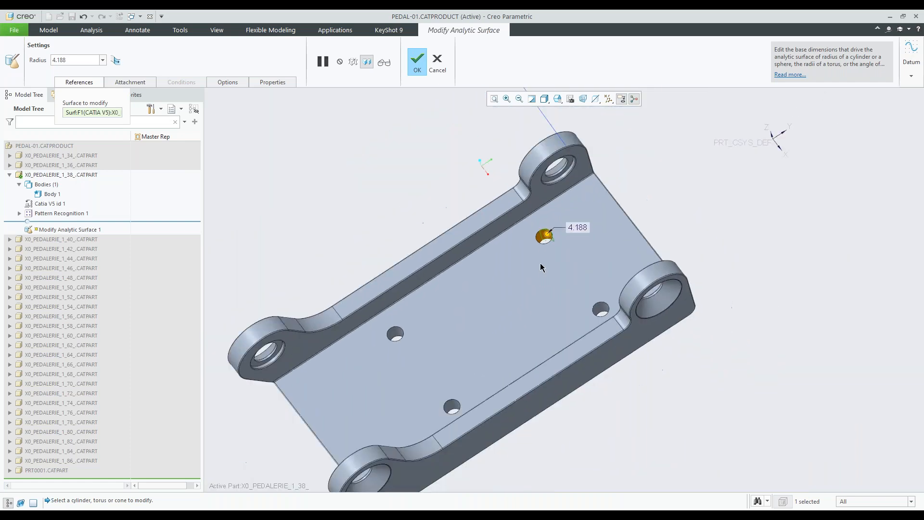
middle_click_drag(517, 248, 528, 243)
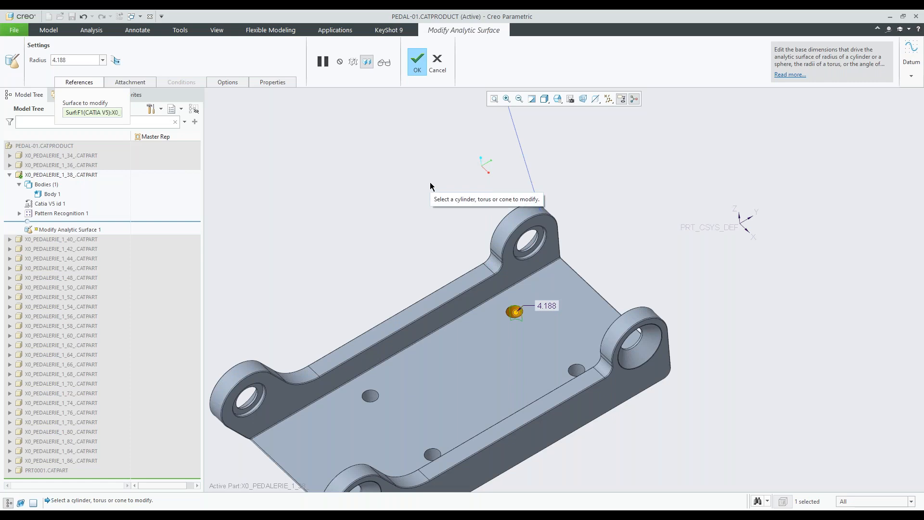
scroll(644, 170, "up", 2)
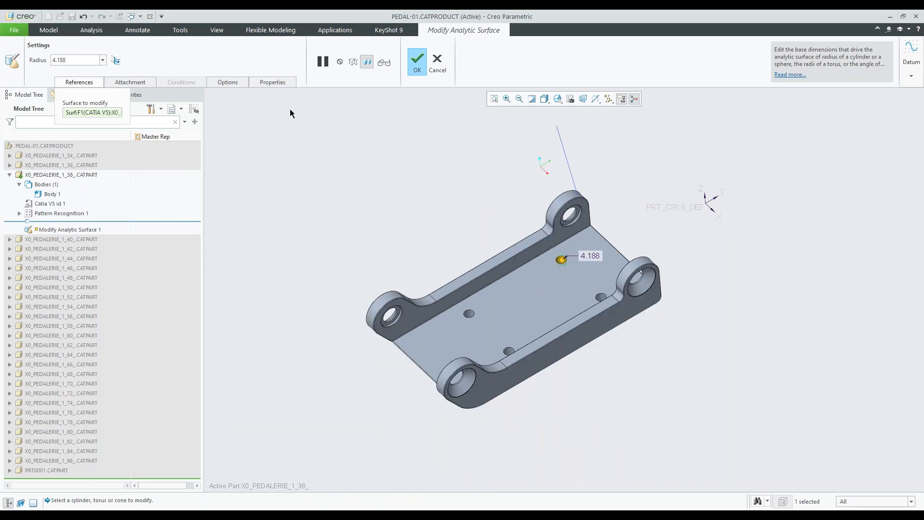
Propagate the analytic surface modification to the other floor holes using the Pattern Recognition 1 feature.
left_click(229, 85)
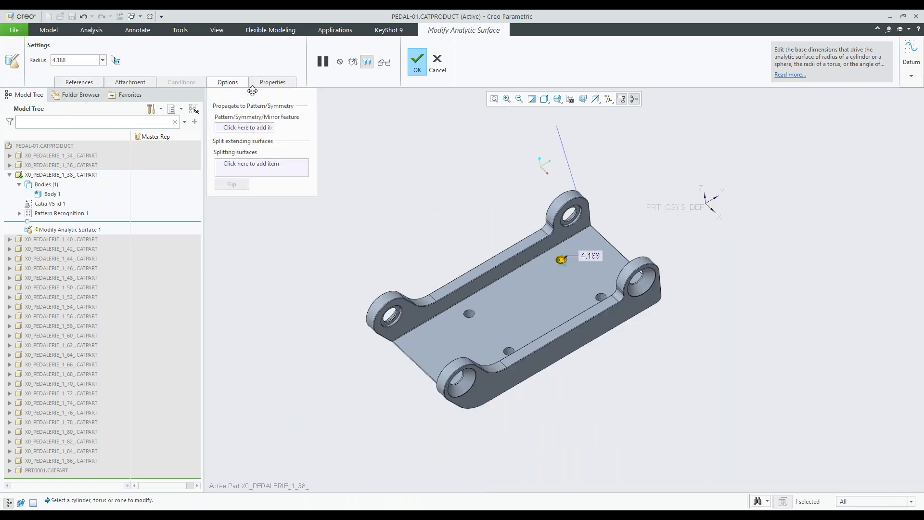
left_click(259, 129)
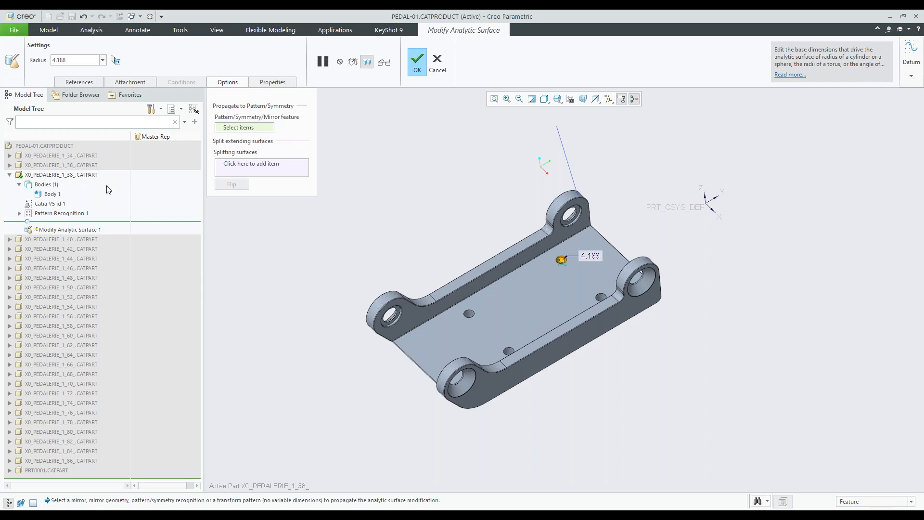
left_click(59, 215)
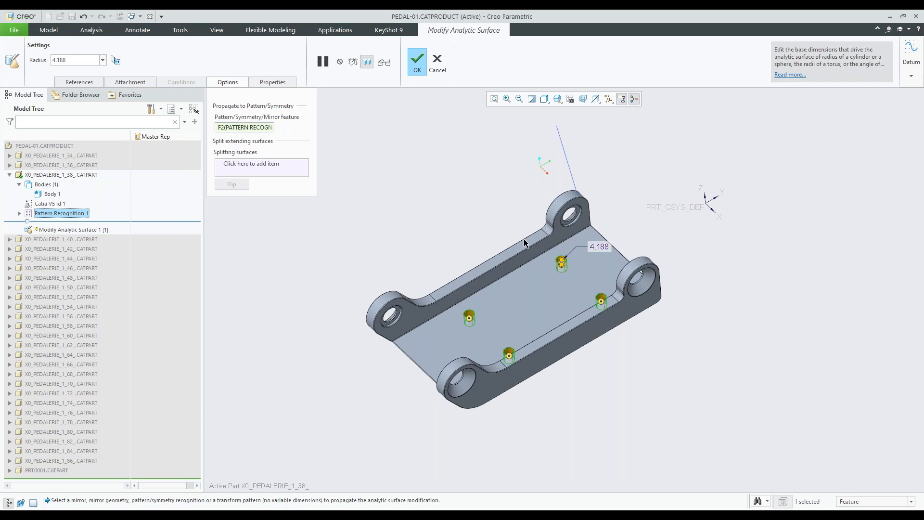
Set the analytic surface radius of the patterned floor holes to 6 and accept the modification.
scroll(595, 270, "down", 2)
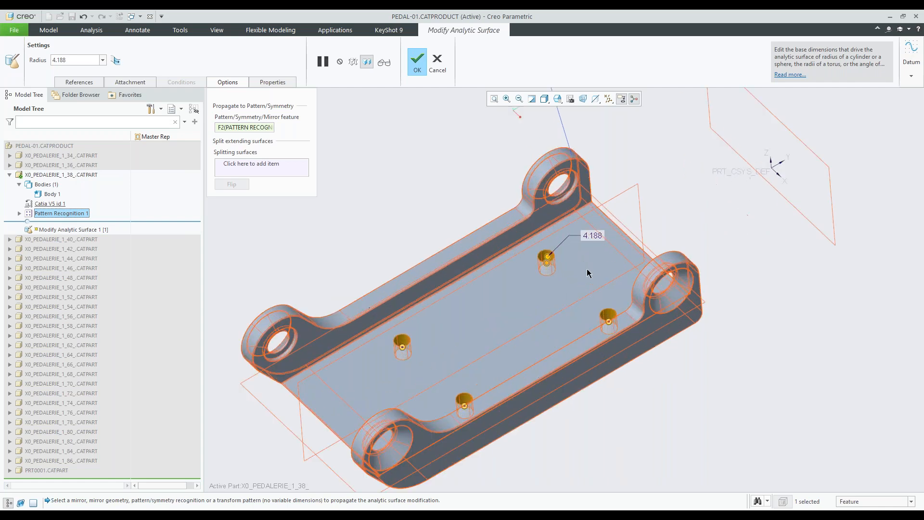
scroll(548, 272, "down", 1)
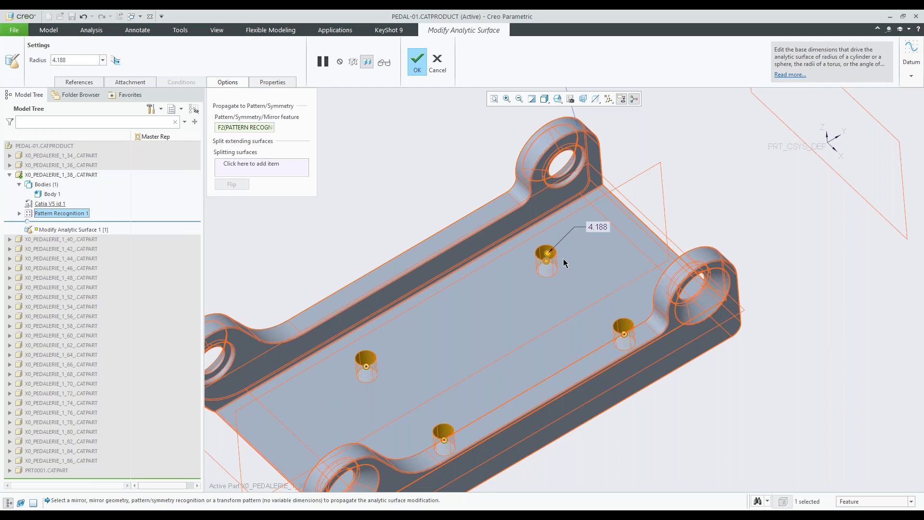
scroll(565, 264, "down", 2)
double_click(604, 207)
type("6")
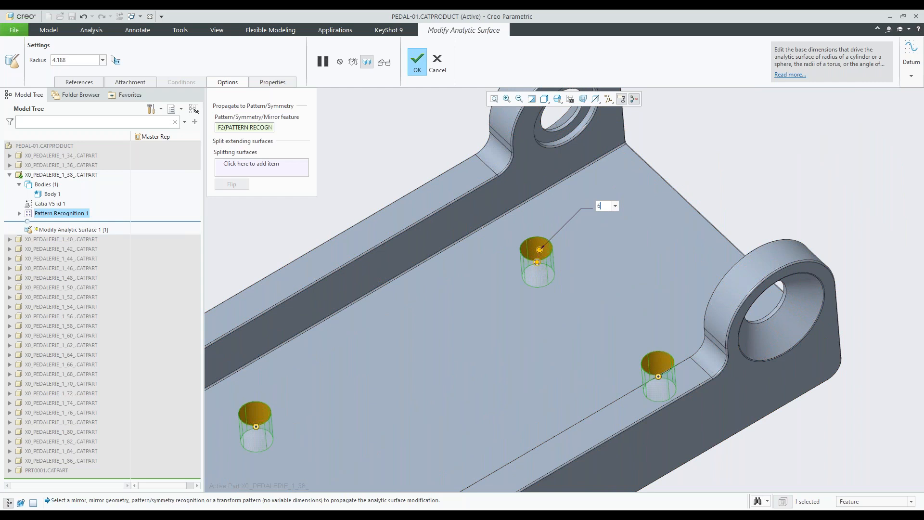
key("Return")
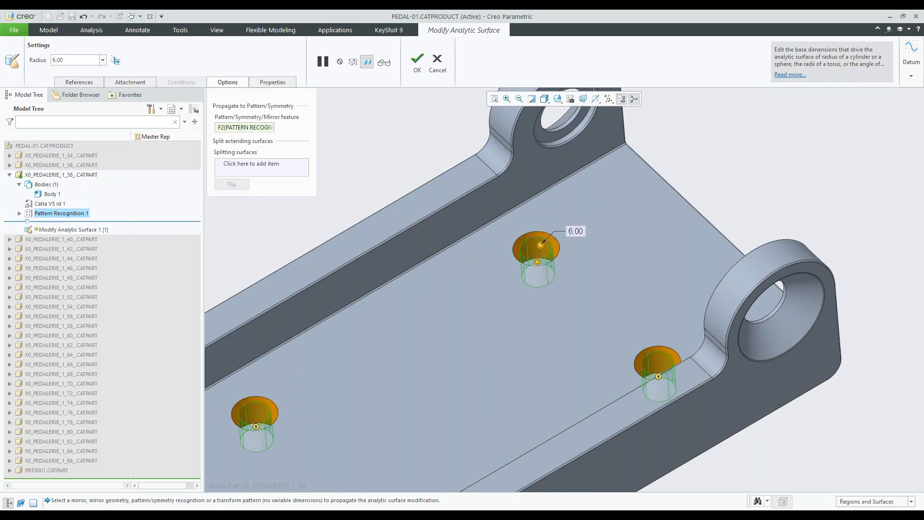
scroll(584, 212, "down", 3)
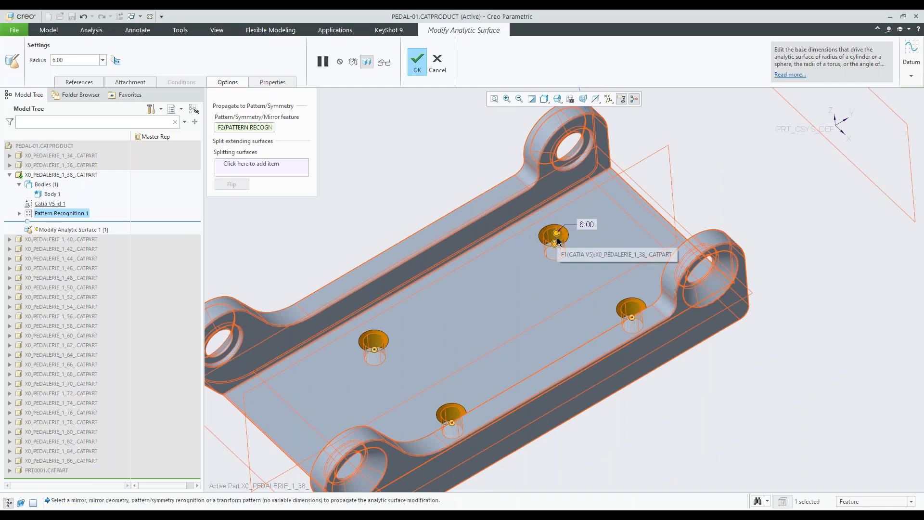
left_click(417, 59)
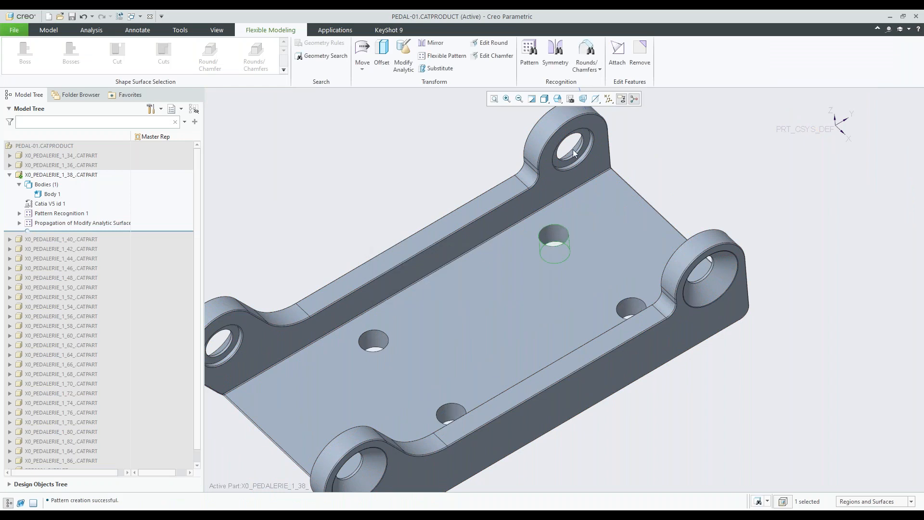
Run Pattern Recognition on the enlarged floor hole beside the far rear lug to capture the four resized holes as a new pattern.
scroll(570, 260, "down", 2)
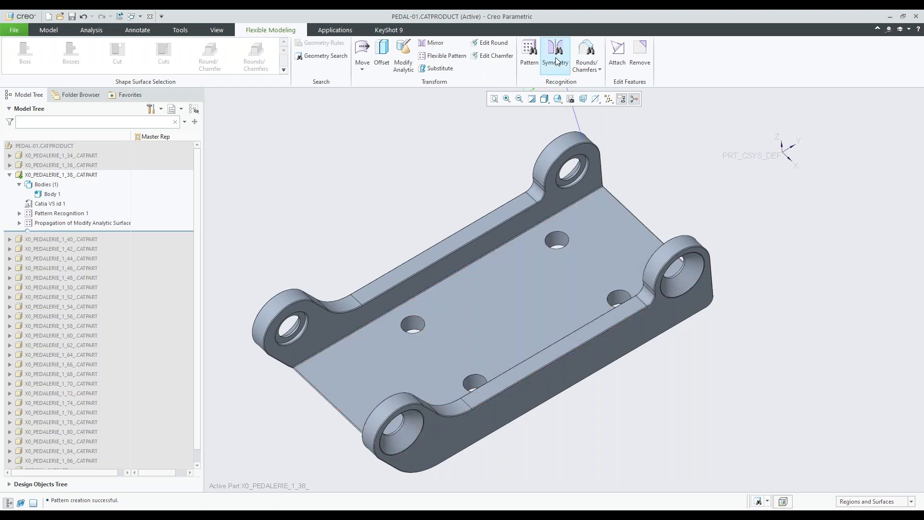
left_click(529, 56)
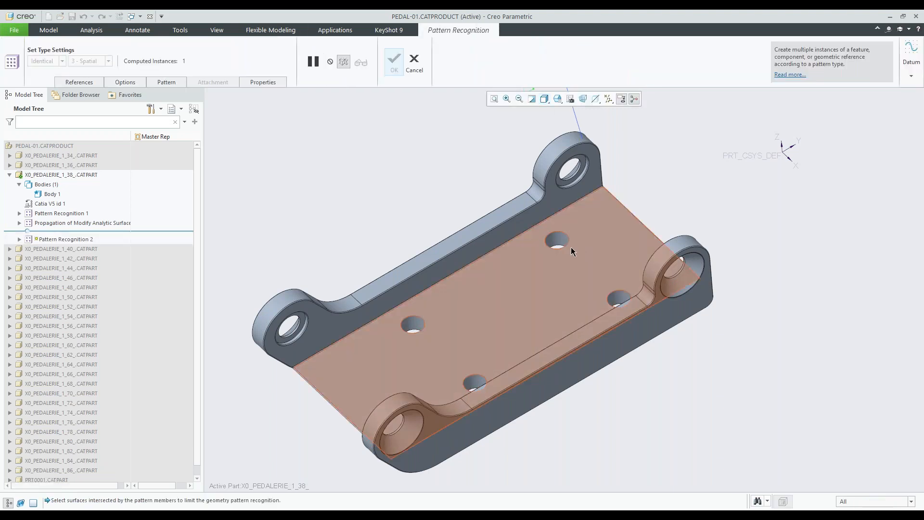
scroll(558, 240, "down", 4)
left_click(549, 234)
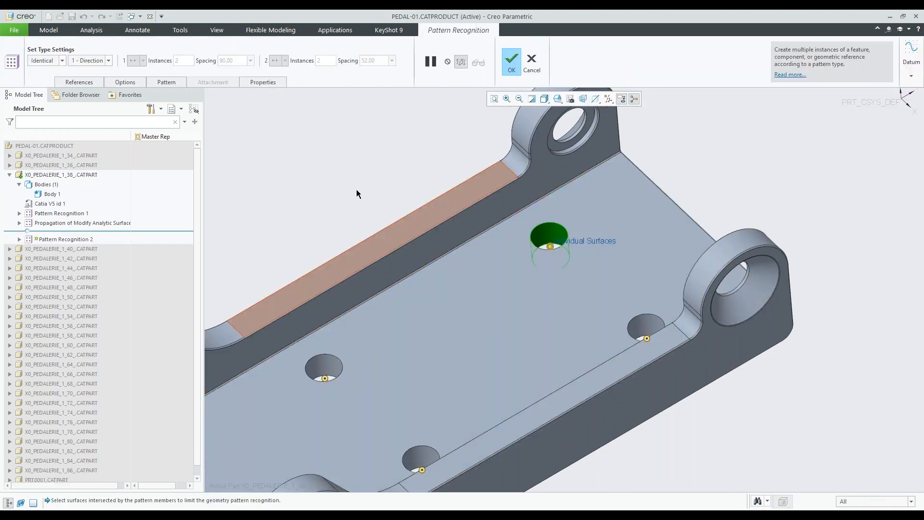
scroll(487, 166, "up", 2)
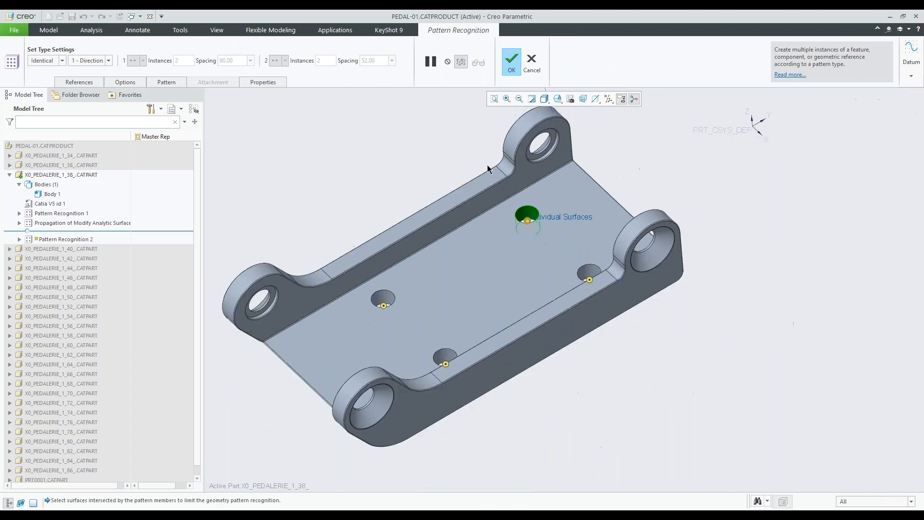
left_click(511, 61)
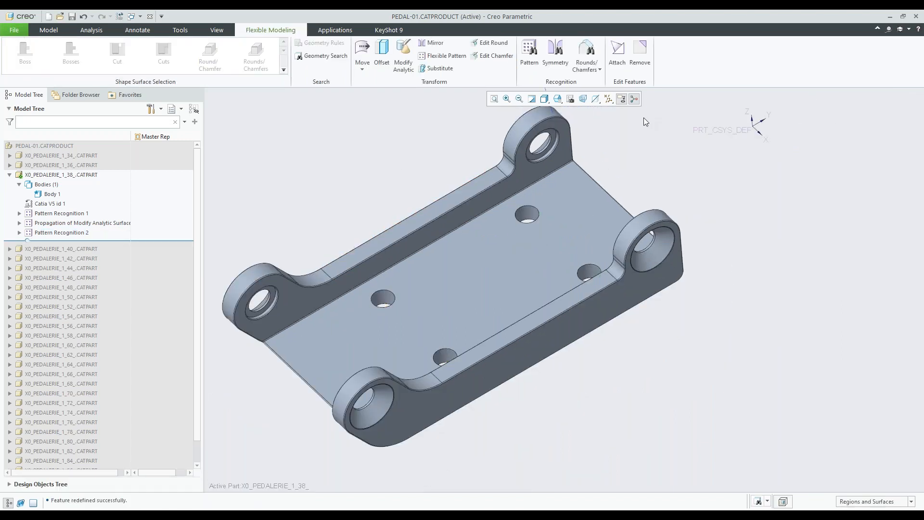
Select the floor hole beside the far rear lug as a cut shape and start a Move defined by dimensions.
left_click(530, 216)
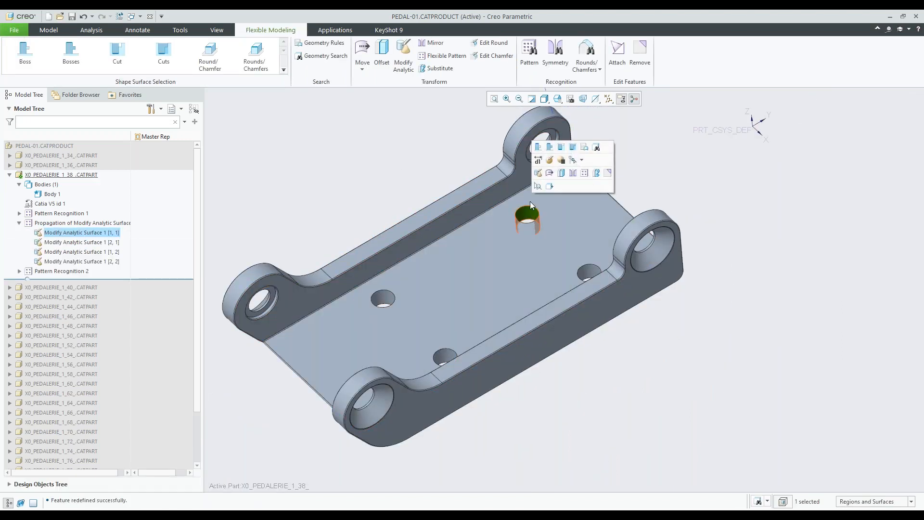
left_click(559, 147)
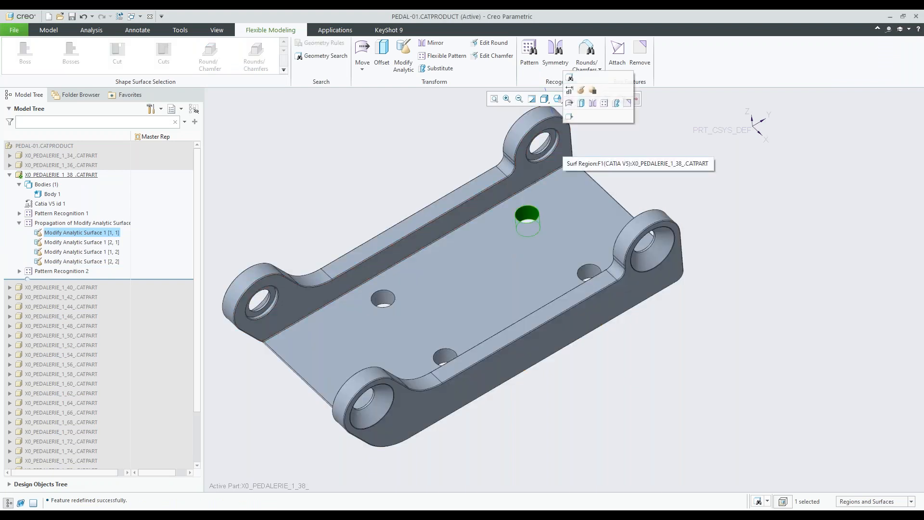
left_click(569, 116)
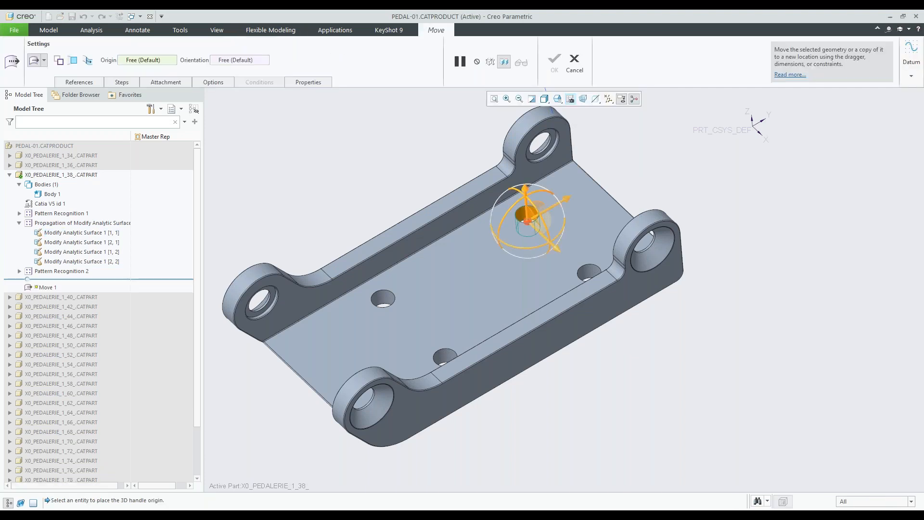
left_click(44, 61)
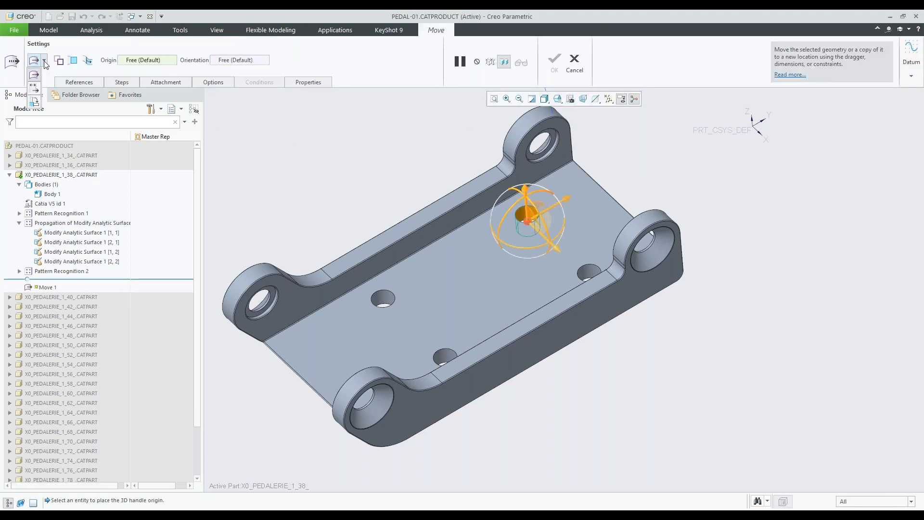
left_click(33, 90)
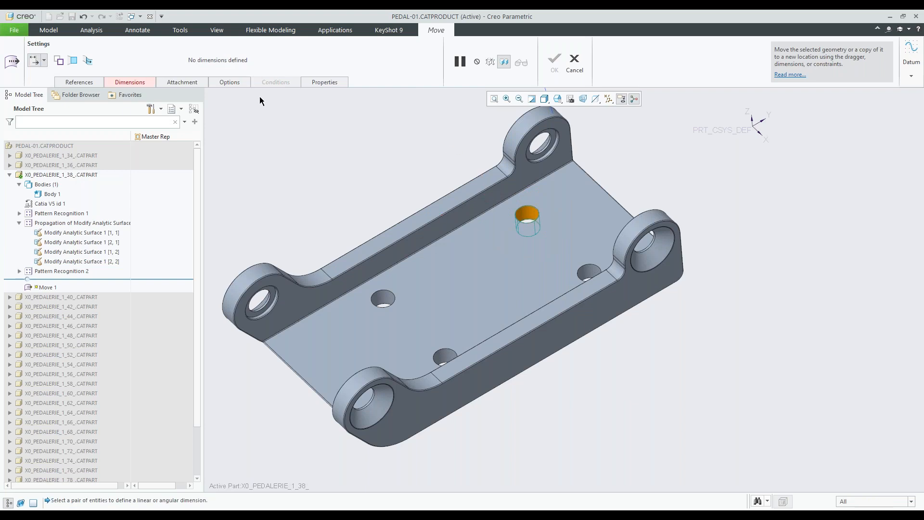
Propagate the hole move to the other floor holes using the Pattern Recognition 2 feature.
left_click(224, 82)
left_click(257, 127)
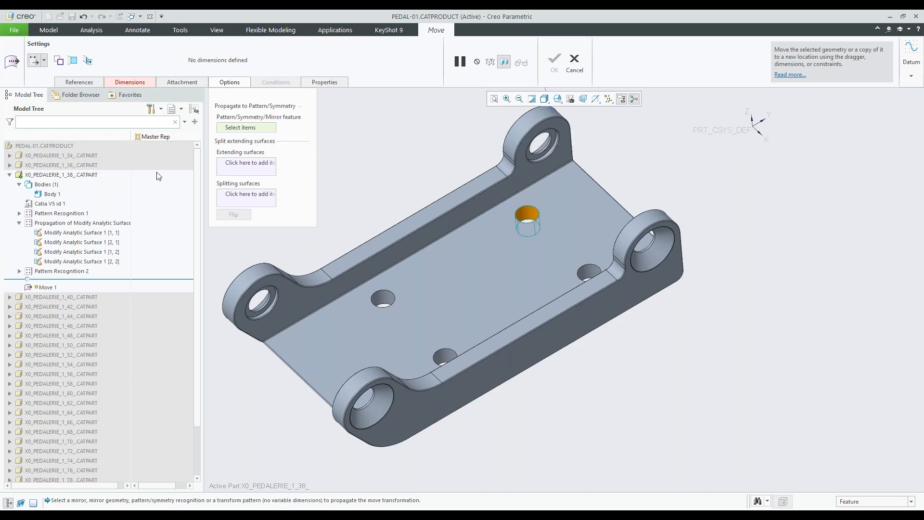
left_click(73, 271)
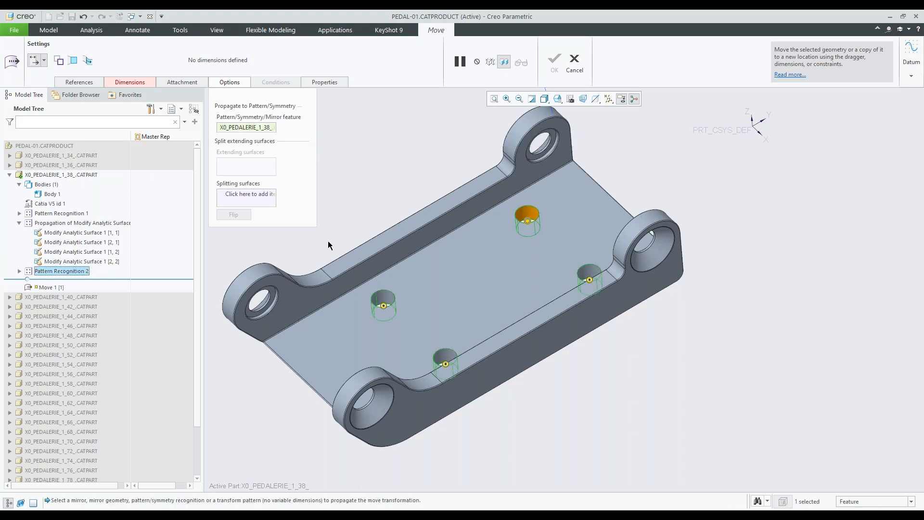
Define the move dimension between the selected floor hole and the bracket's rear end face.
middle_click_drag(594, 207, 505, 183)
left_click(135, 83)
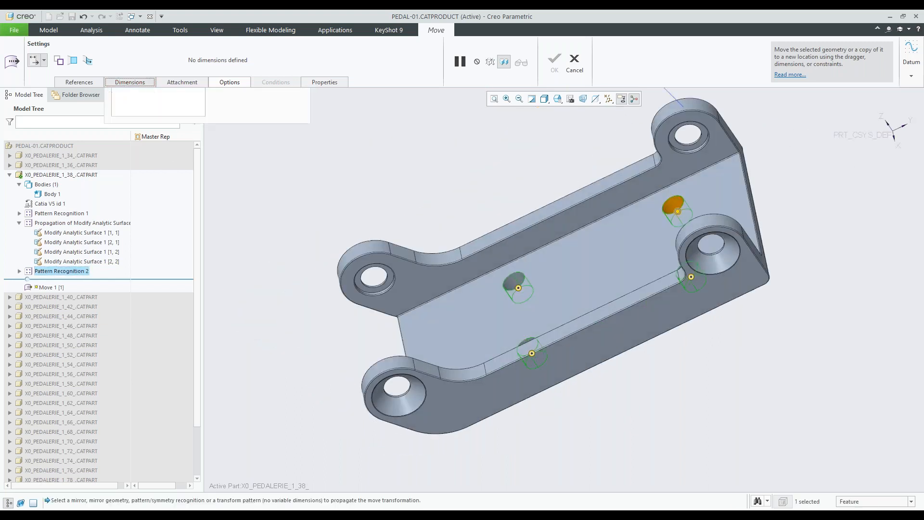
scroll(686, 206, "up", 5)
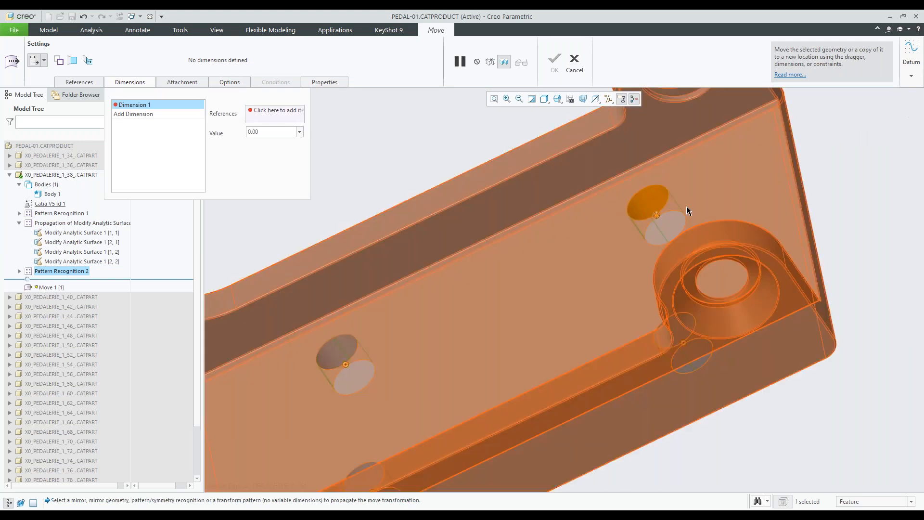
scroll(686, 206, "down", 3)
scroll(609, 253, "down", 2)
scroll(515, 172, "up", 2)
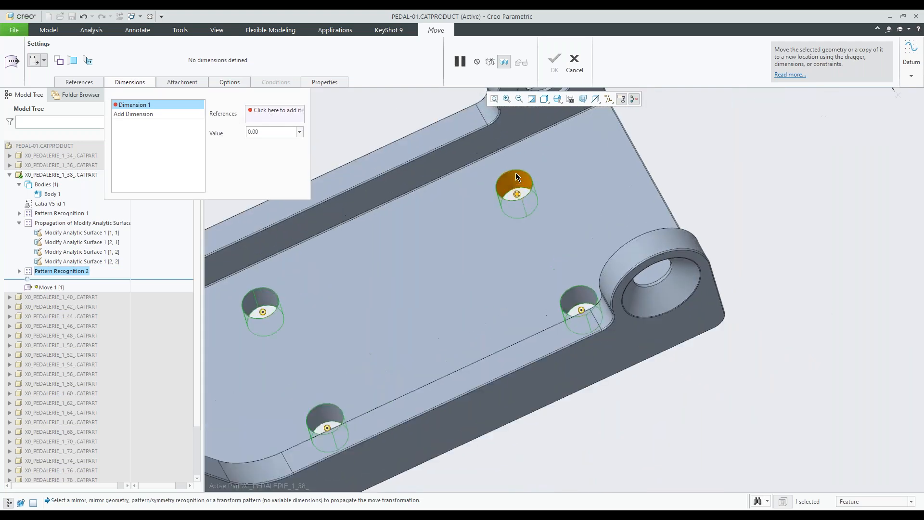
scroll(516, 173, "up", 1)
scroll(577, 176, "down", 2)
middle_click_drag(577, 179, 772, 181)
scroll(777, 181, "up", 2)
scroll(777, 180, "up", 2)
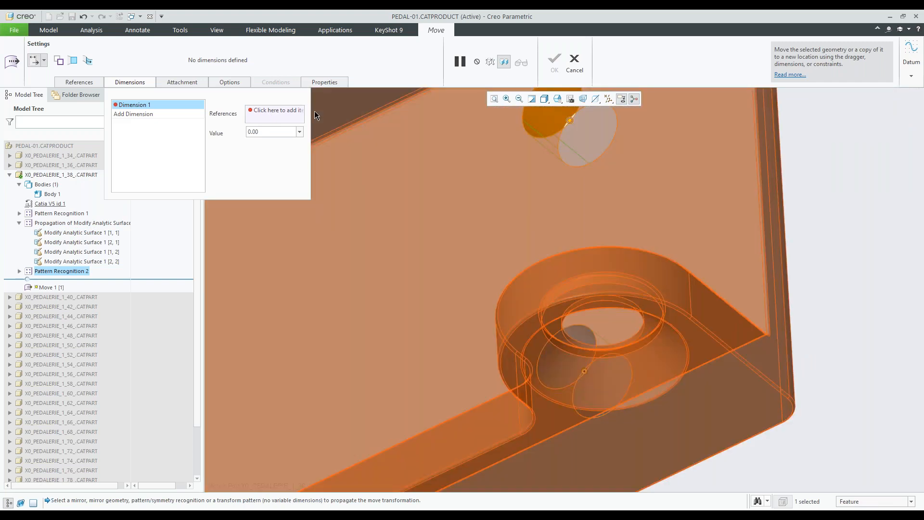
left_click(288, 113)
left_click(530, 135)
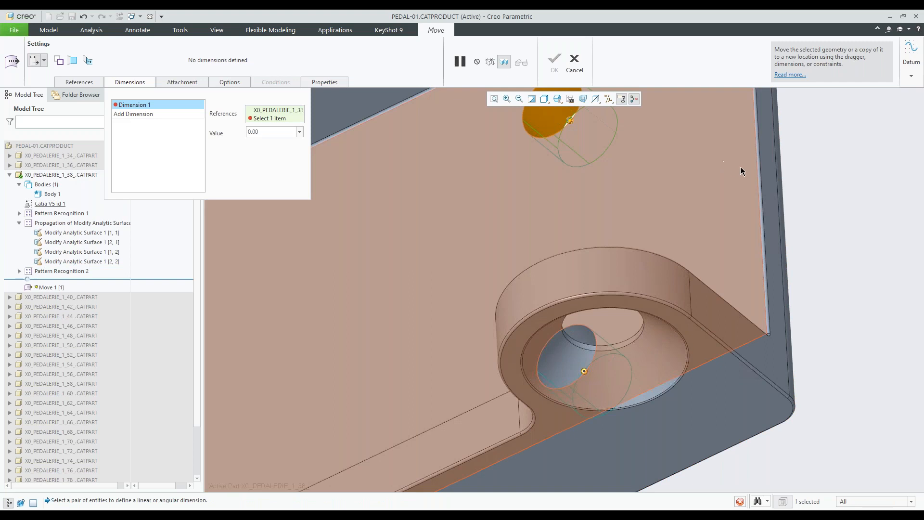
left_click(767, 175)
scroll(625, 261, "down", 2)
scroll(624, 260, "down", 8)
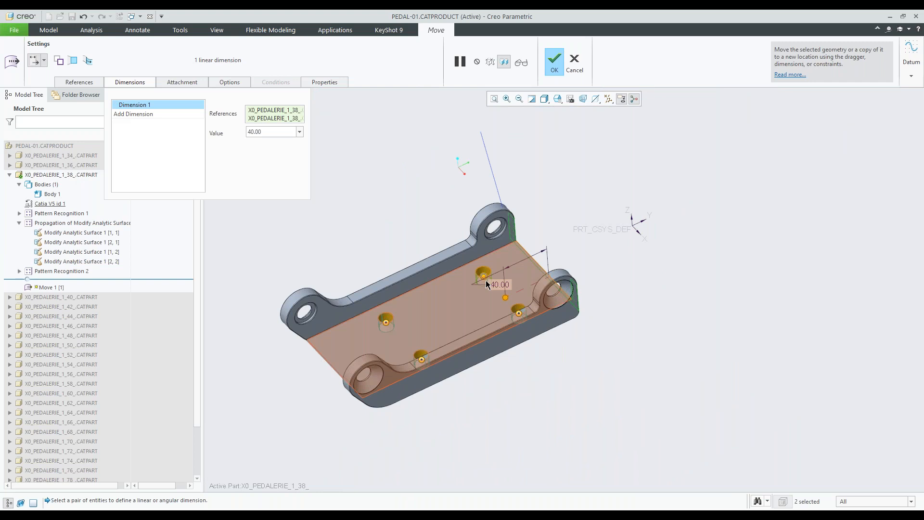
Set the distance from the floor hole to the rear end face to 45 and accept the propagated move.
scroll(487, 284, "up", 5)
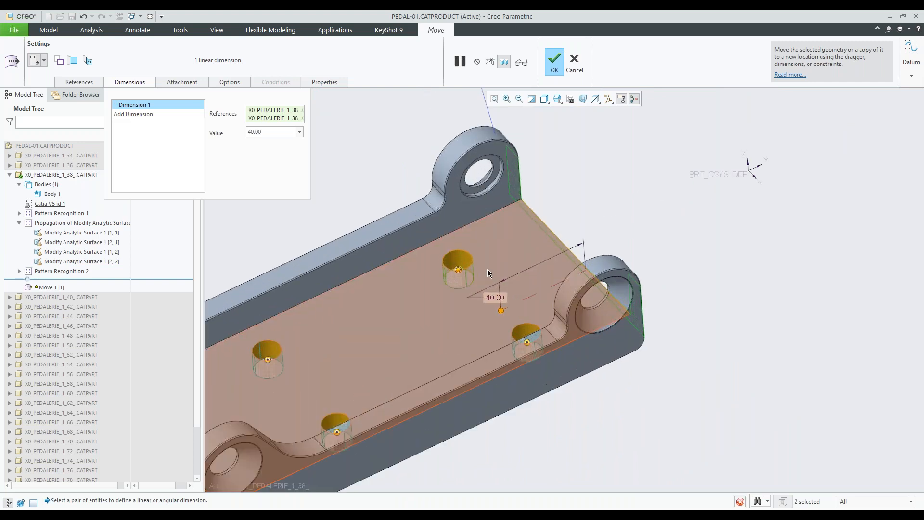
scroll(464, 260, "down", 4)
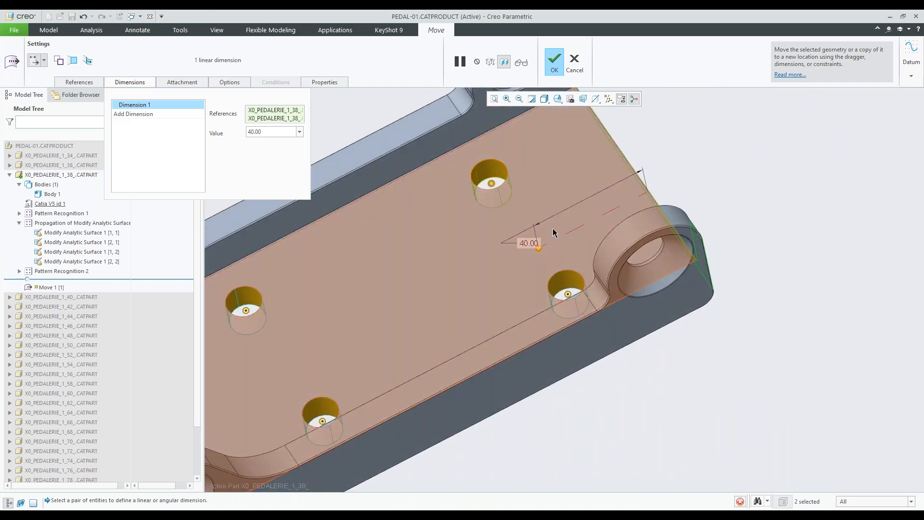
middle_click_drag(604, 215, 426, 238)
scroll(644, 240, "up", 3)
scroll(646, 243, "down", 3)
scroll(426, 238, "up", 5)
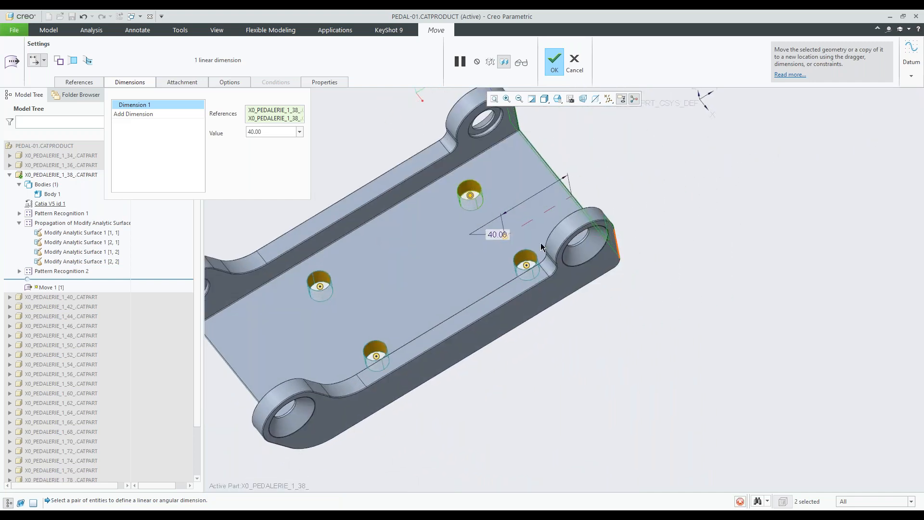
double_click(500, 237)
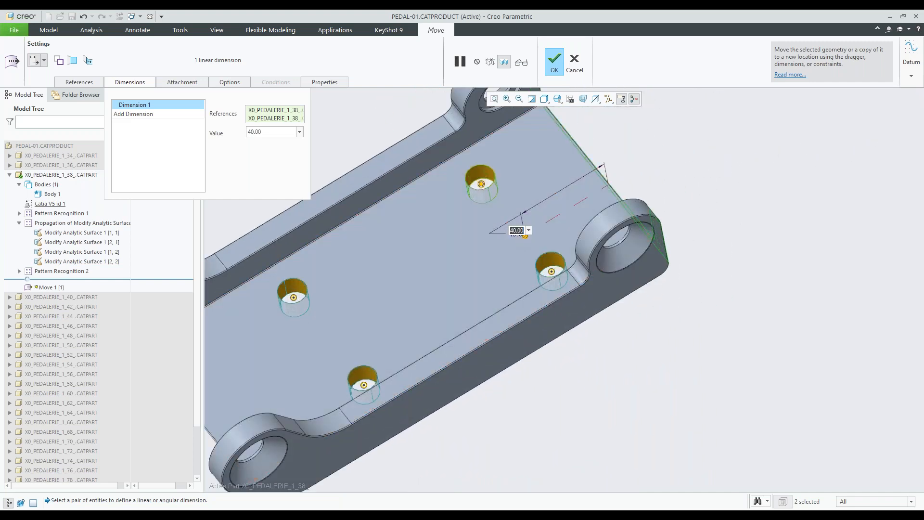
type("45")
key("Return")
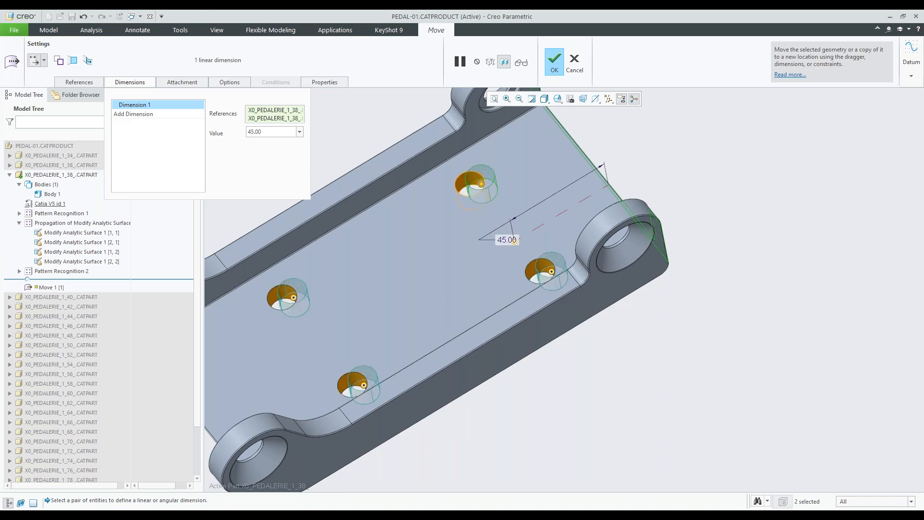
left_click(554, 61)
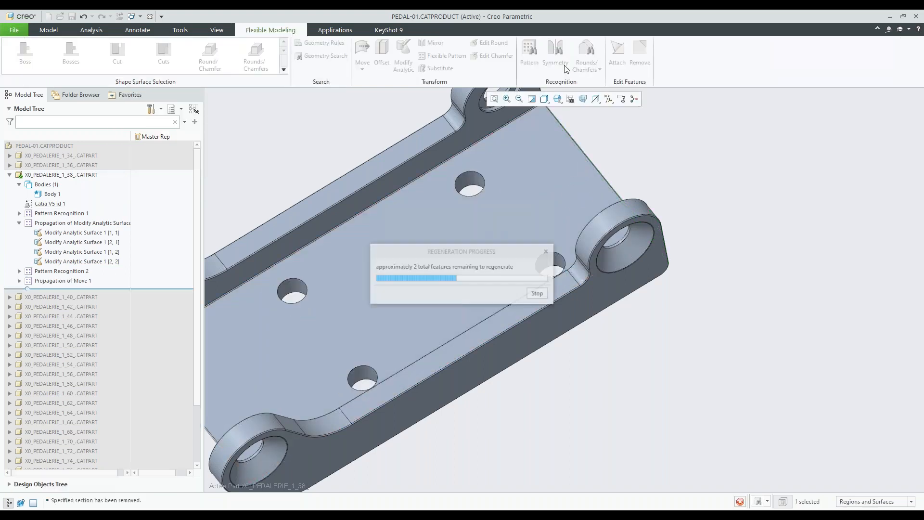
Collapse the Propagation of Modify Analytic Surface group, and highlight it and Pattern Recognition 2 to review the holes they affect.
scroll(696, 291, "down", 5)
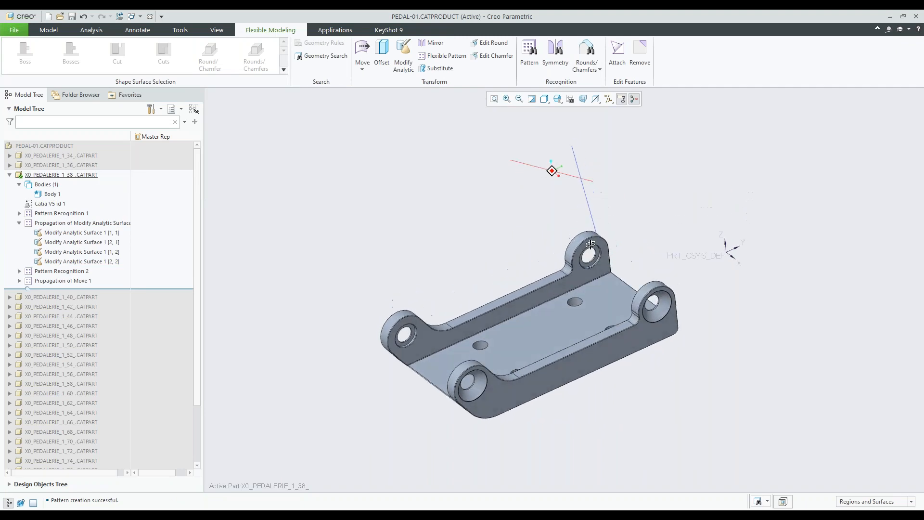
scroll(550, 415, "down", 2)
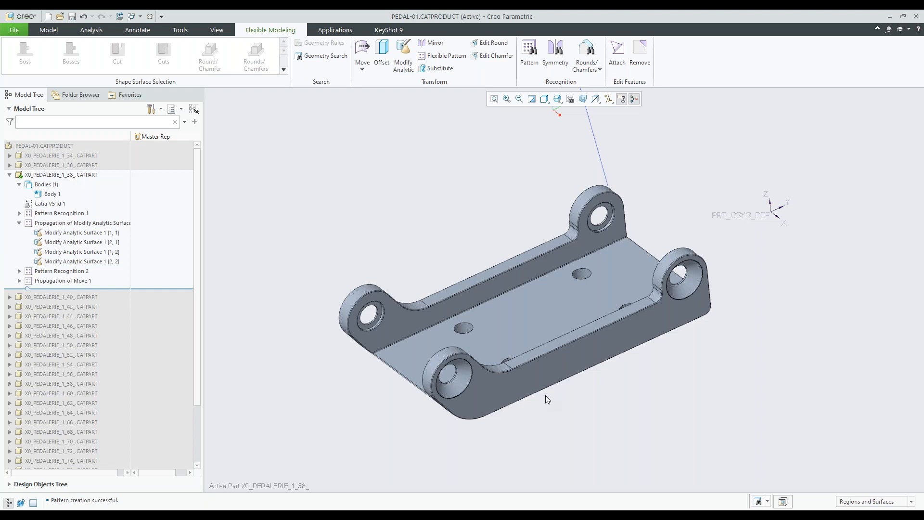
left_click(20, 223)
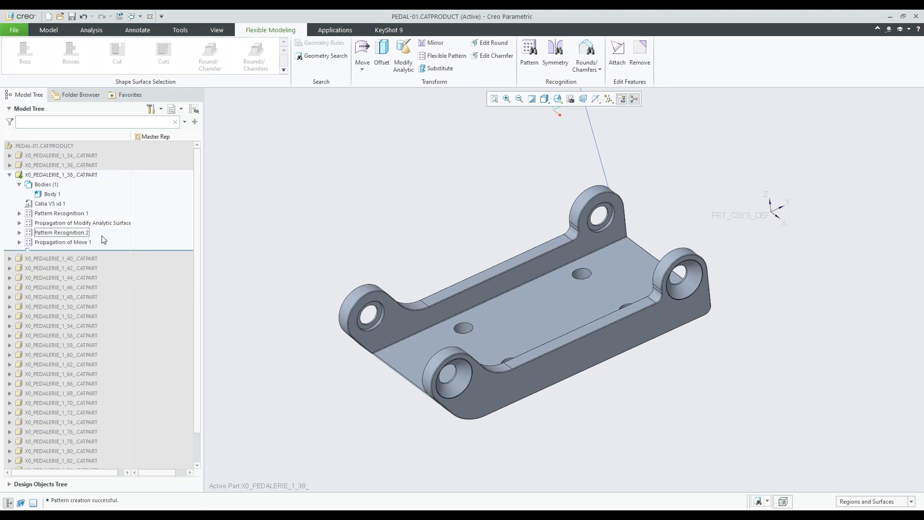
left_click(88, 224)
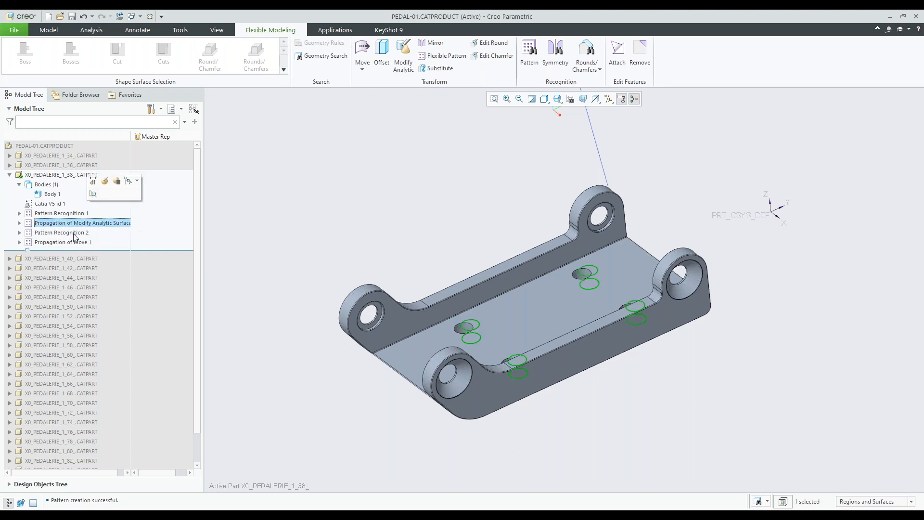
left_click(72, 234)
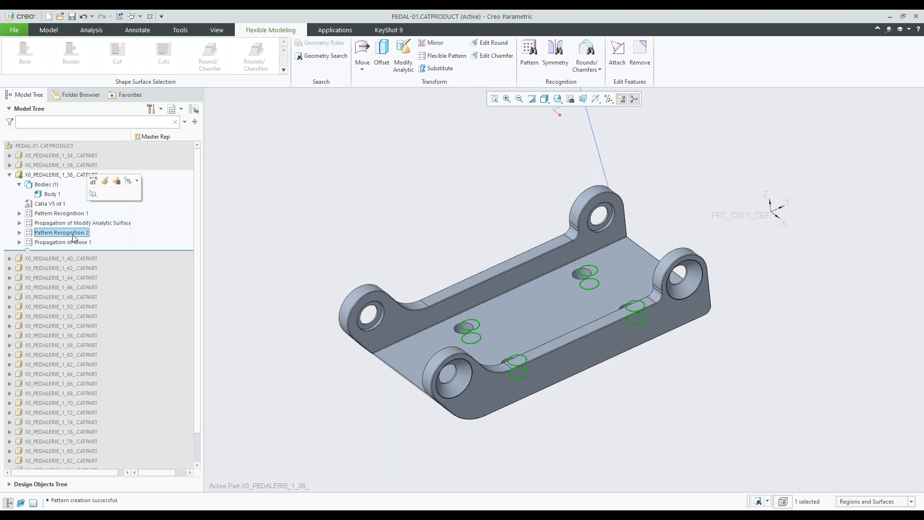
Set the hole-to-end-face distance of Propagation of Move 1 to 50 and regenerate the part.
left_click(80, 243)
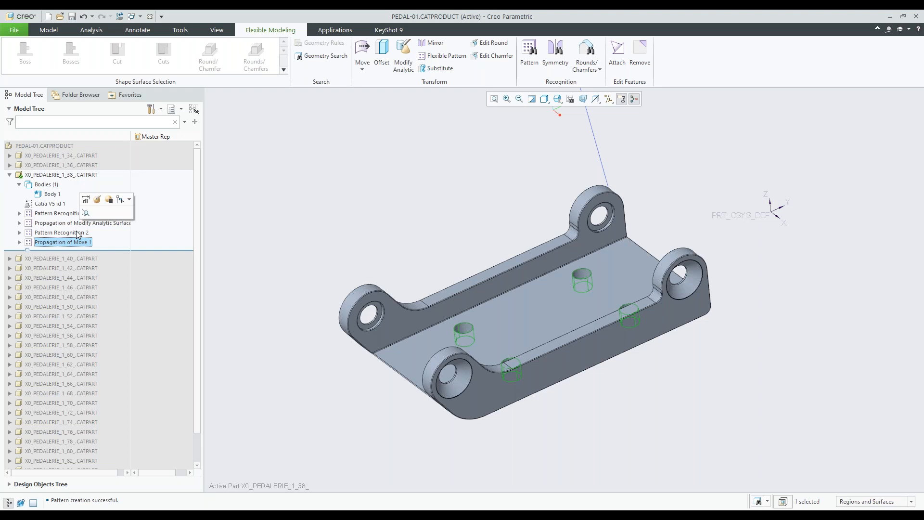
left_click(77, 234)
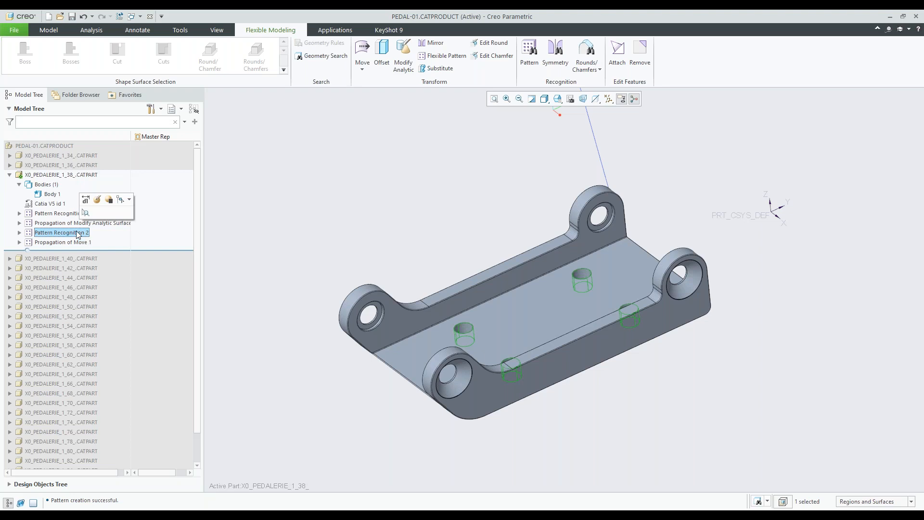
left_click(74, 243)
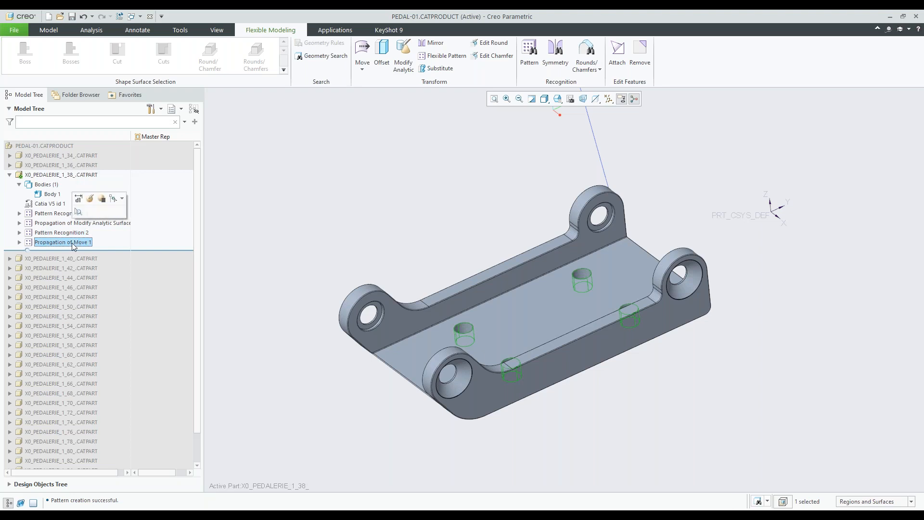
left_click(78, 198)
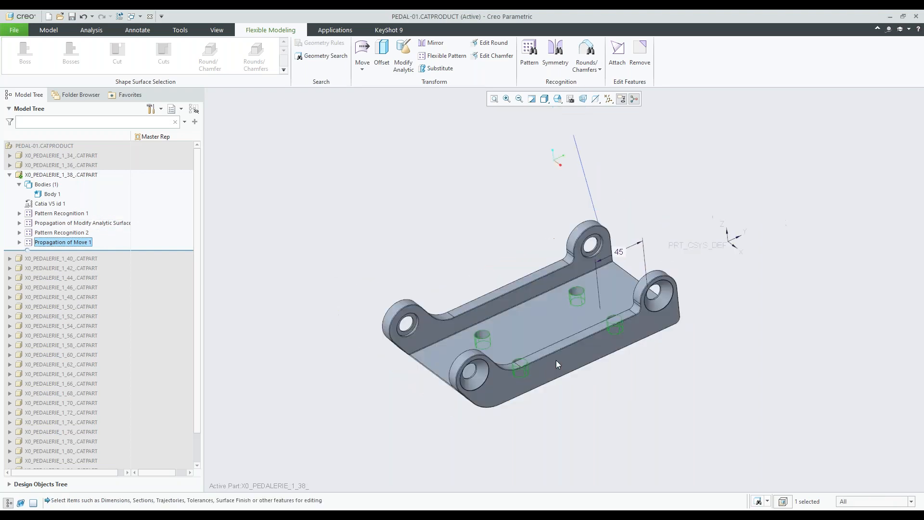
scroll(596, 288, "up", 5)
middle_click_drag(597, 291, 598, 290)
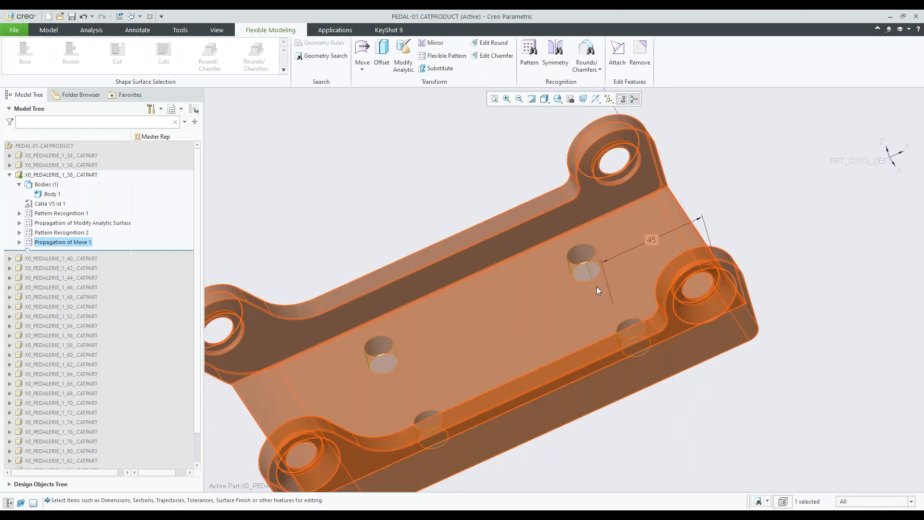
scroll(625, 268, "down", 5)
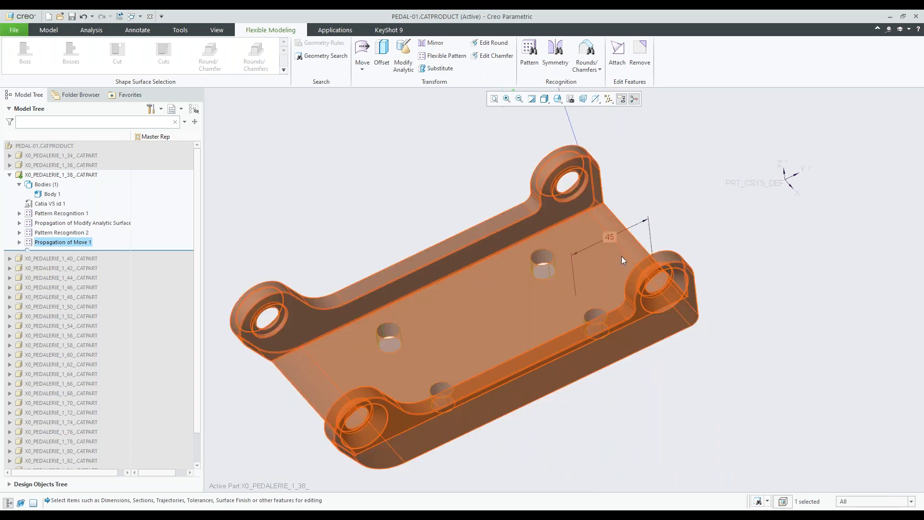
double_click(608, 236)
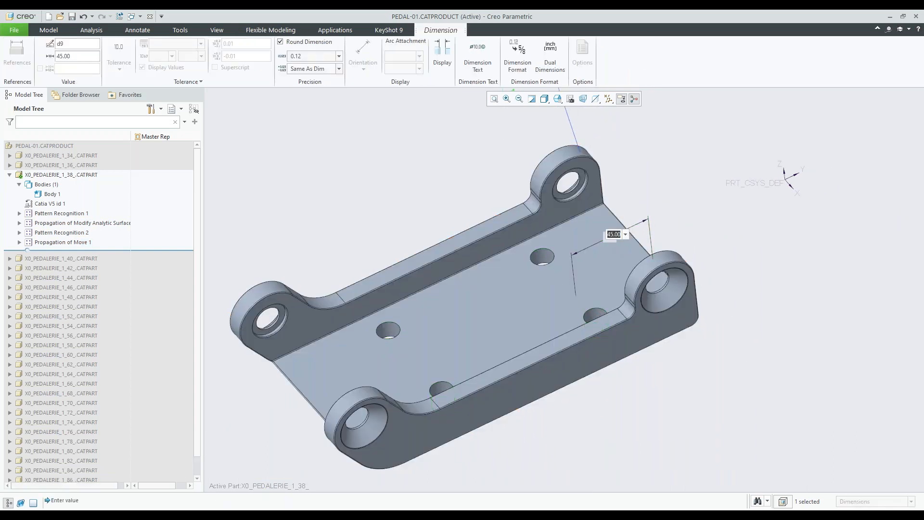
type("50")
key("Return")
key("ctrl+g")
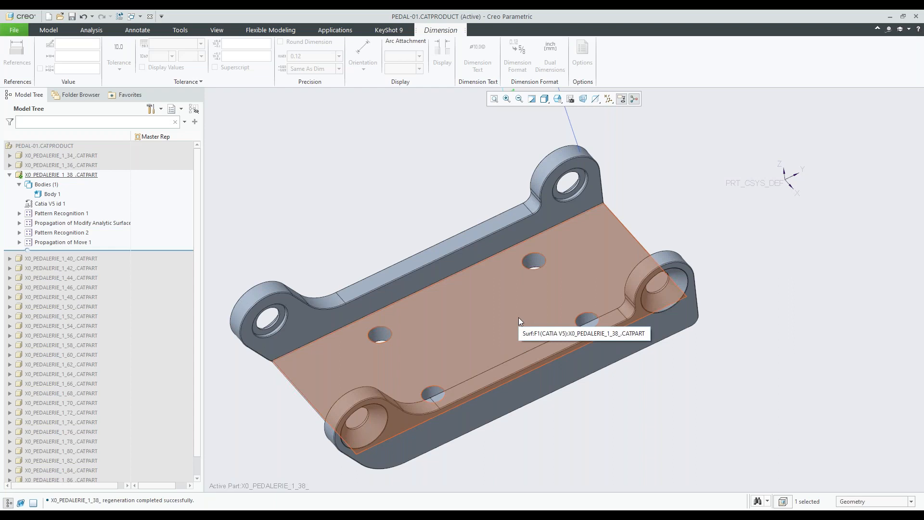
mouse_move(564, 195)
middle_mouse_down()
mouse_move(586, 197)
mouse_move(597, 183)
mouse_move(594, 196)
middle_mouse_up()
left_click(430, 175)
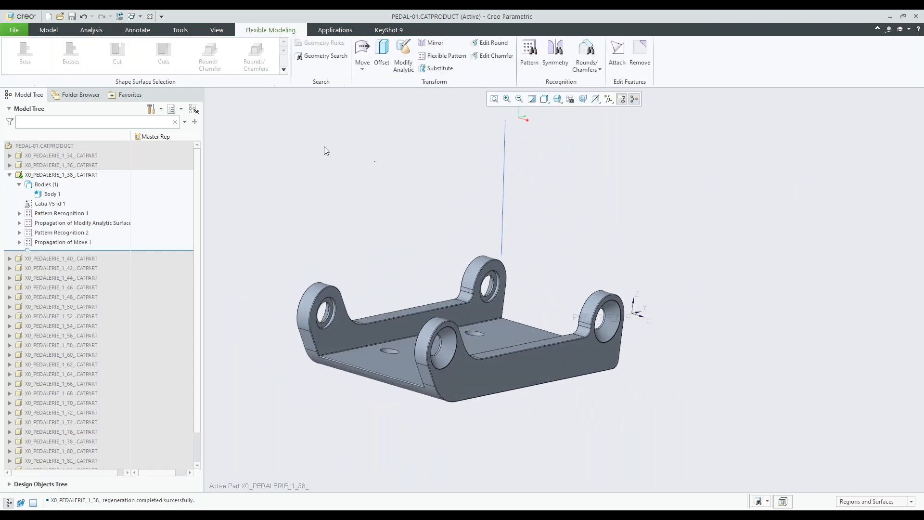
left_click(49, 30)
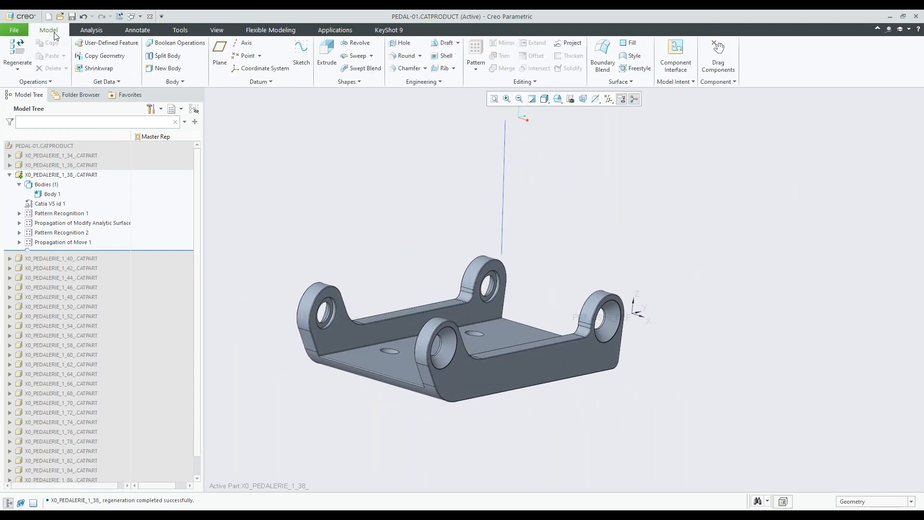
left_click(270, 30)
Try a 10 outward offset of the bracket's near outer side face, and undo it.
middle_click_drag(594, 247, 588, 252)
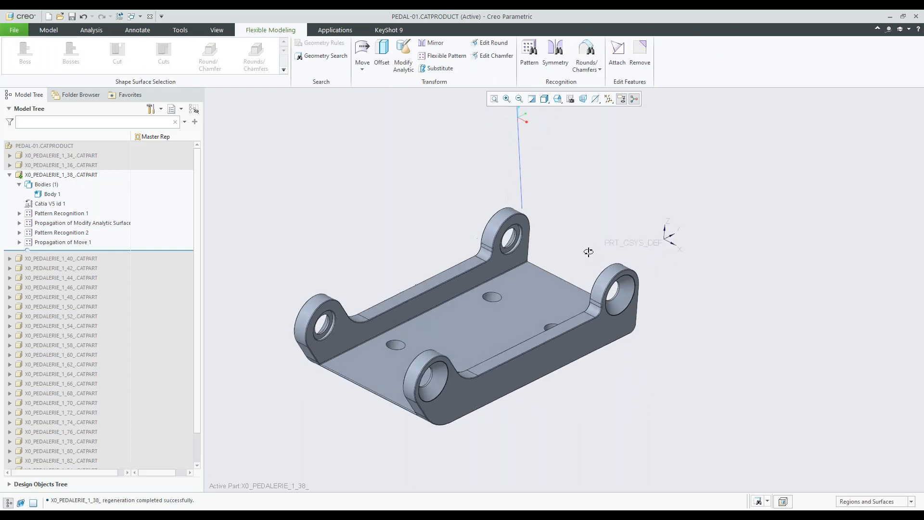
left_click(604, 336)
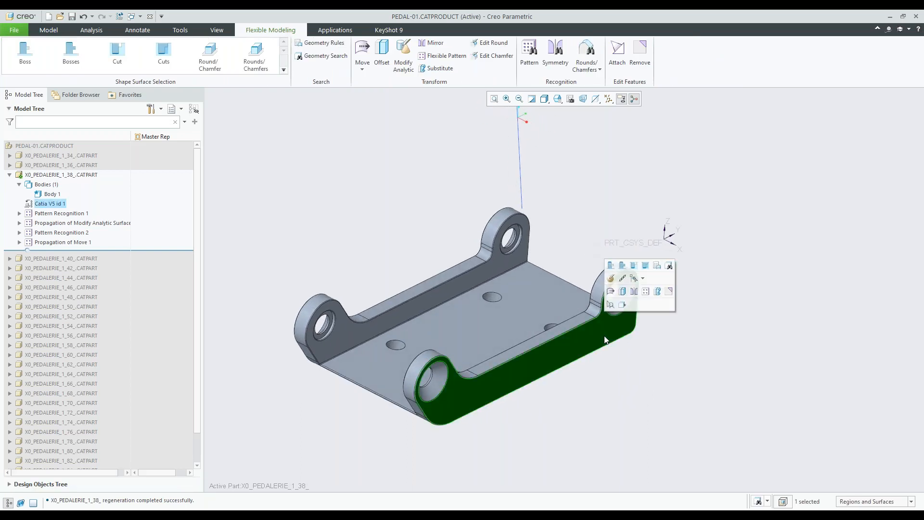
left_click(622, 291)
middle_click_drag(637, 351, 582, 354)
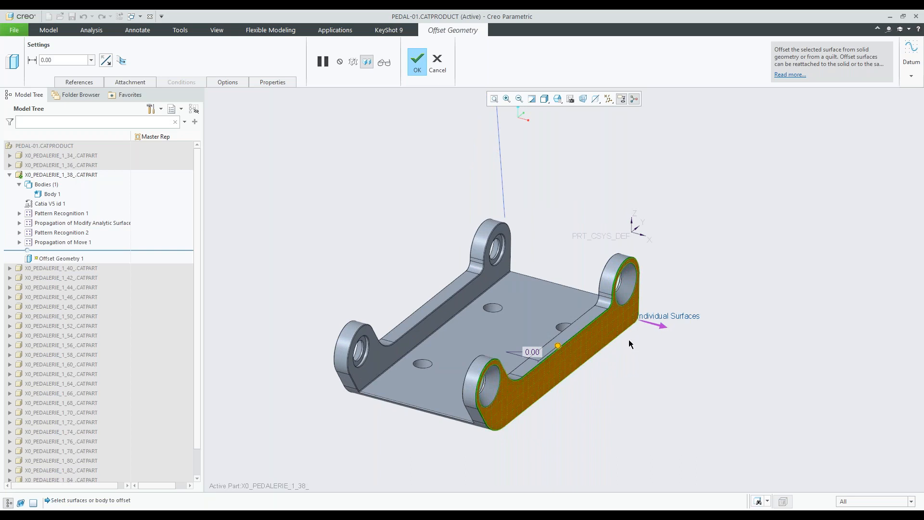
scroll(581, 406, "down", 2)
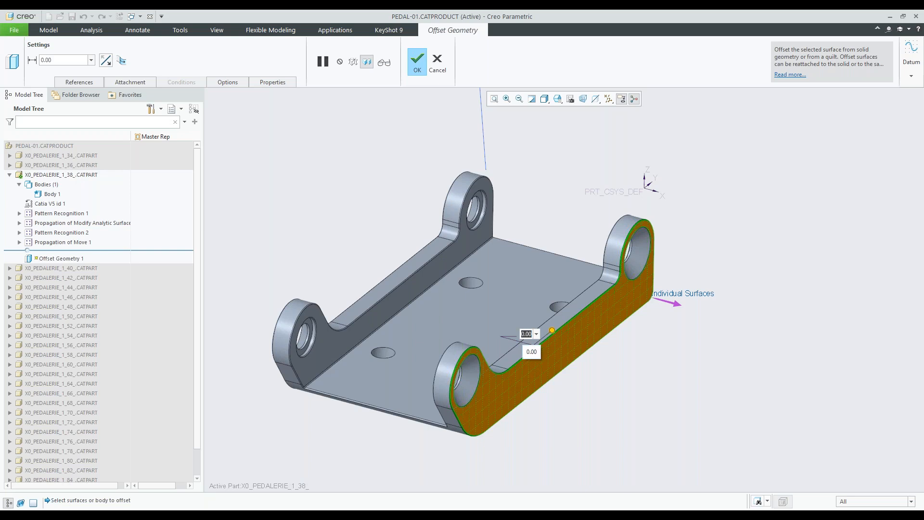
type("10")
key("Return")
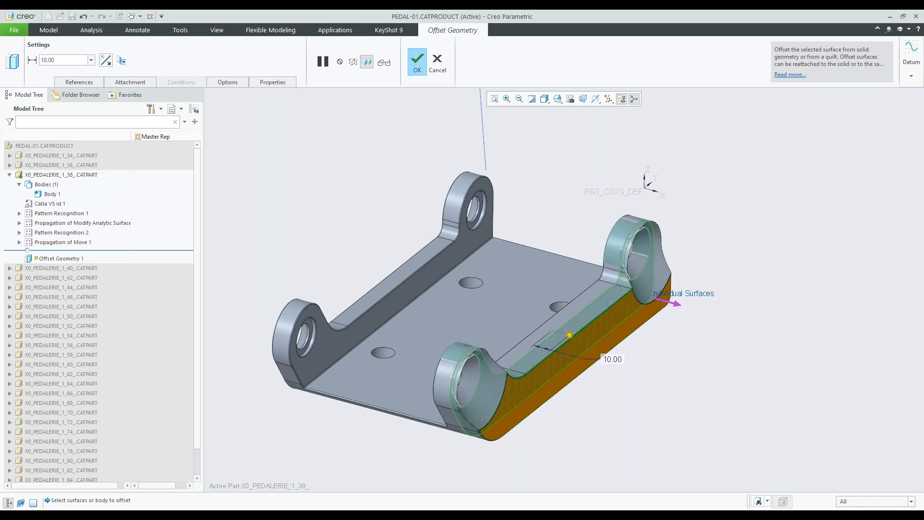
middle_click(598, 160)
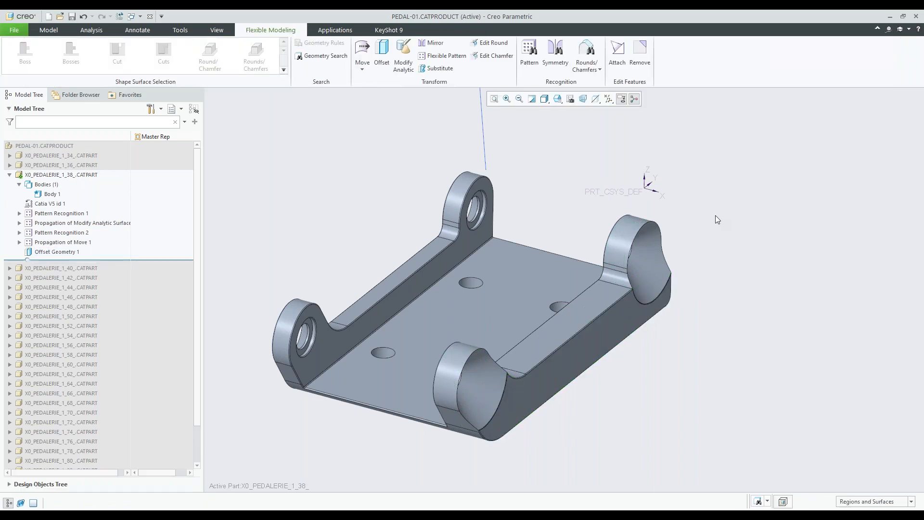
key("ctrl+z")
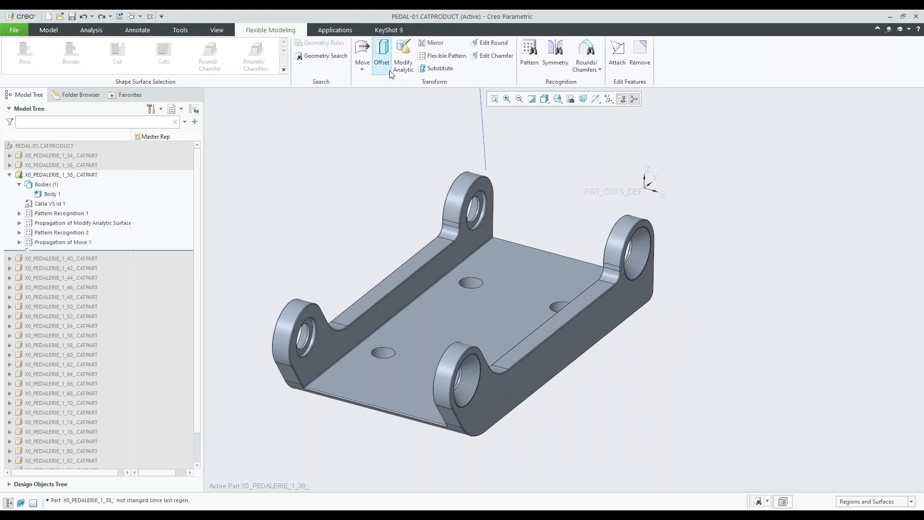
Offset the bracket's near outer side face outward by 2.
left_click(596, 324)
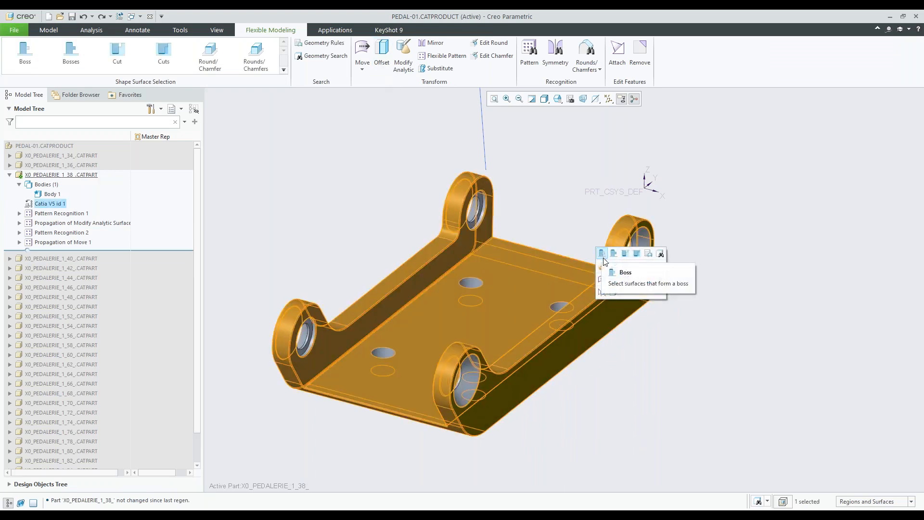
left_click(601, 279)
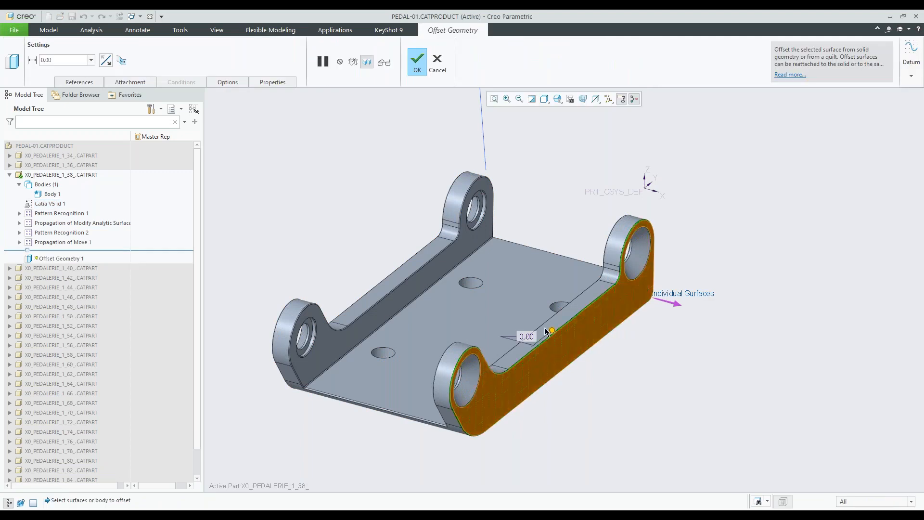
type("2")
key("Return")
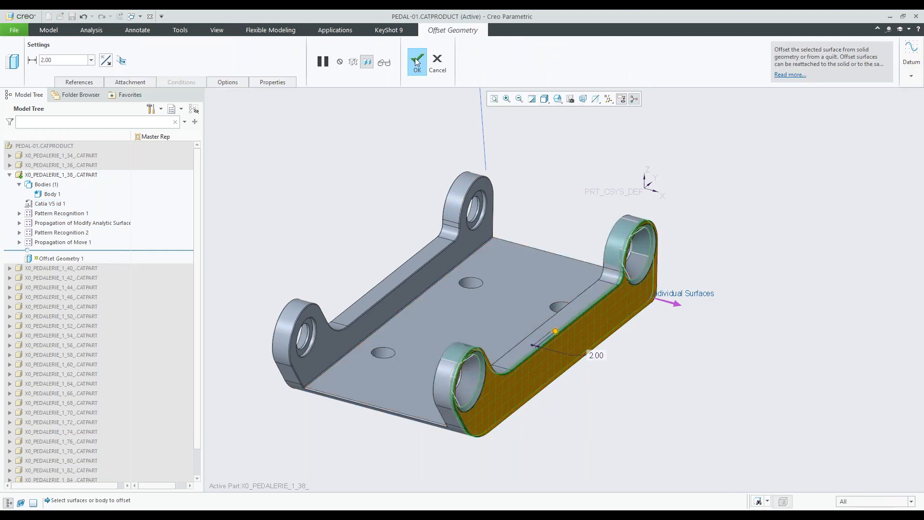
left_click(423, 71)
left_click(751, 224)
Offset the outer side face of the bracket's opposite wall outward by 2.
middle_click_drag(458, 265, 350, 274)
left_click(329, 294)
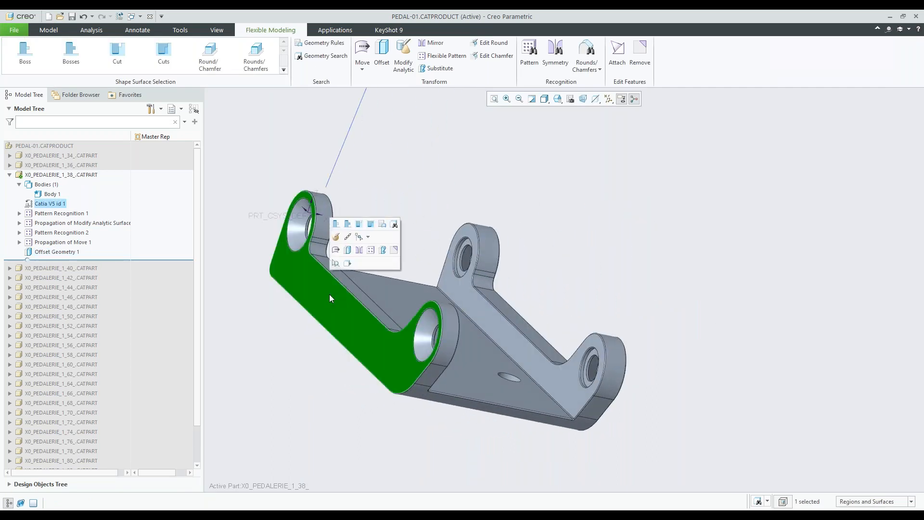
left_click(351, 249)
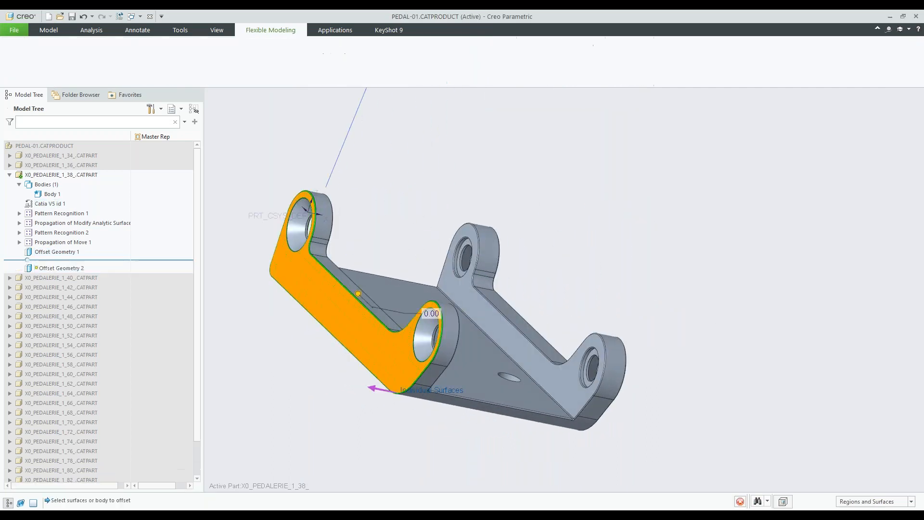
double_click(432, 314)
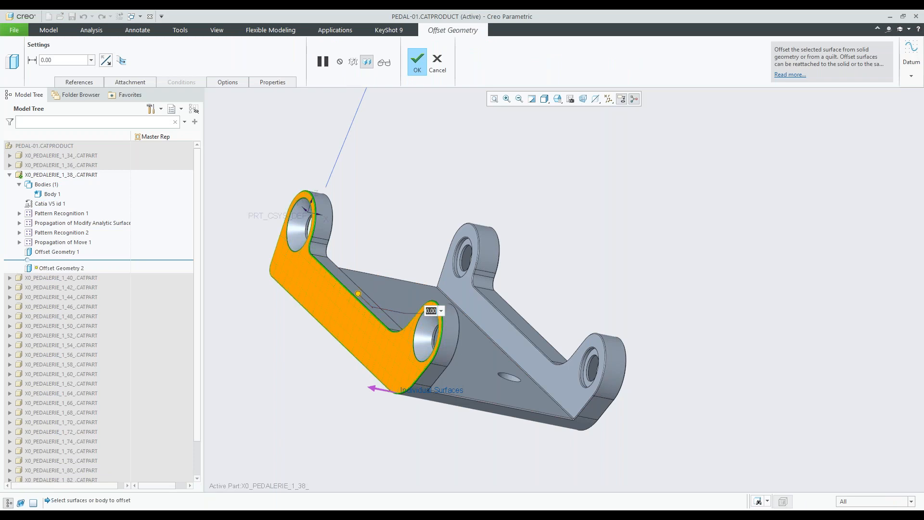
type("2")
key("Return")
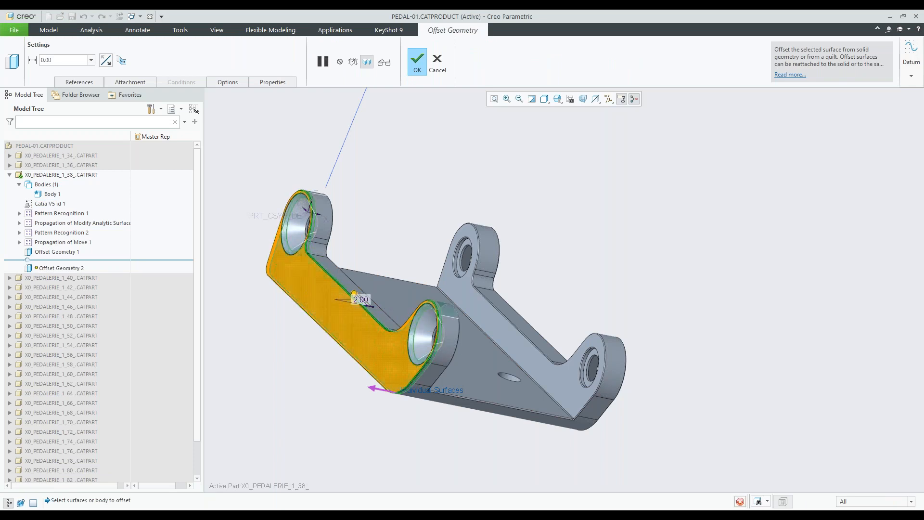
left_click(417, 61)
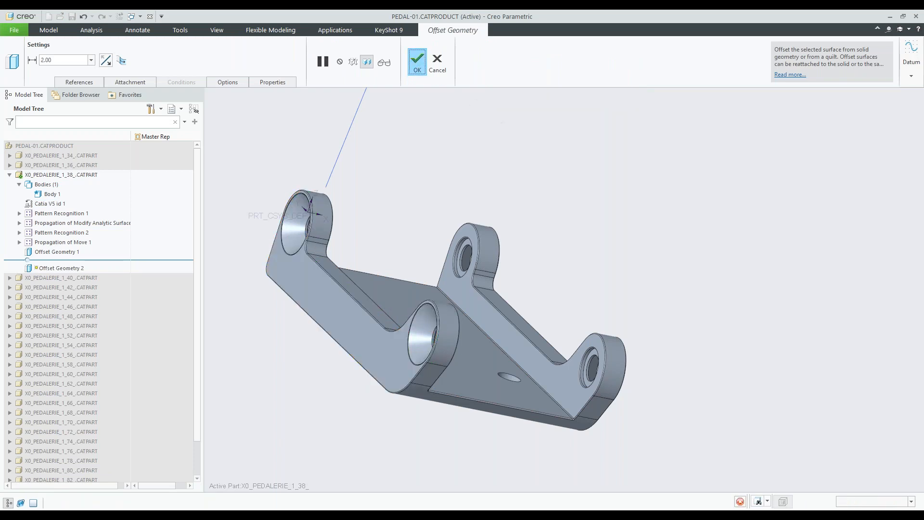
left_click(586, 171)
Change the offset distance of Offset Geometry 1 to 3 and update the part.
middle_click_drag(587, 172, 529, 203)
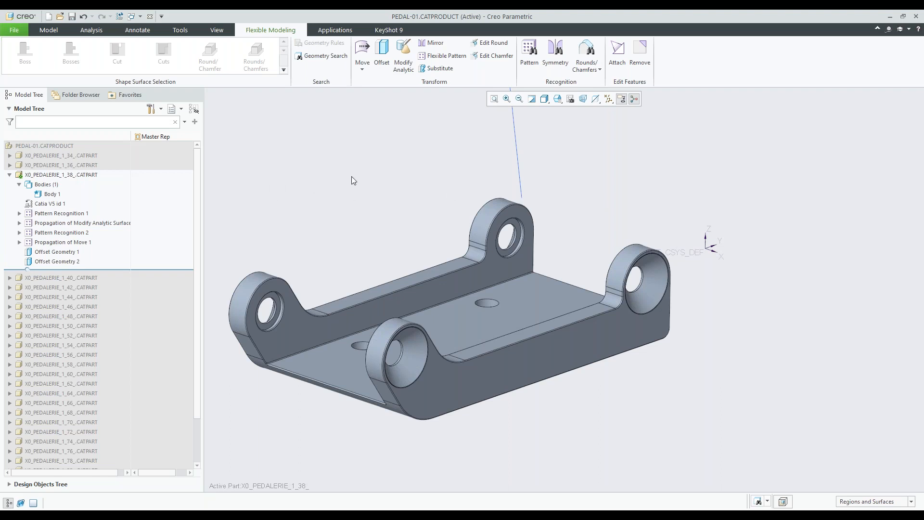
left_click(64, 253)
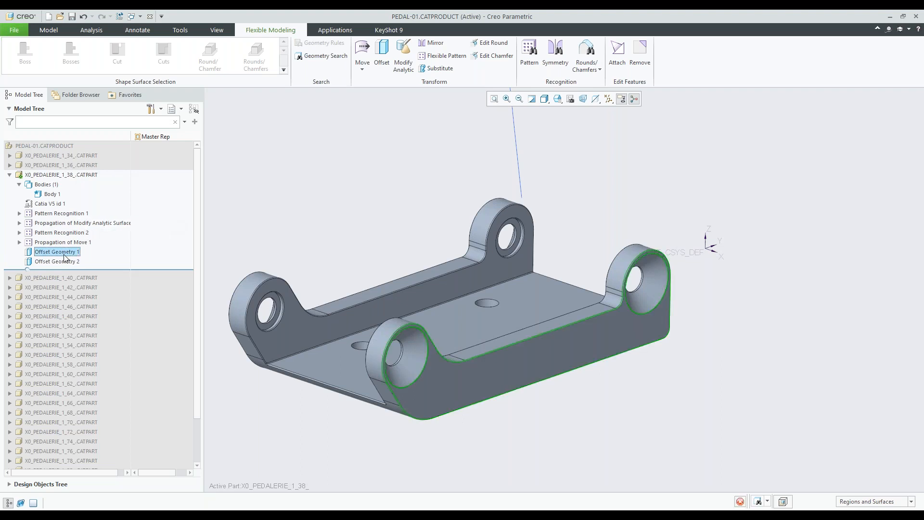
double_click(506, 388)
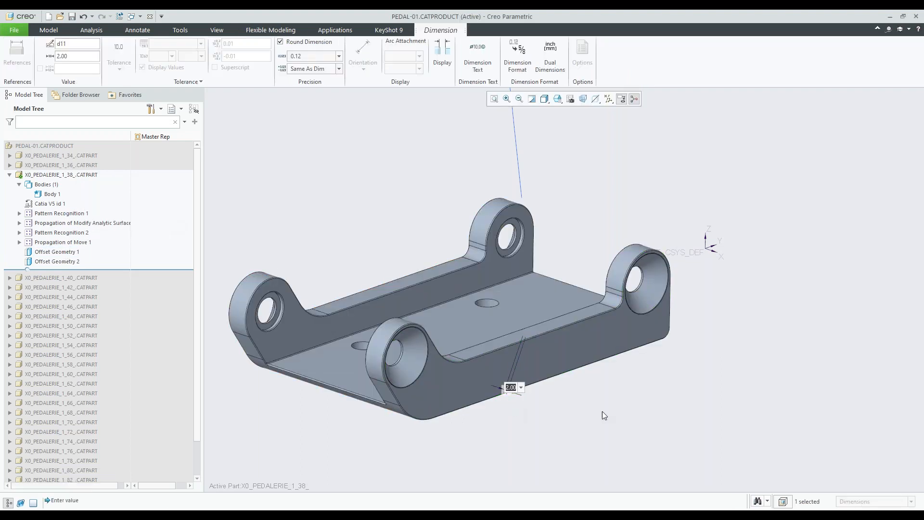
type("3")
key("Return")
left_click(622, 409)
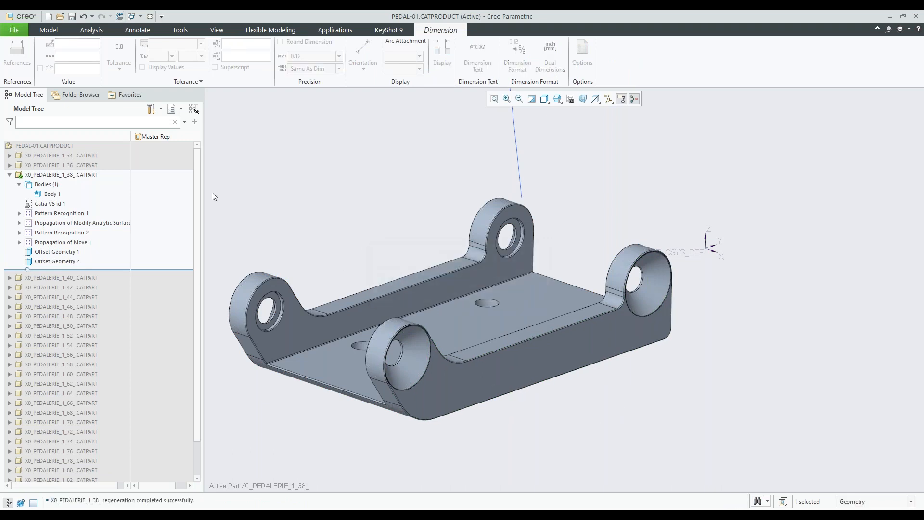
Change the offset distance of Offset Geometry 2 to 3 and regenerate the part.
left_click(58, 261)
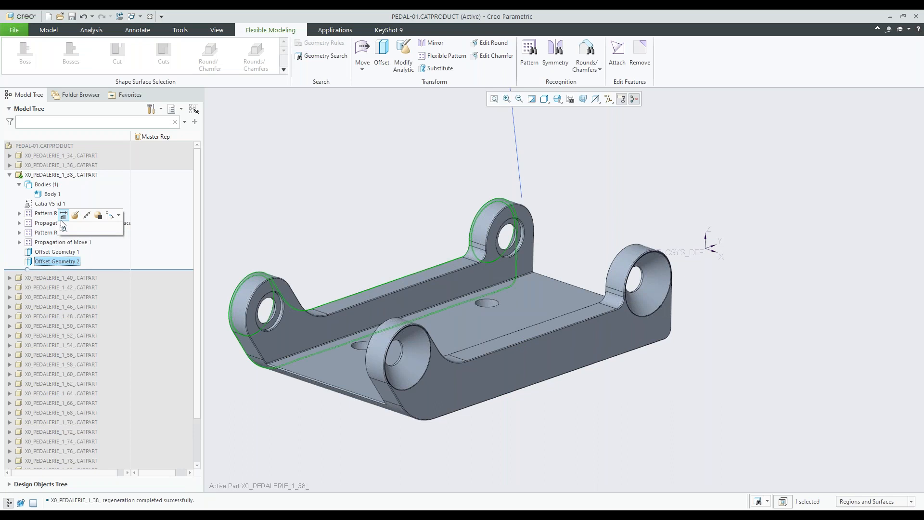
left_click(64, 224)
middle_click_drag(348, 198, 419, 227)
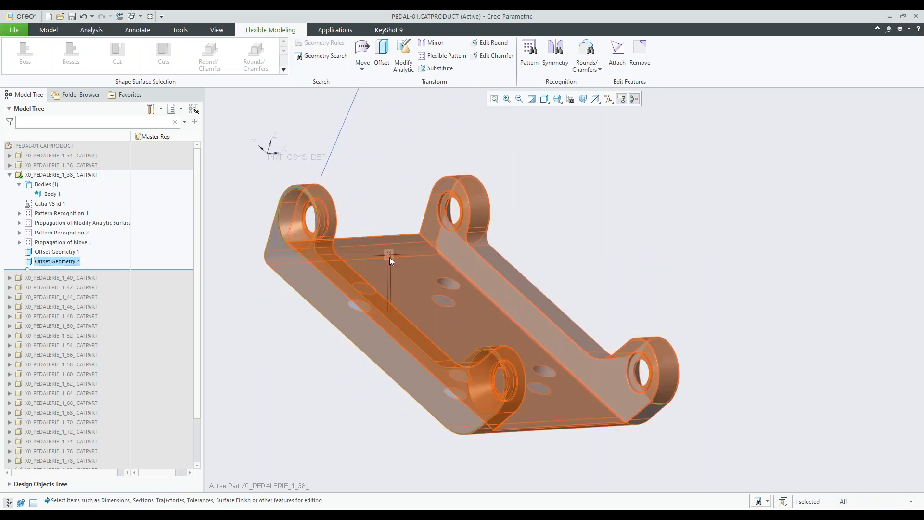
left_click(389, 256)
double_click(389, 255)
type("3")
key("Return")
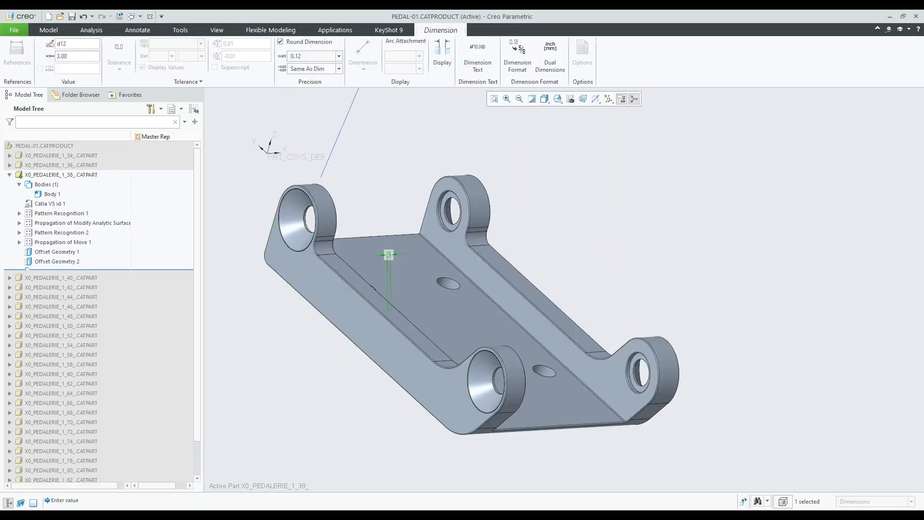
key("ctrl+g")
middle_click_drag(544, 209, 548, 186)
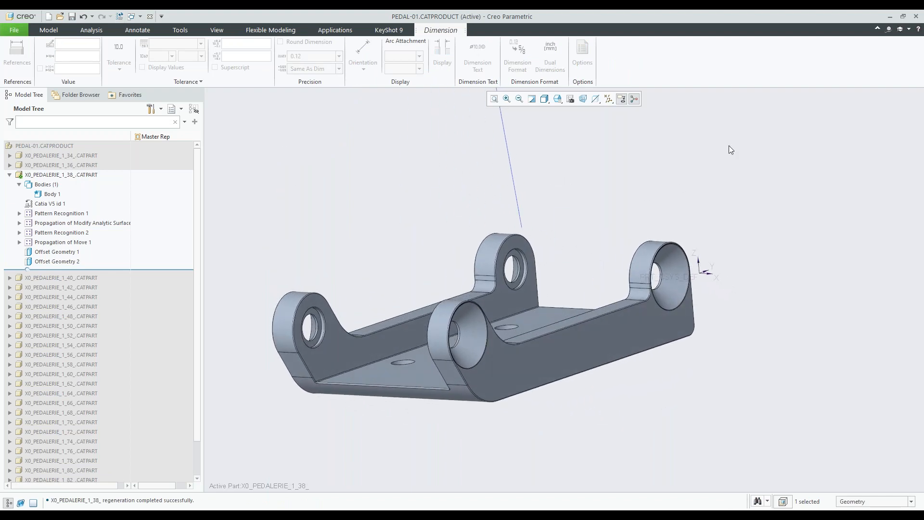
mouse_move(627, 222)
middle_mouse_down()
mouse_move(577, 233)
mouse_move(614, 215)
mouse_move(632, 224)
mouse_move(615, 231)
middle_mouse_up()
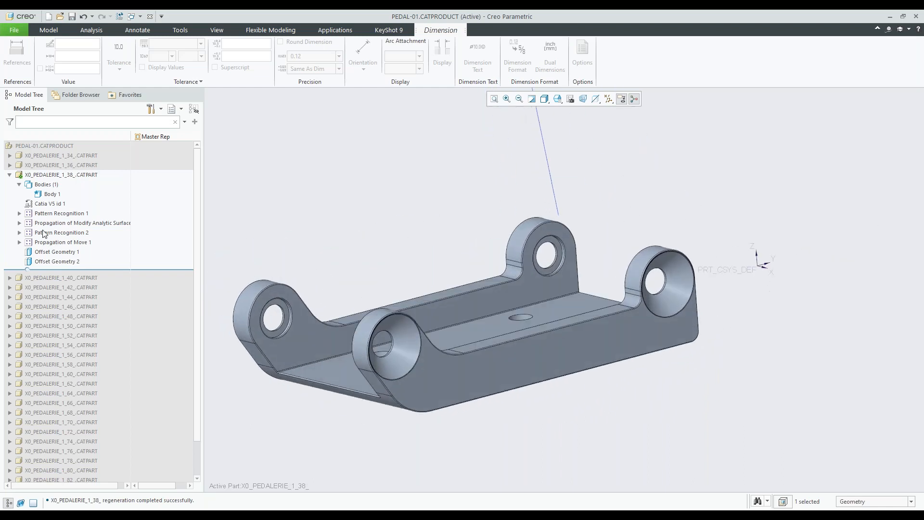
Hide the bracket part X0_PEDALERIE_1_38_ and activate the top-level PEDAL-01 assembly.
left_click(56, 176)
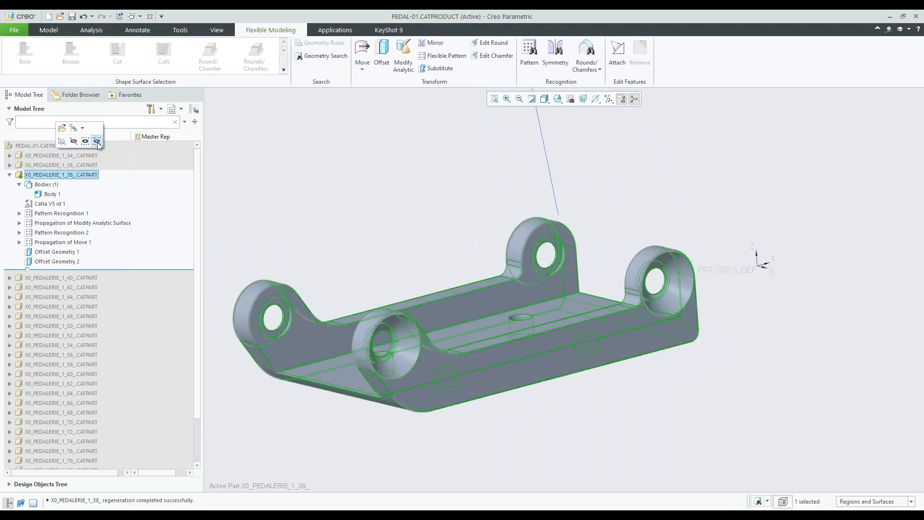
left_click(99, 145)
left_click(46, 145)
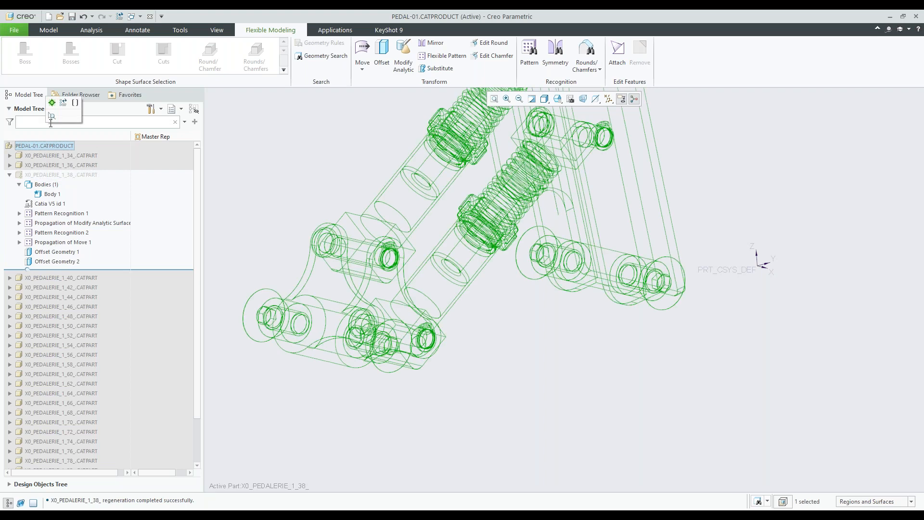
left_click(54, 99)
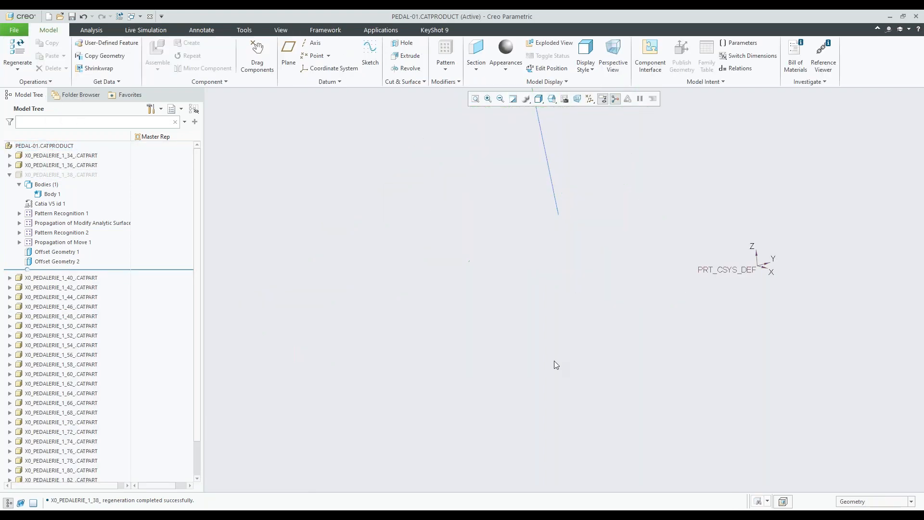
Show the bracket part again and unhide all remaining components of the pedal assembly.
left_click(51, 176)
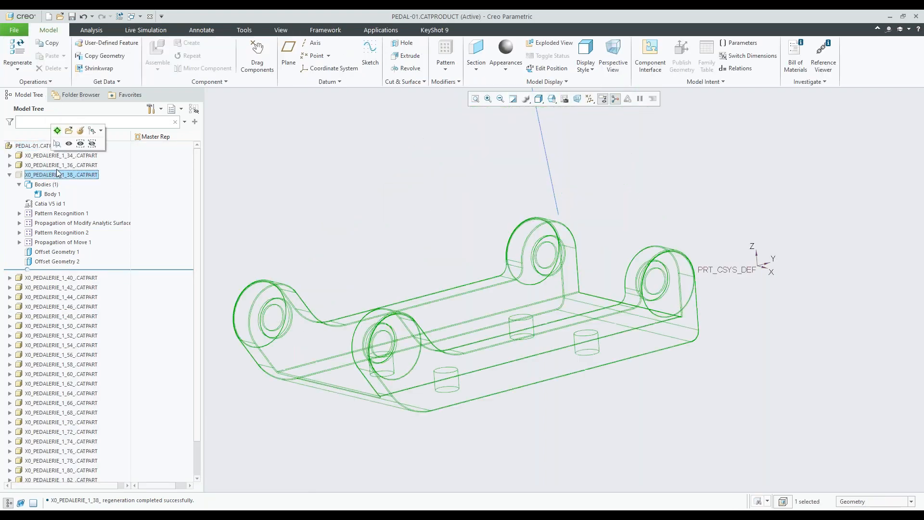
left_click(58, 140)
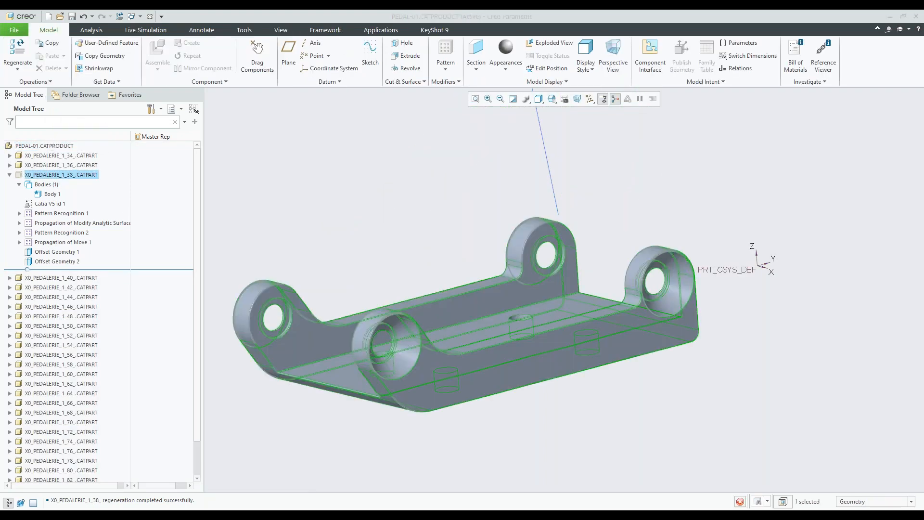
left_click(280, 32)
left_click(51, 56)
left_click(51, 99)
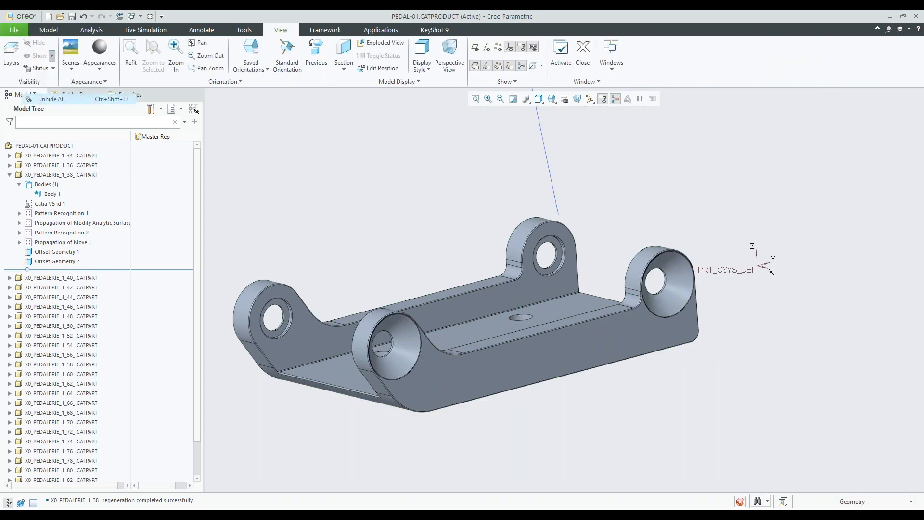
scroll(582, 405, "down", 3)
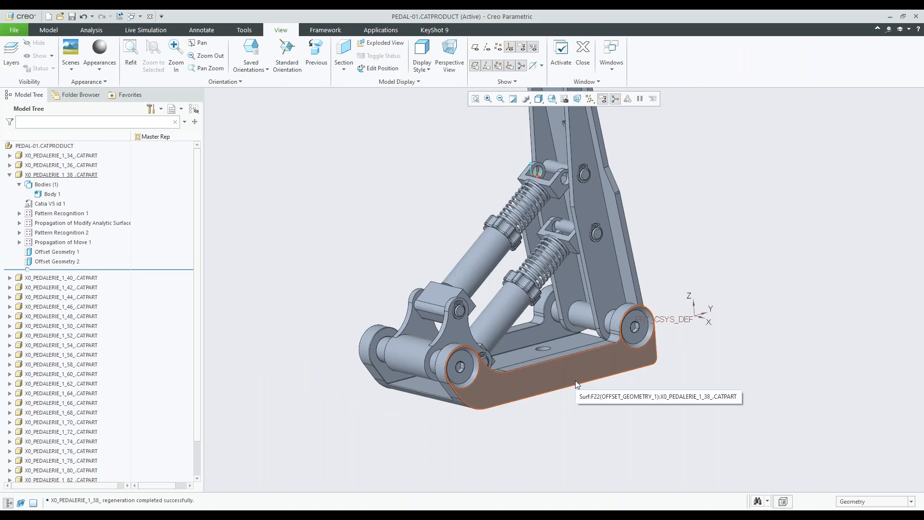
middle_click_drag(663, 186, 639, 238)
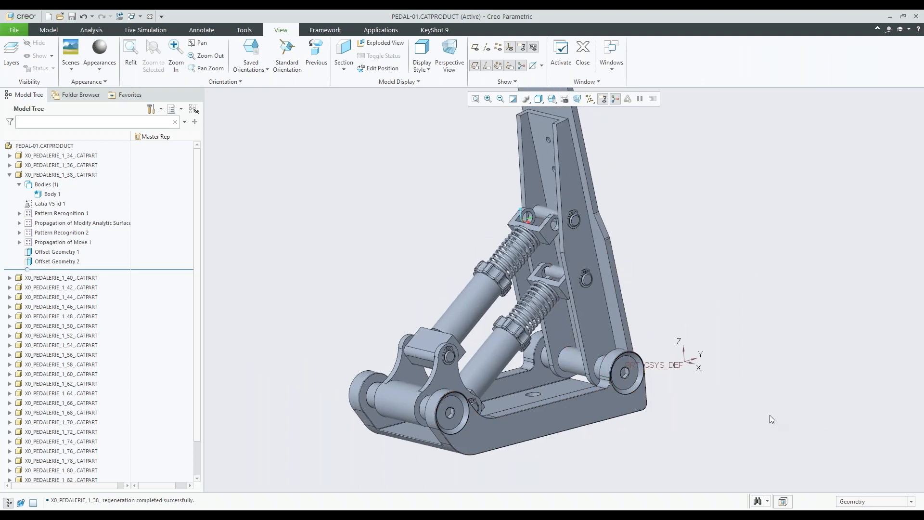
Set the selection filter to Body and isolate the body of the upright U-shaped pedal arm.
left_click(853, 503)
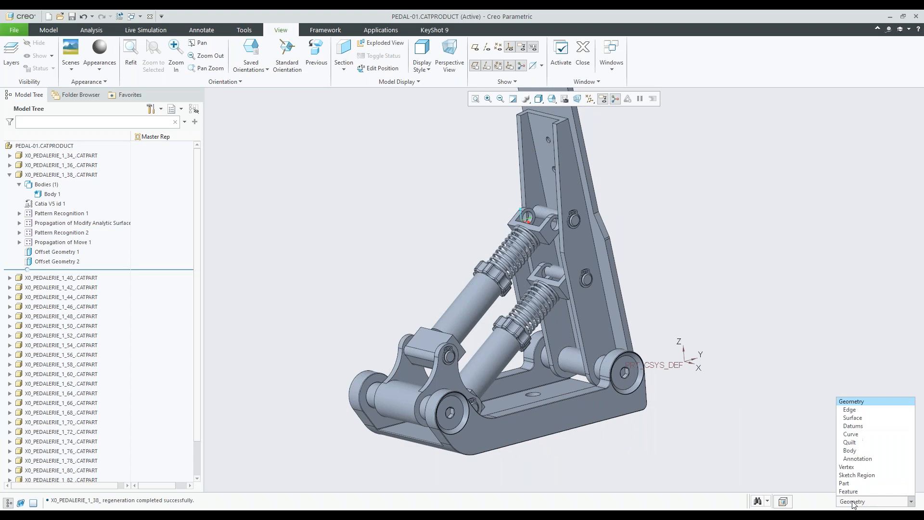
left_click(851, 450)
left_click(590, 272)
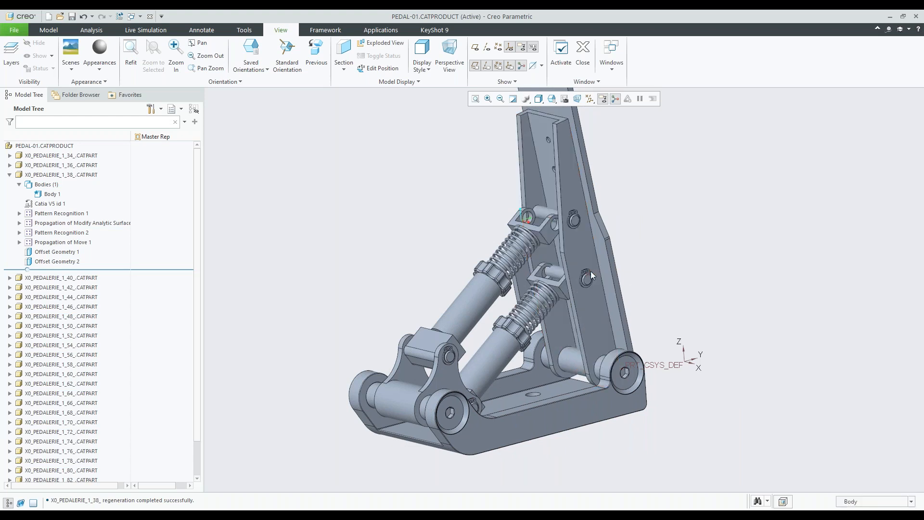
left_click(620, 240)
scroll(632, 265, "up", 2)
mouse_move(632, 265)
middle_mouse_down()
mouse_move(635, 255)
mouse_move(549, 274)
middle_mouse_up()
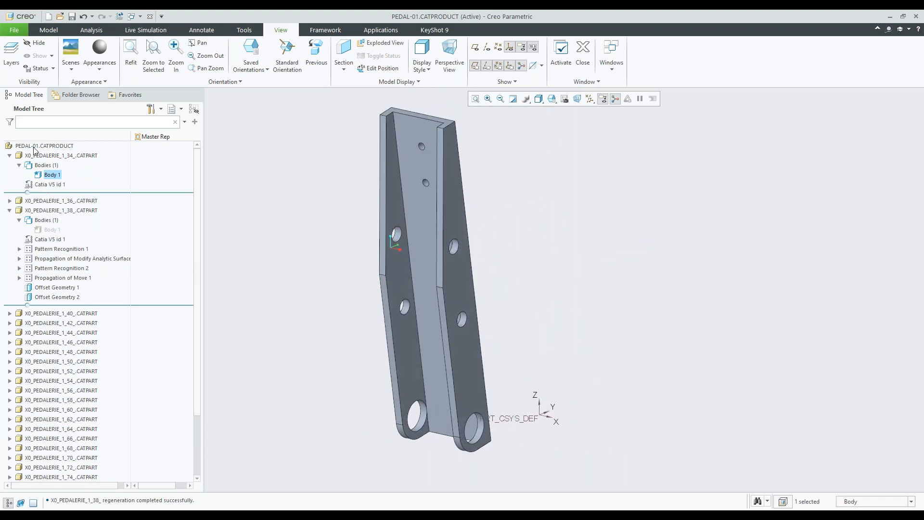
Activate the pedal arm part X0_PEDALERIE_1_34_ within the assembly and switch to flexible modeling.
left_click(34, 145)
left_click(366, 257)
left_click(428, 237)
right_click(62, 156)
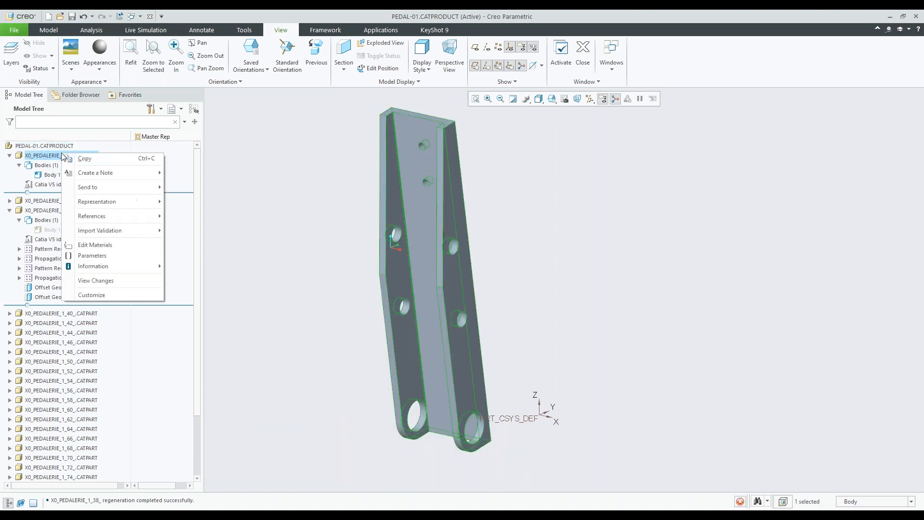
left_click(75, 120)
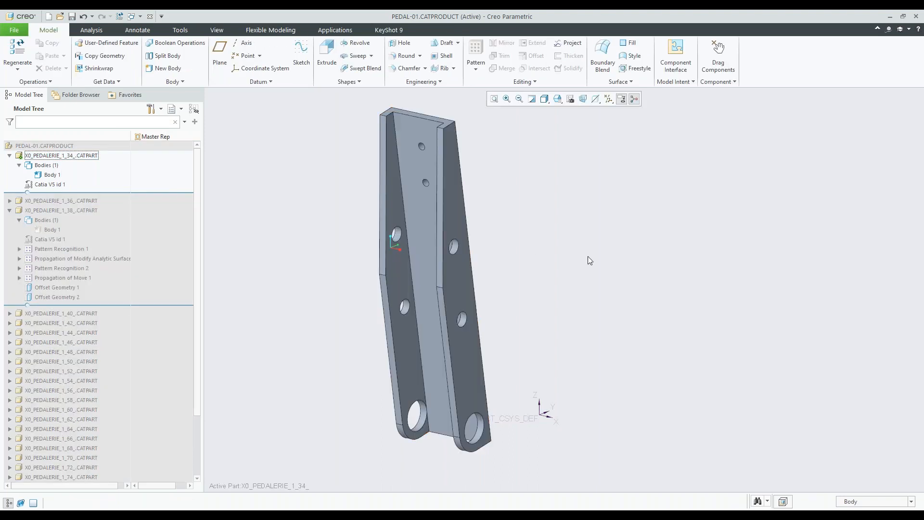
left_click(270, 30)
key("ctrl+d")
mouse_move(537, 264)
middle_mouse_down()
mouse_move(532, 275)
mouse_move(494, 259)
middle_mouse_up()
scroll(532, 275, "up", 6)
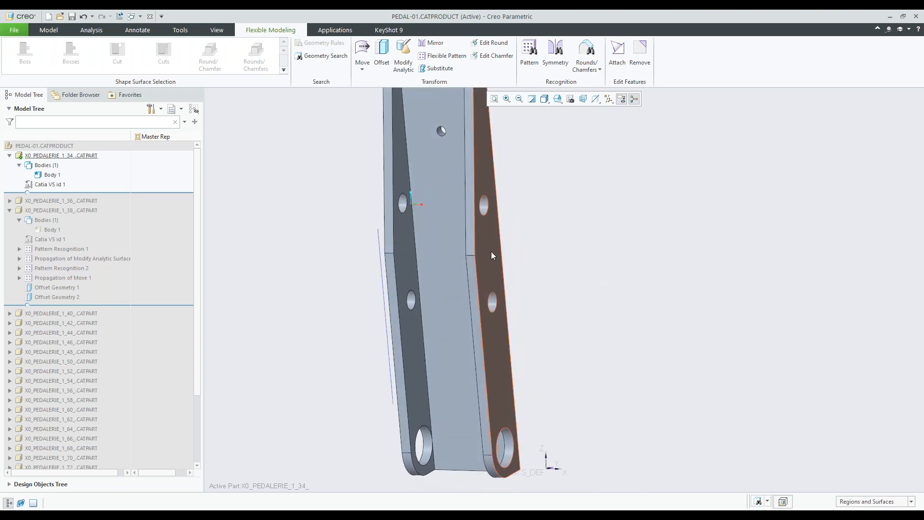
Start a flexible Move, accept changing the imported model, and select the inner face of one side wall as the surface to move.
left_click(362, 48)
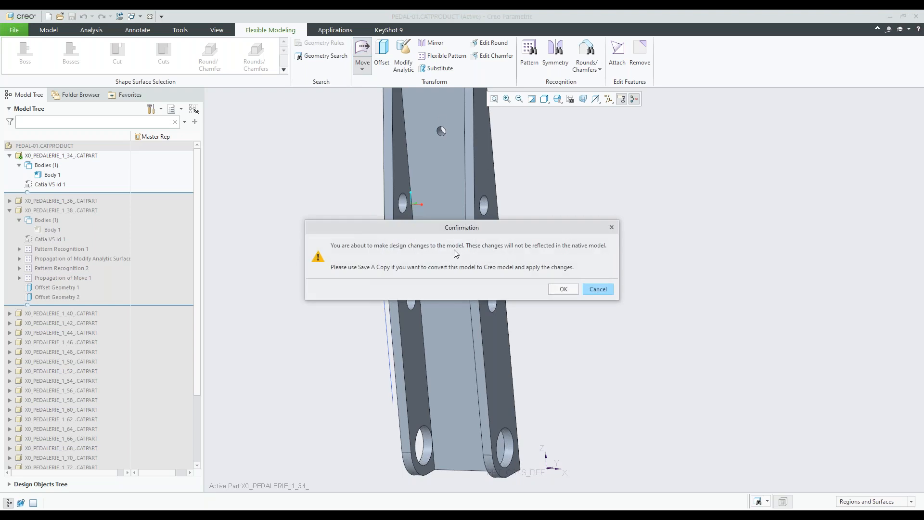
left_click(555, 290)
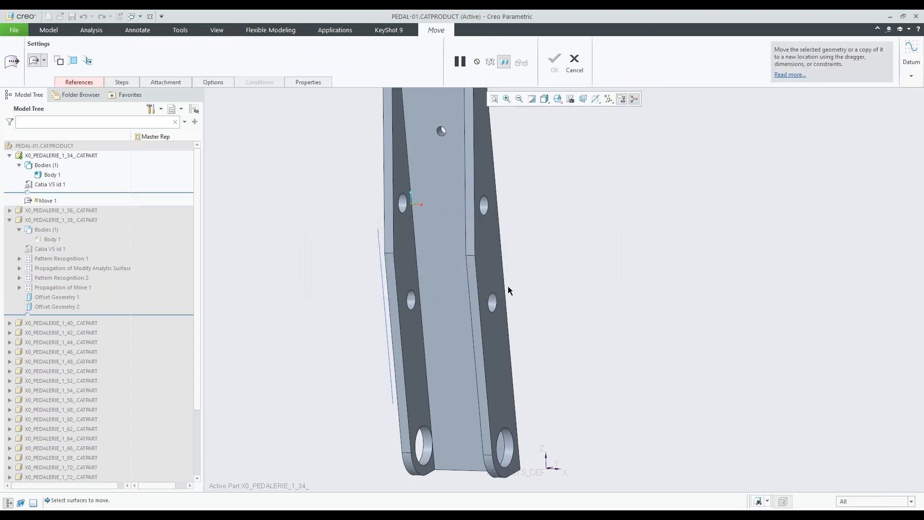
left_click(94, 87)
middle_click_drag(518, 291, 538, 255)
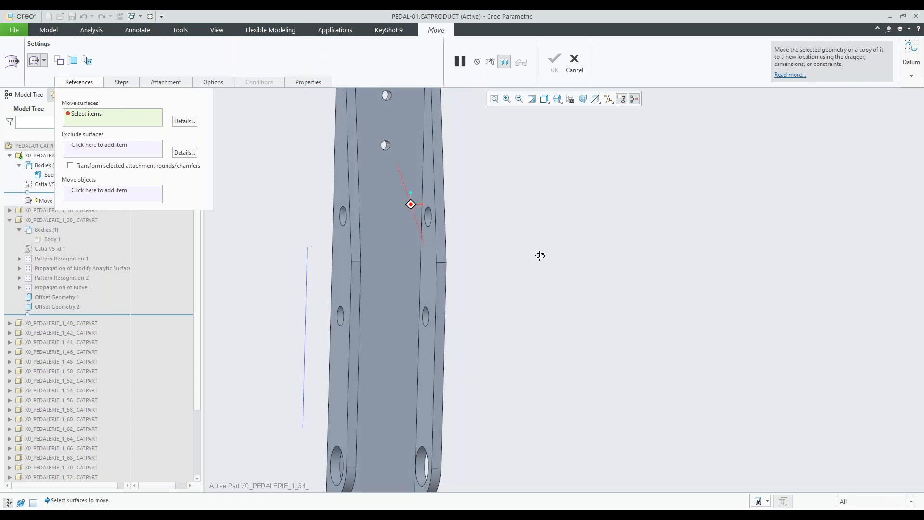
left_click(423, 277)
middle_click_drag(562, 290, 515, 282)
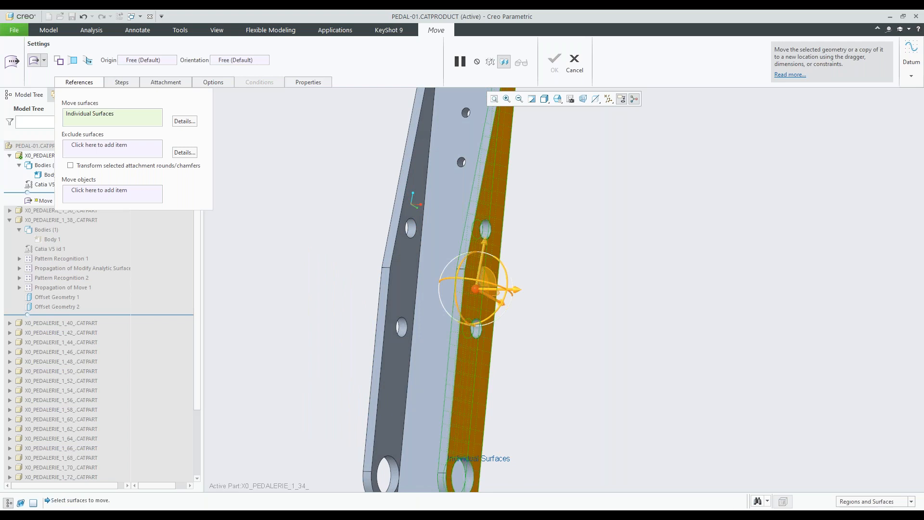
middle_click_drag(546, 231, 497, 274)
scroll(422, 288, "down", 2)
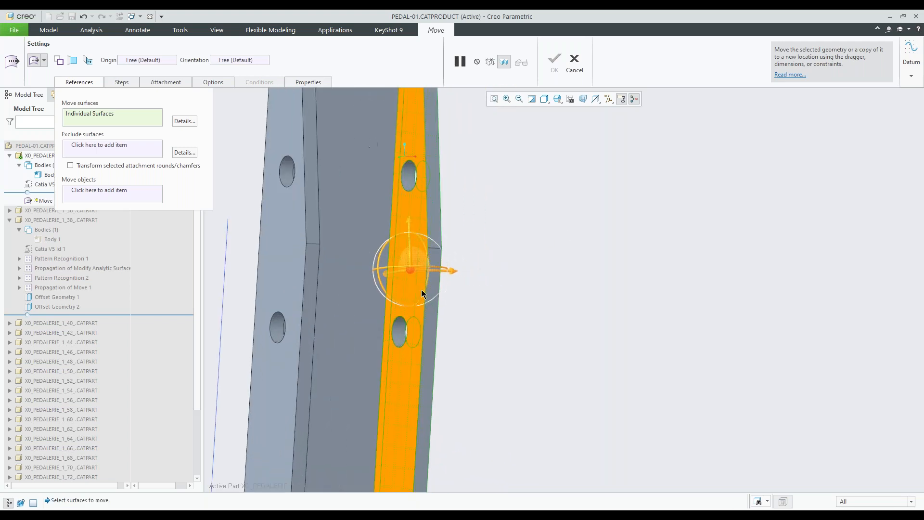
middle_click_drag(391, 236, 269, 183)
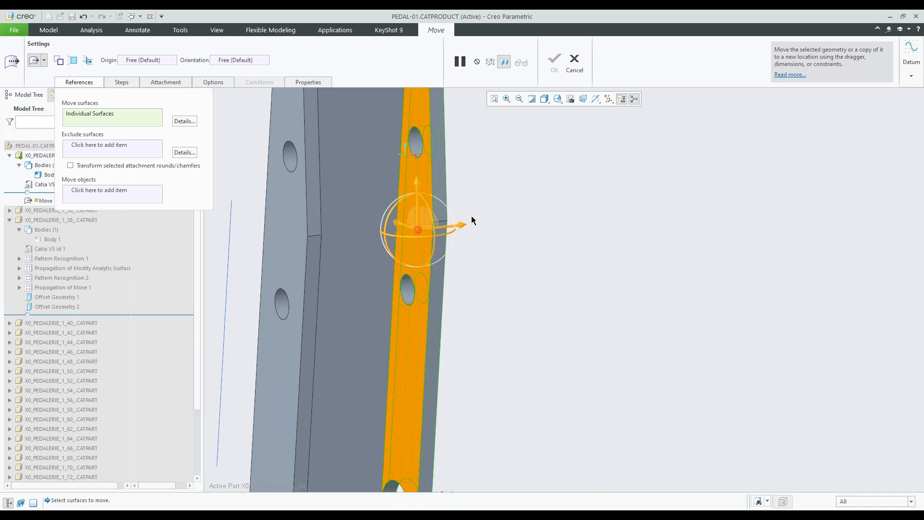
Place the move origin on the edge where the selected inner wall face meets the base web.
left_click(138, 61)
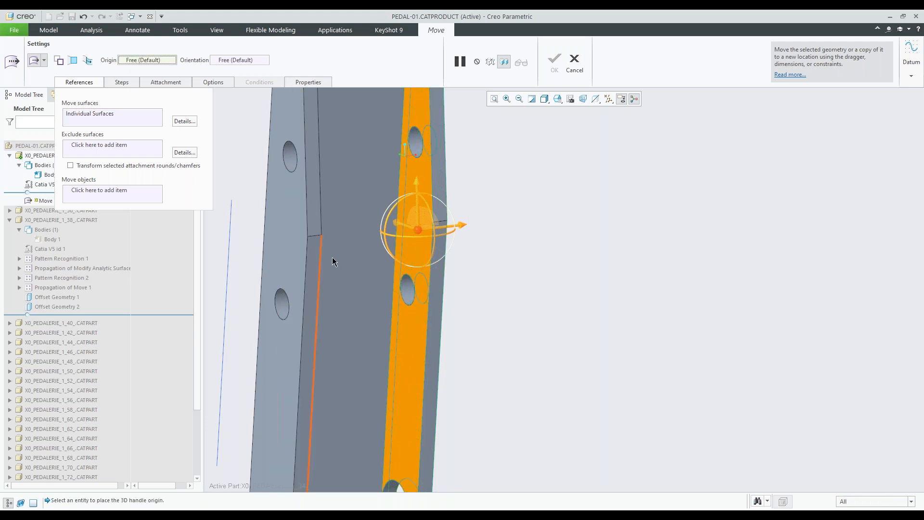
scroll(386, 310, "up", 3)
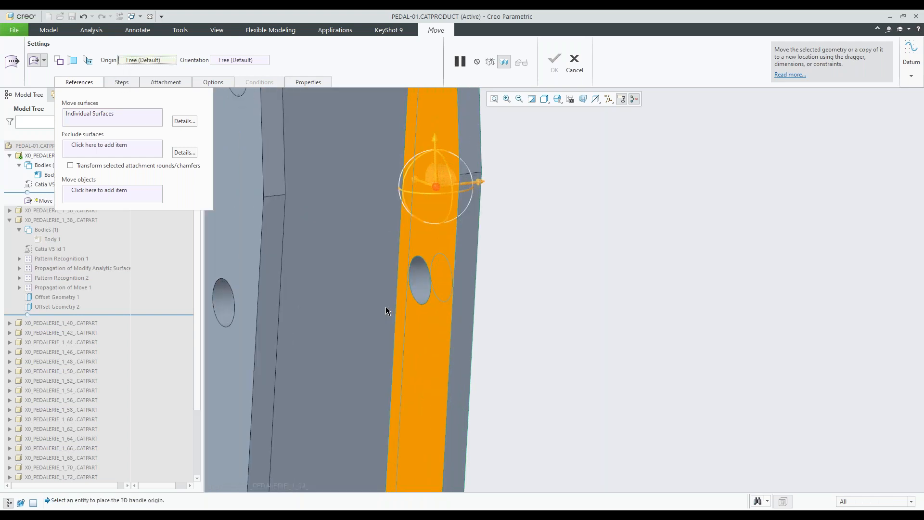
left_click(397, 271)
scroll(438, 289, "down", 3)
mouse_move(506, 302)
middle_mouse_down()
mouse_move(487, 270)
mouse_move(507, 286)
mouse_move(506, 301)
middle_mouse_up()
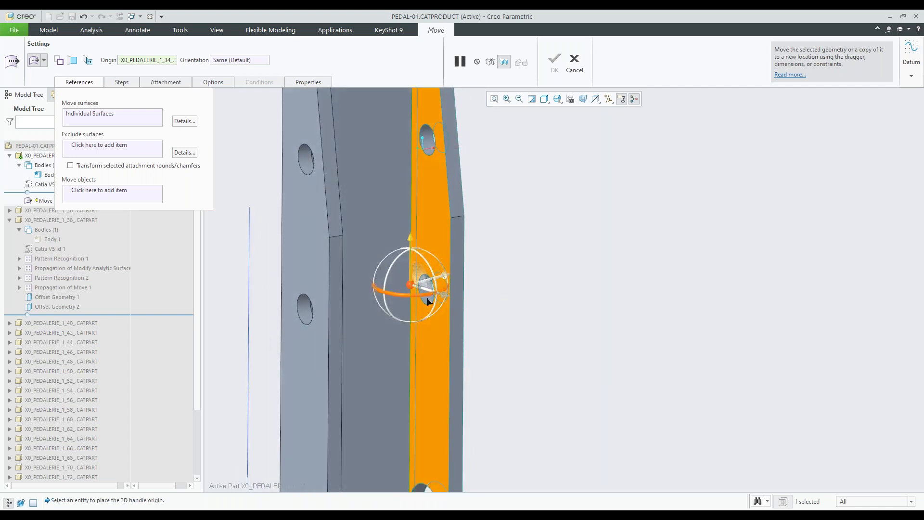
Rotate the inner wall face about its base edge by 2 degrees and complete the move.
left_click_drag(422, 298, 468, 299)
middle_click_drag(467, 299, 503, 264)
scroll(503, 264, "down", 4)
middle_click_drag(604, 307, 514, 318)
double_click(501, 303)
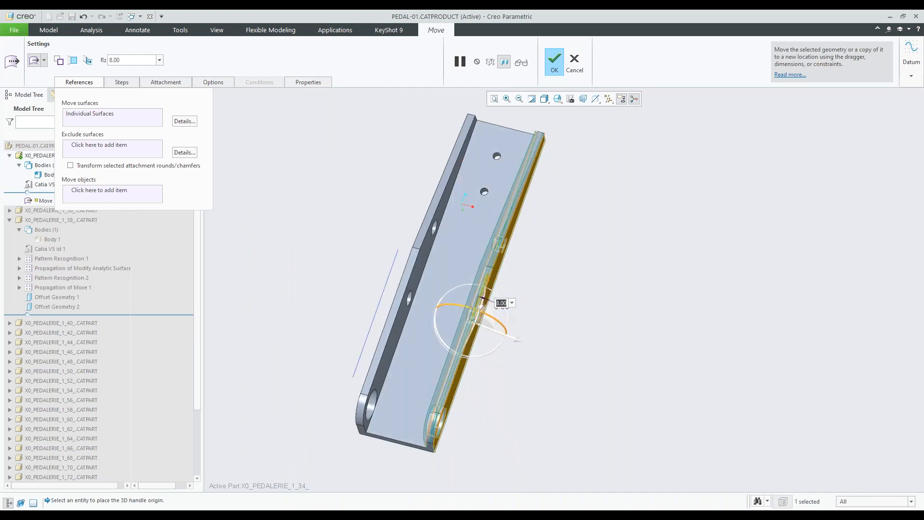
key("Return")
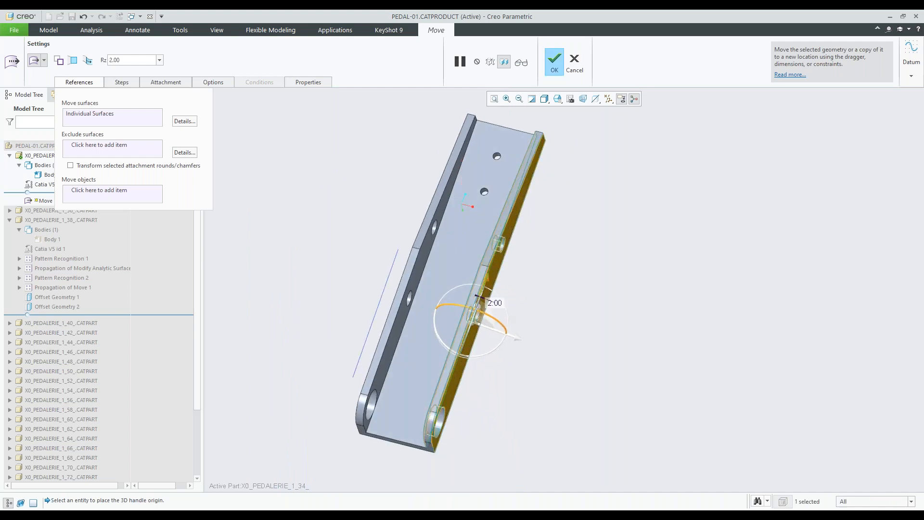
left_click(549, 71)
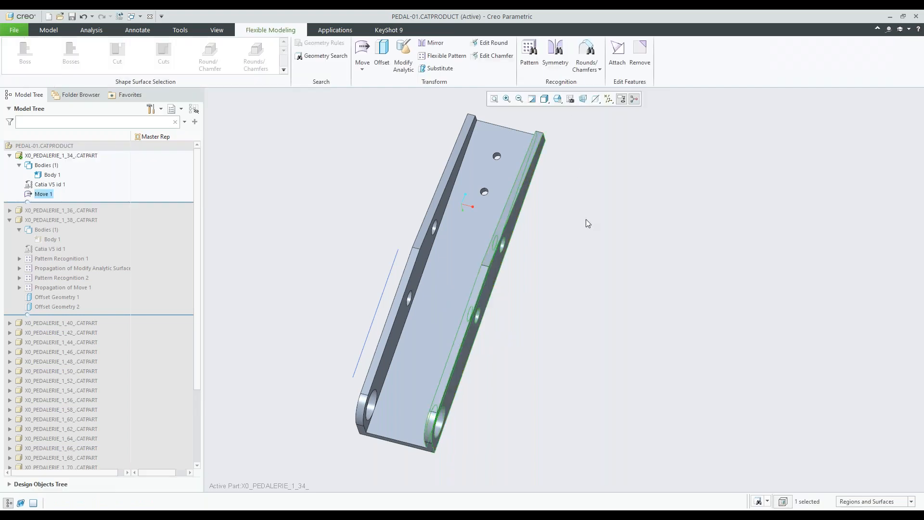
Start a second flexible Move on the inner face of the opposite side wall.
middle_click_drag(542, 239, 543, 171)
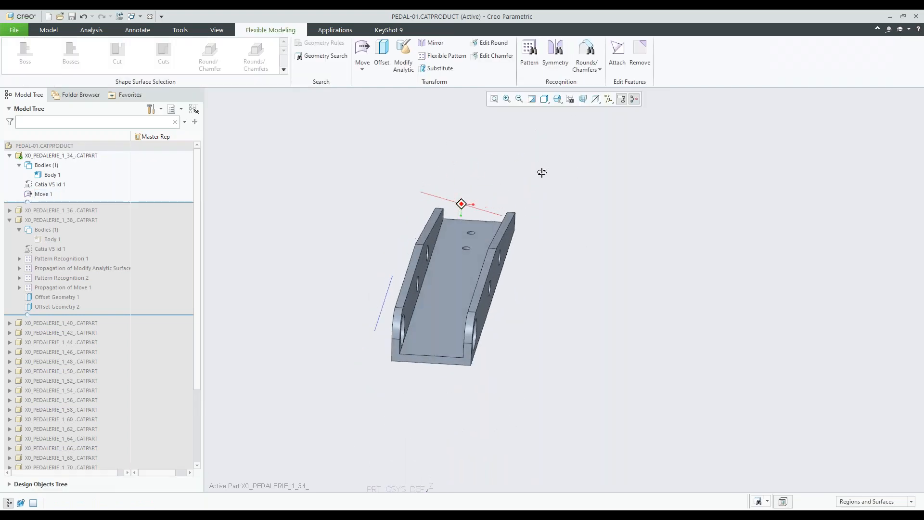
left_click(362, 48)
scroll(432, 242, "up", 3)
left_click(422, 236)
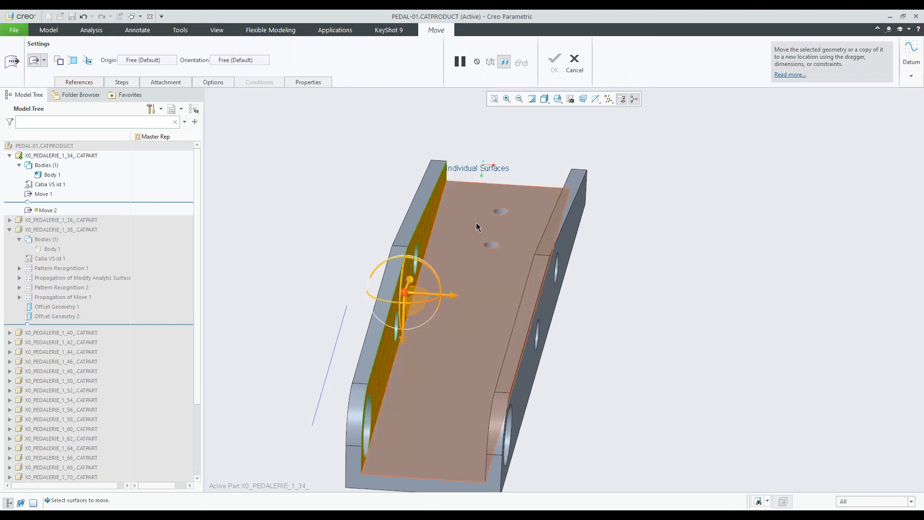
middle_click_drag(443, 238, 366, 241)
scroll(443, 250, "up", 3)
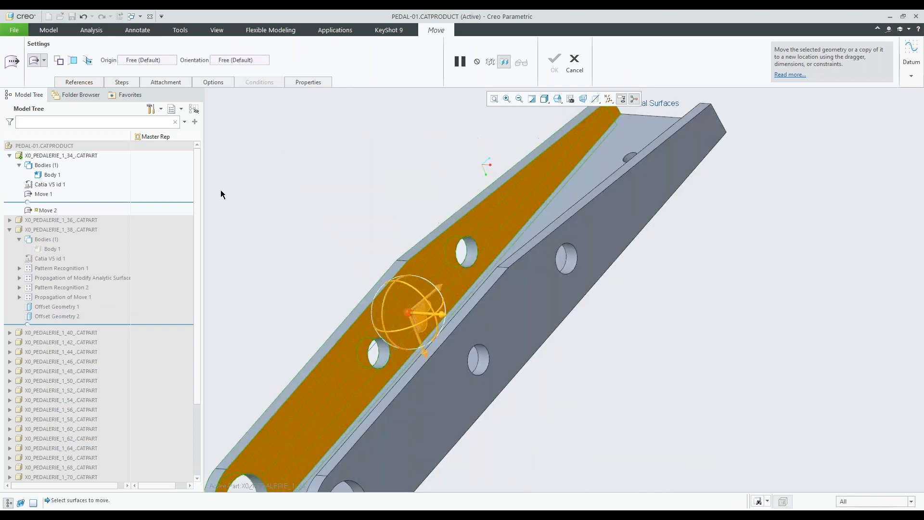
Place the move origin on the opposite wall's base edge, rotate its inner face by 2 degrees, and complete the move.
left_click(146, 60)
middle_click_drag(412, 246, 435, 265)
left_click(462, 276)
left_click_drag(434, 264, 405, 244)
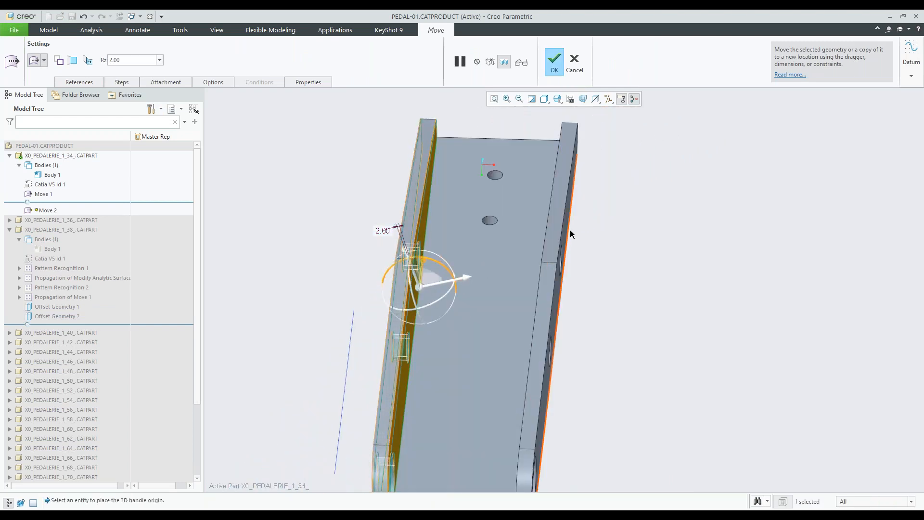
scroll(570, 231, "up", 1)
left_click(553, 63)
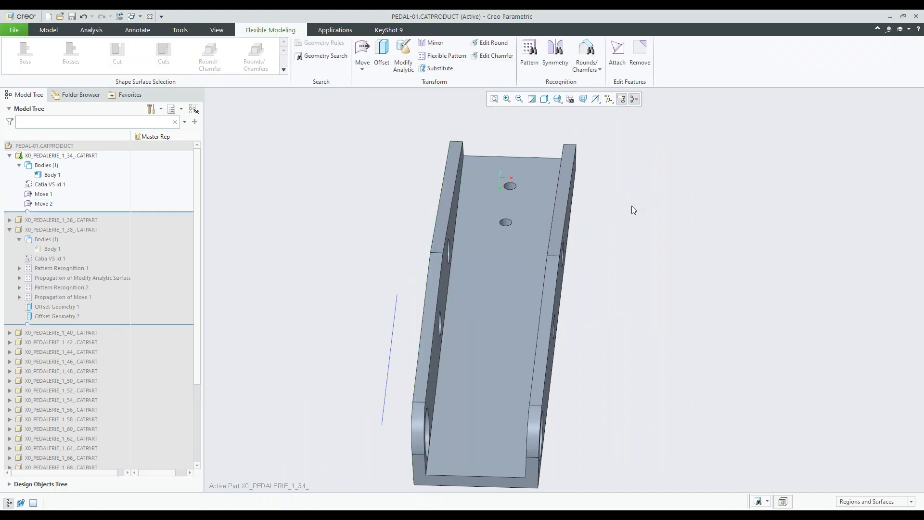
Unhide all assembly components to view the edited pedal arm in context.
middle_click_drag(625, 147, 510, 173)
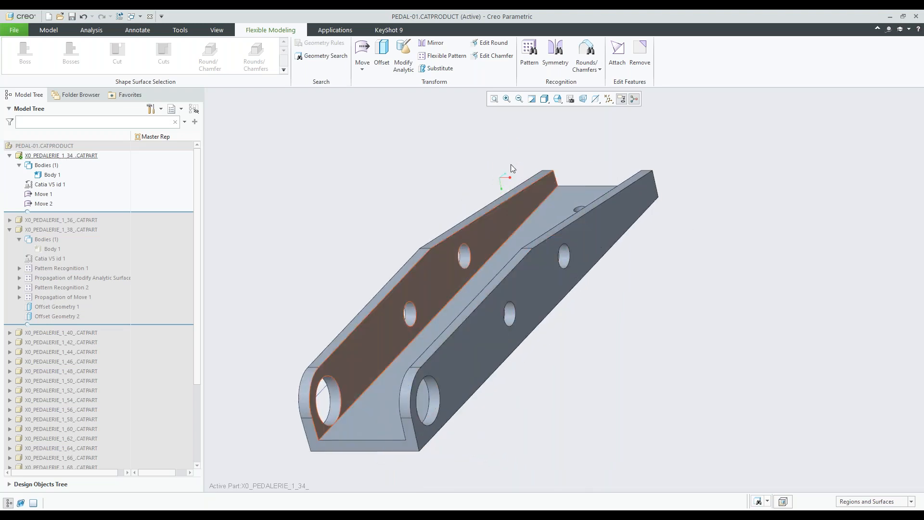
left_click(50, 30)
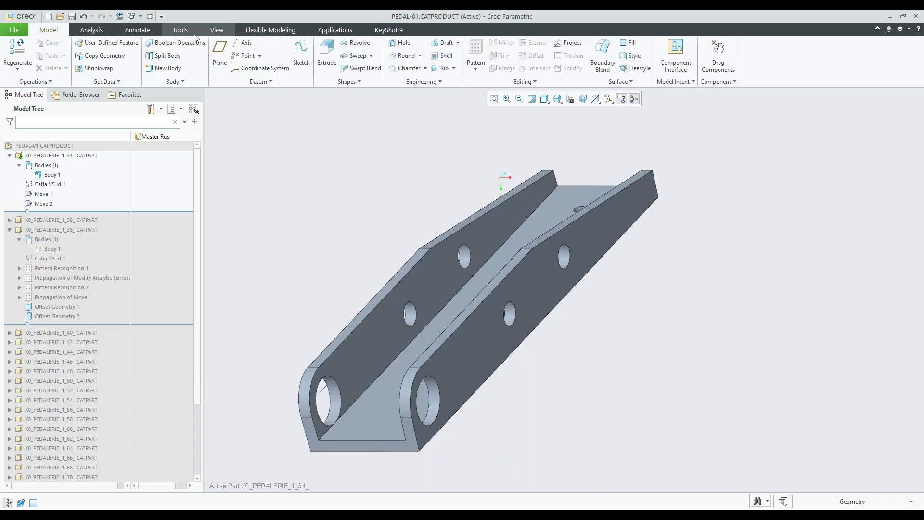
left_click(214, 28)
left_click(52, 56)
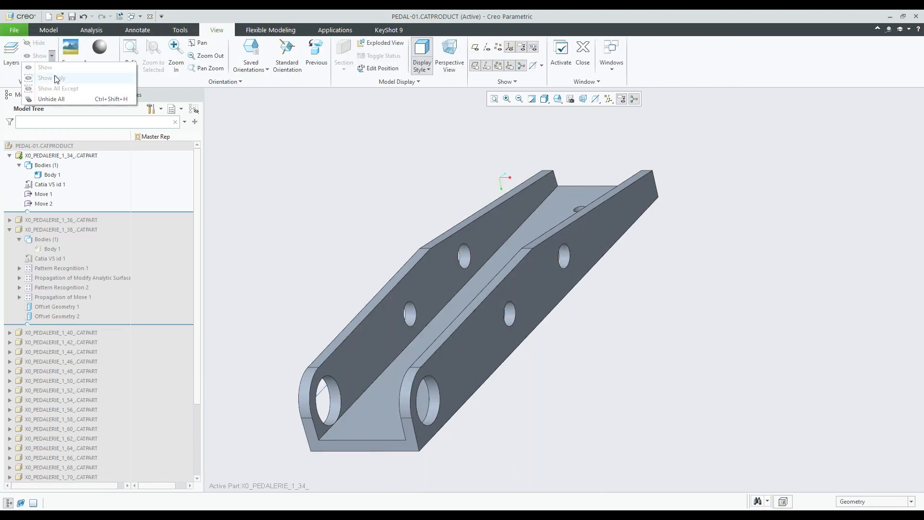
left_click(53, 99)
scroll(498, 294, "up", 3)
middle_click_drag(594, 281, 395, 201)
scroll(525, 298, "down", 5)
scroll(525, 298, "up", 4)
middle_click_drag(552, 258, 513, 281)
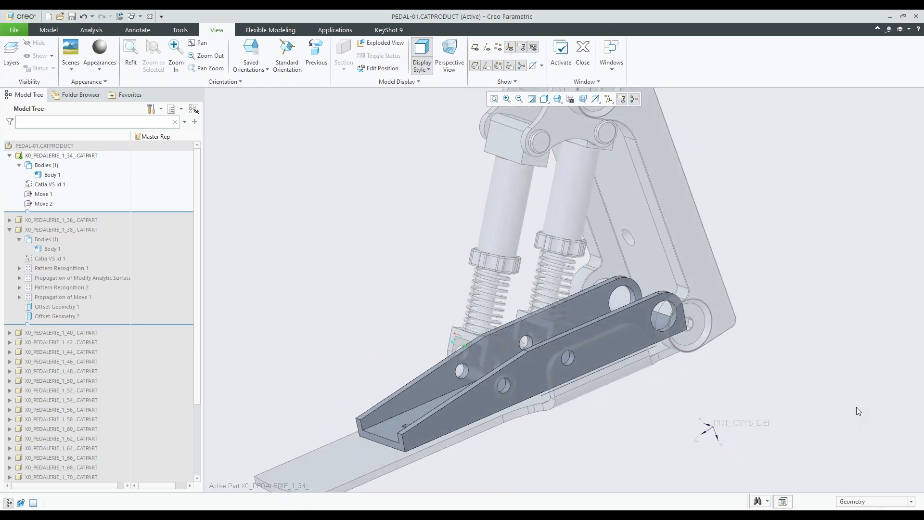
Set the selection filter to Body and show only the body of the upper spring's scalloped knob, X0_PEDALERIE_1_48_.
left_click(878, 503)
left_click(850, 451)
scroll(526, 226, "down", 2)
middle_click_drag(554, 258, 667, 265)
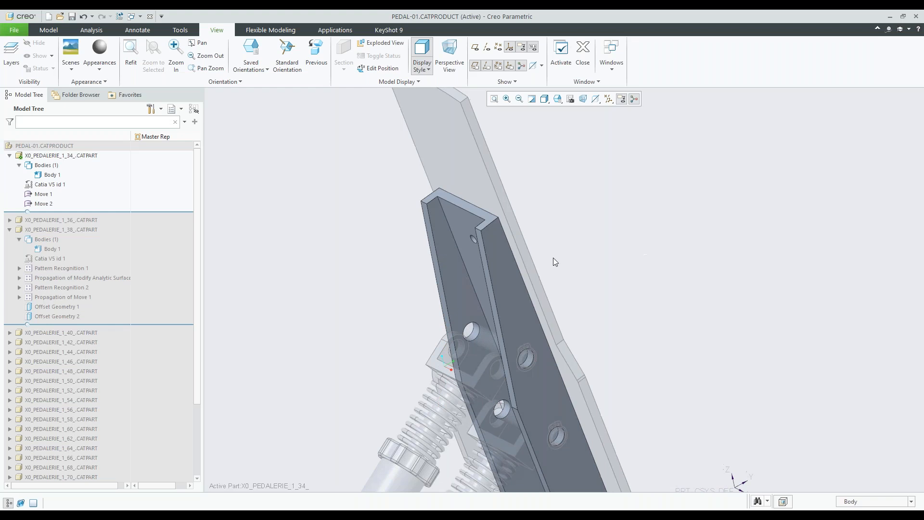
scroll(553, 257, "up", 3)
scroll(502, 369, "down", 2)
left_click(483, 343)
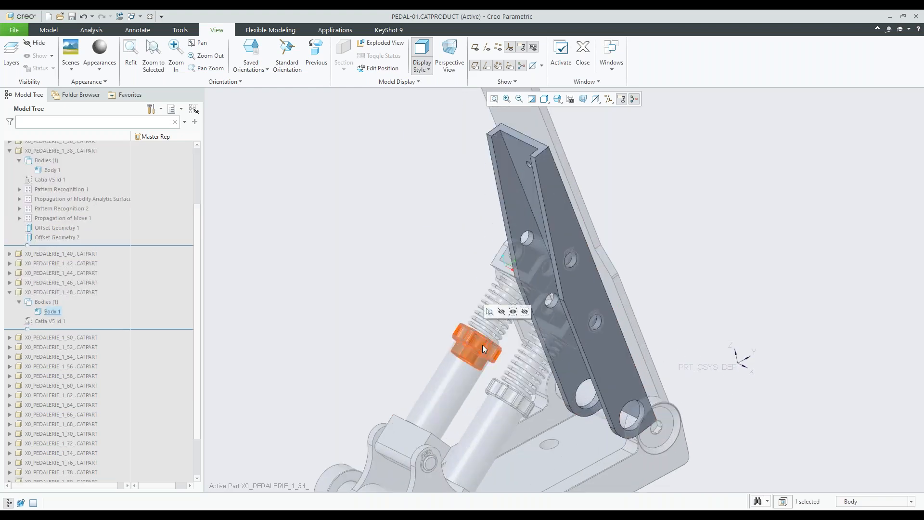
left_click(513, 312)
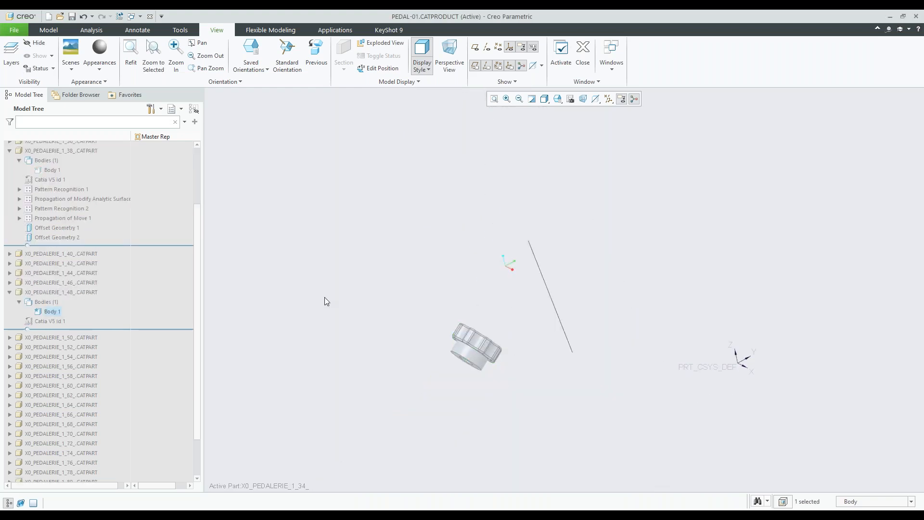
Activate the isolated knob part X0_PEDALERIE_1_48_.CATPART for editing within the assembly.
left_click(62, 291)
left_click(70, 247)
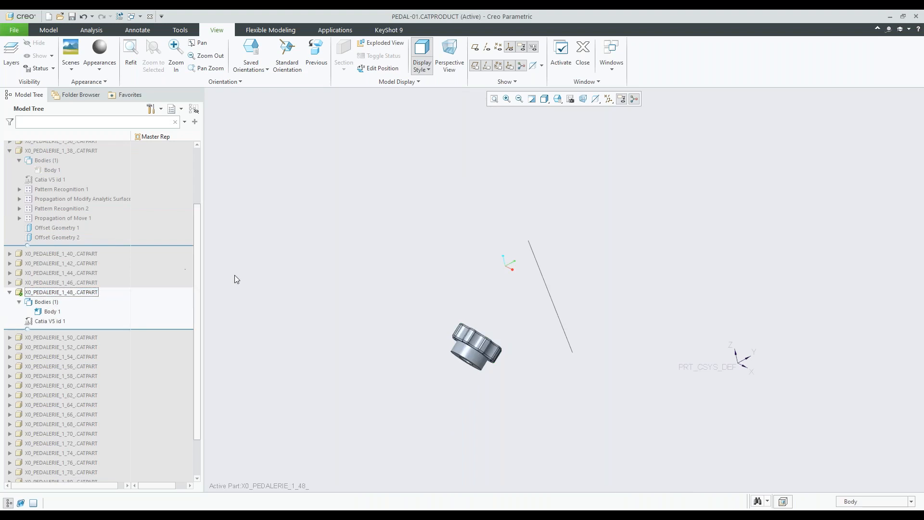
scroll(494, 322, "down", 3)
scroll(461, 379, "up", 3)
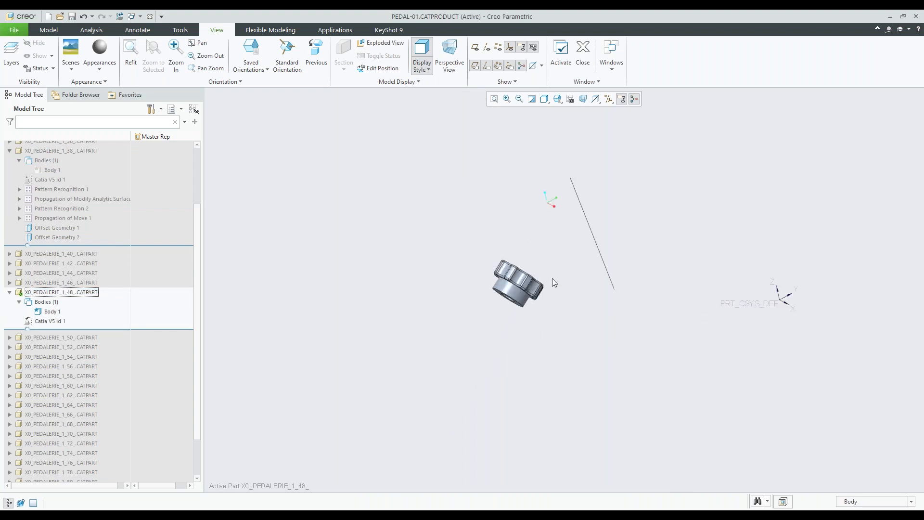
Start a flexible modeling Pattern Recognition on the curved face of one scallop in the knob's rim.
left_click(282, 35)
scroll(527, 271, "down", 4)
middle_click_drag(436, 272, 511, 267)
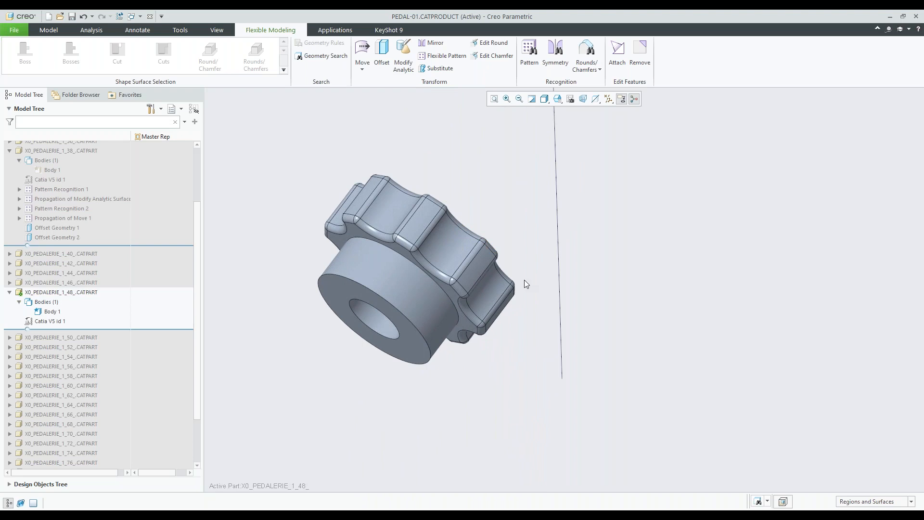
middle_click_drag(524, 283, 451, 180)
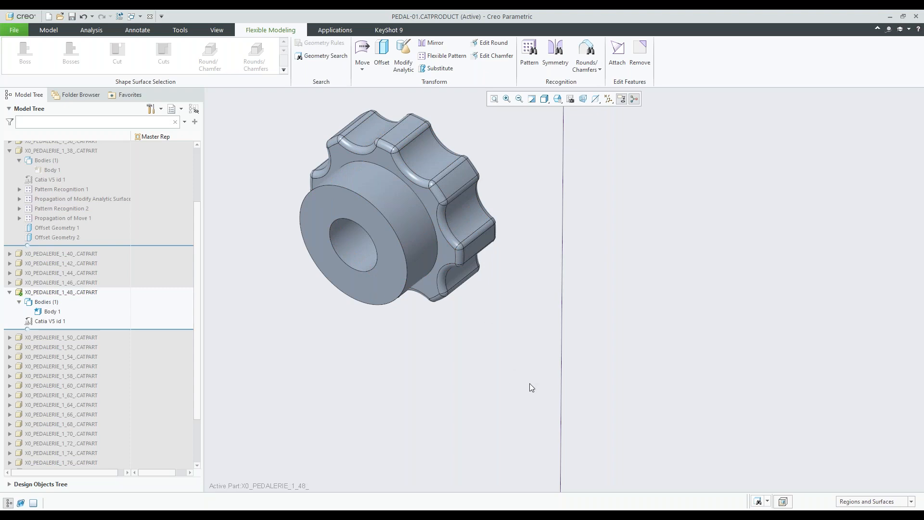
scroll(527, 377, "up", 3)
scroll(466, 251, "down", 3)
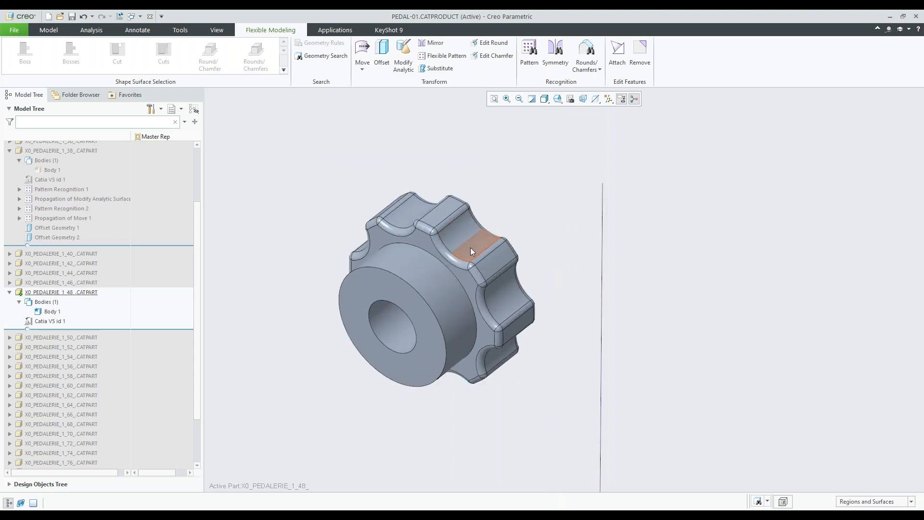
left_click(529, 53)
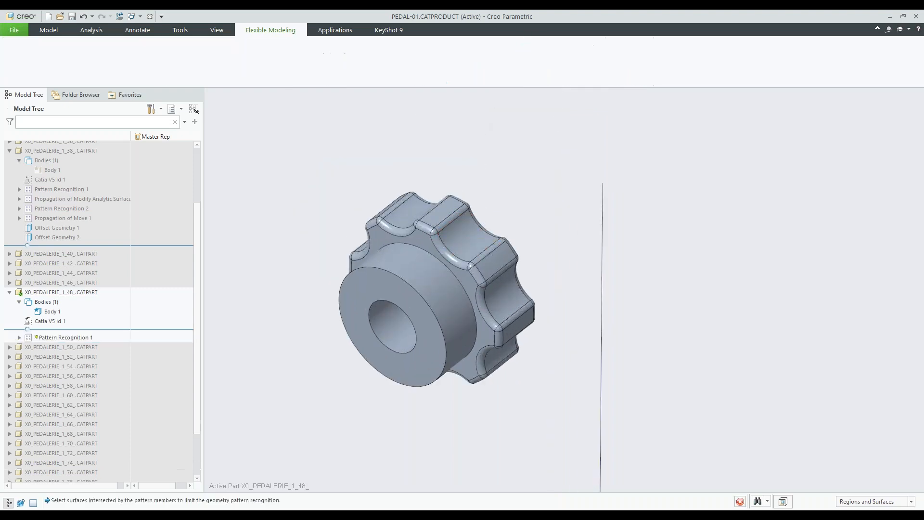
left_click(471, 250)
middle_click_drag(573, 264, 513, 206)
scroll(520, 221, "up", 6)
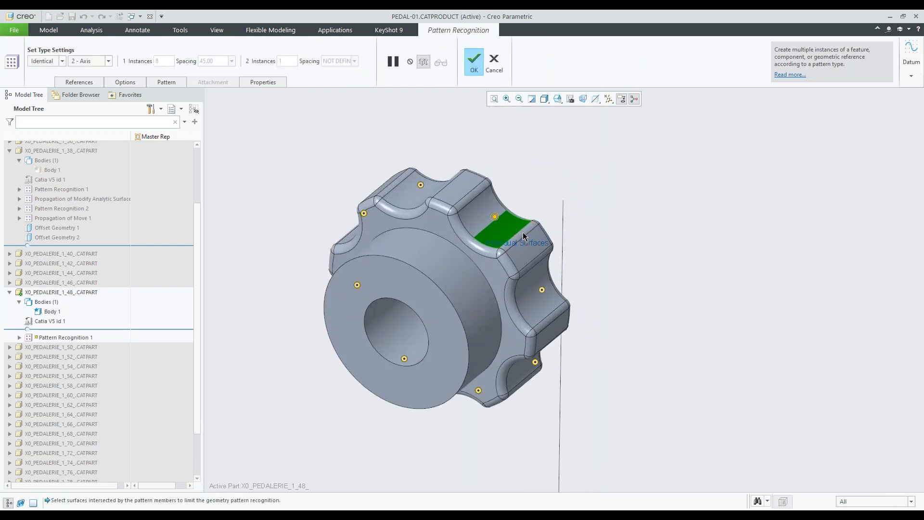
middle_click_drag(529, 230, 510, 238)
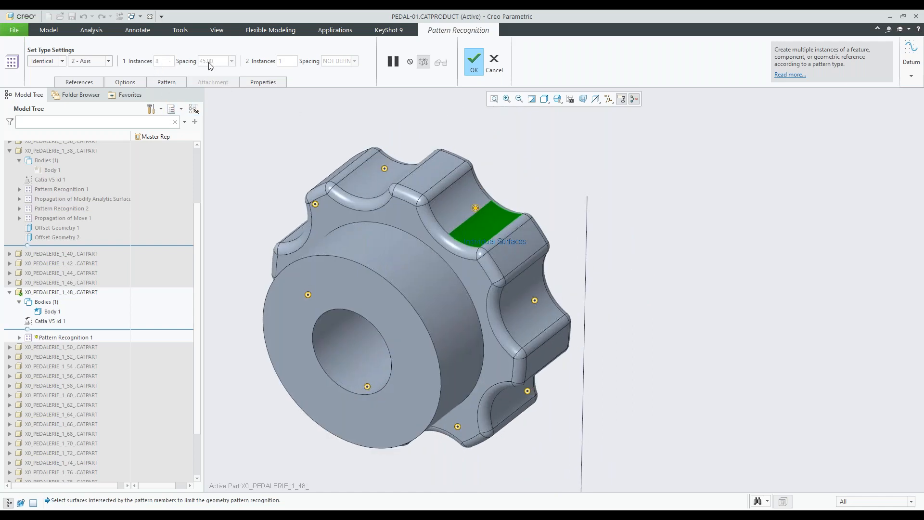
scroll(531, 179, "down", 2)
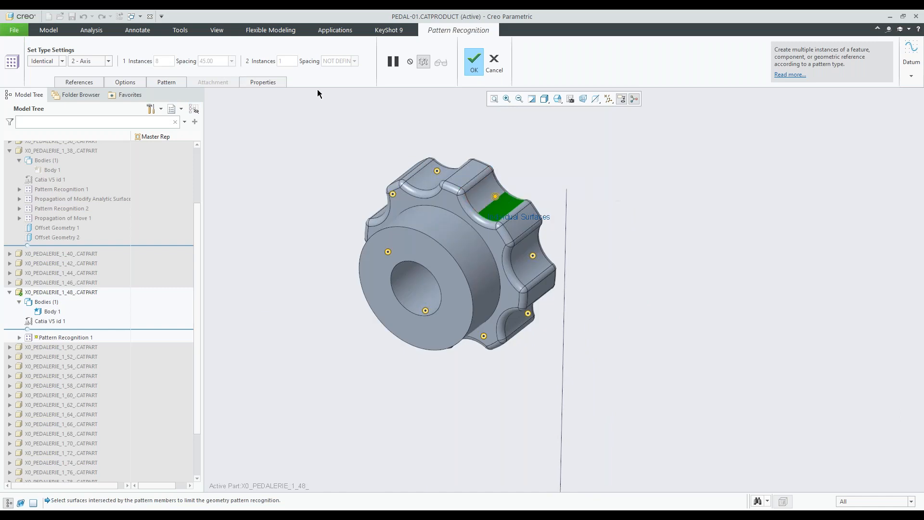
Allow editing of the recognized scallop pattern and set its first-direction instances to 6.
left_click(127, 84)
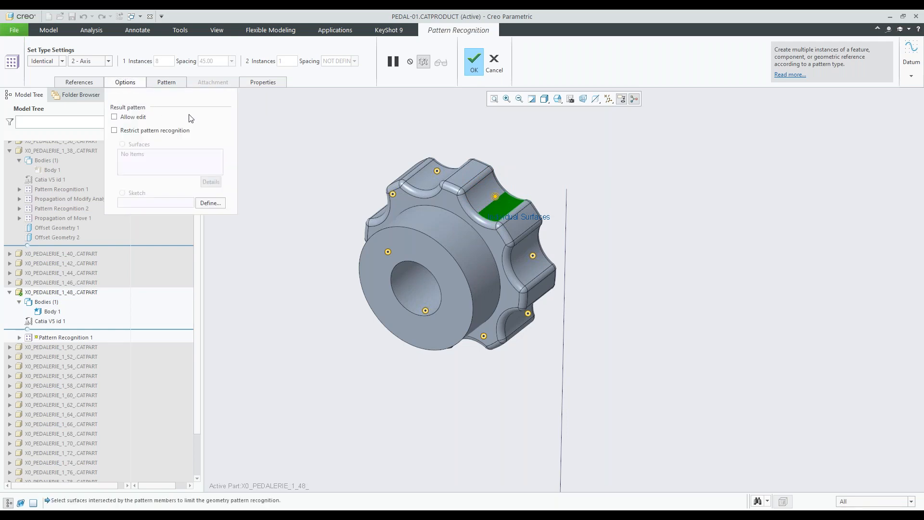
left_click(116, 117)
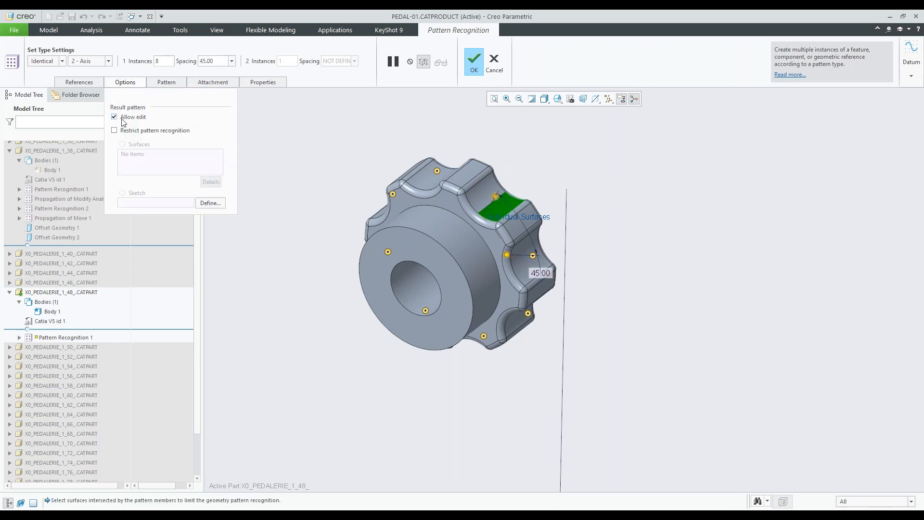
scroll(373, 162, "up", 1)
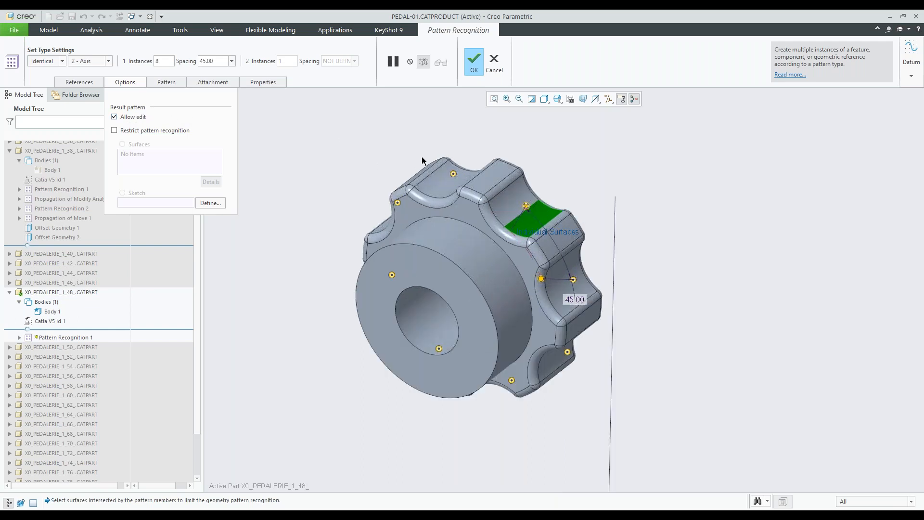
scroll(557, 298, "down", 2)
mouse_move(562, 233)
middle_mouse_down()
mouse_move(572, 215)
mouse_move(555, 223)
middle_mouse_up()
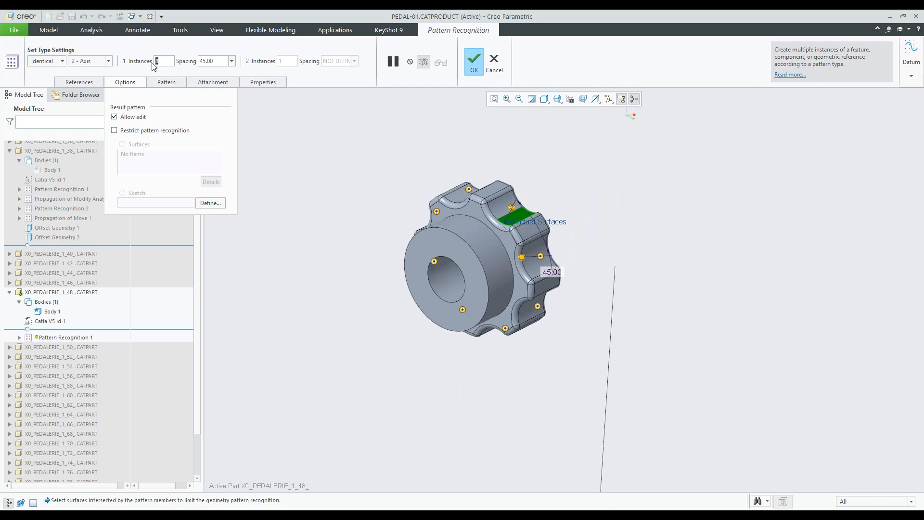
type("6")
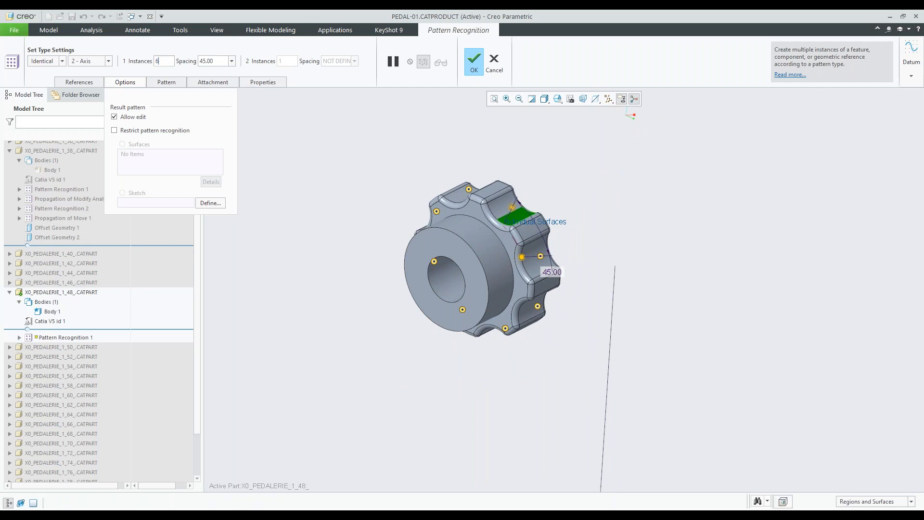
left_click(224, 61)
Set the scallop pattern's angular spacing to 60 degrees and complete the pattern recognition.
middle_click_drag(454, 234, 544, 214)
scroll(634, 159, "down", 2)
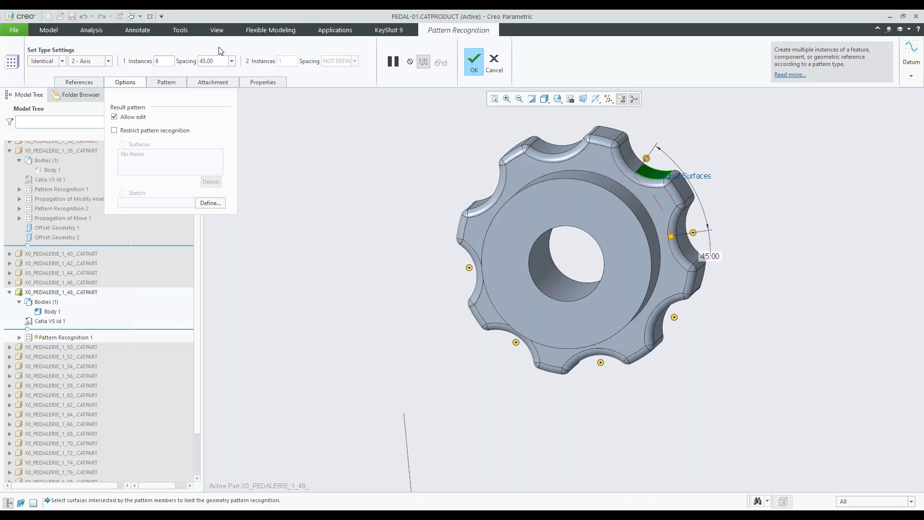
double_click(203, 56)
type("60")
key("Return")
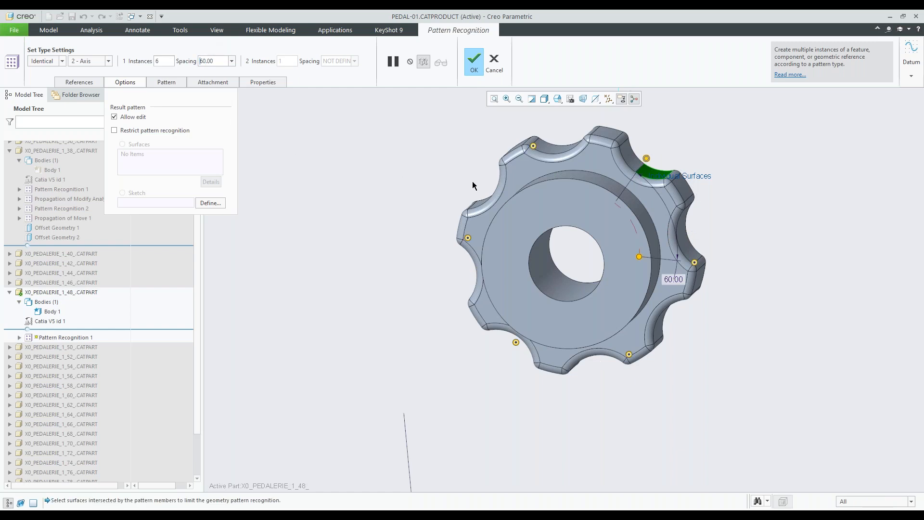
scroll(478, 263, "down", 2)
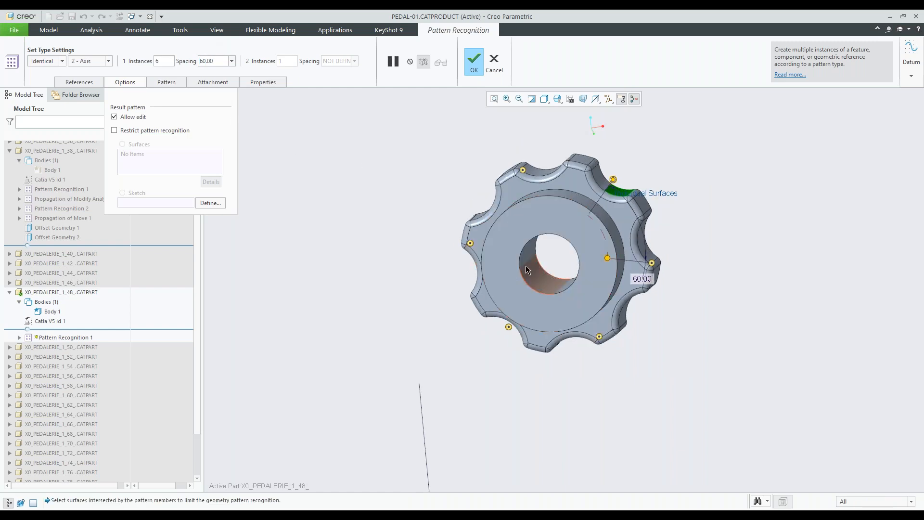
middle_click_drag(590, 172, 569, 171)
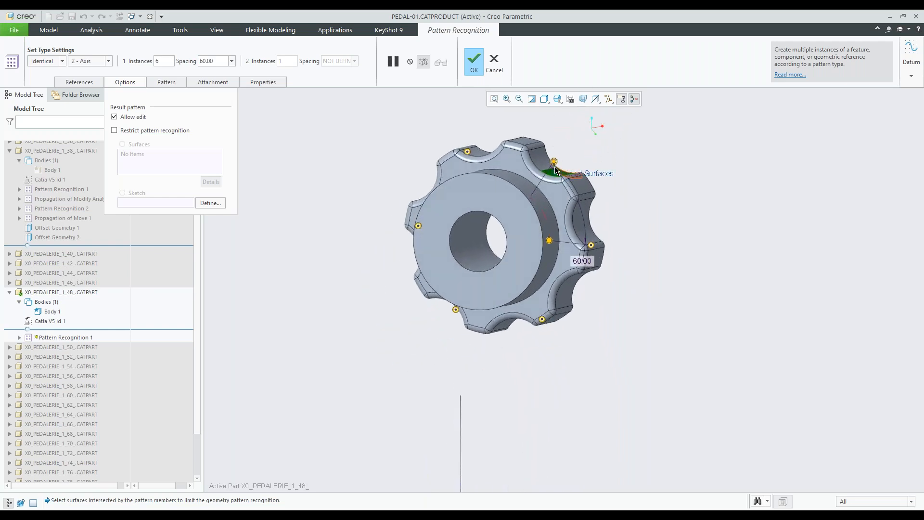
left_click(470, 59)
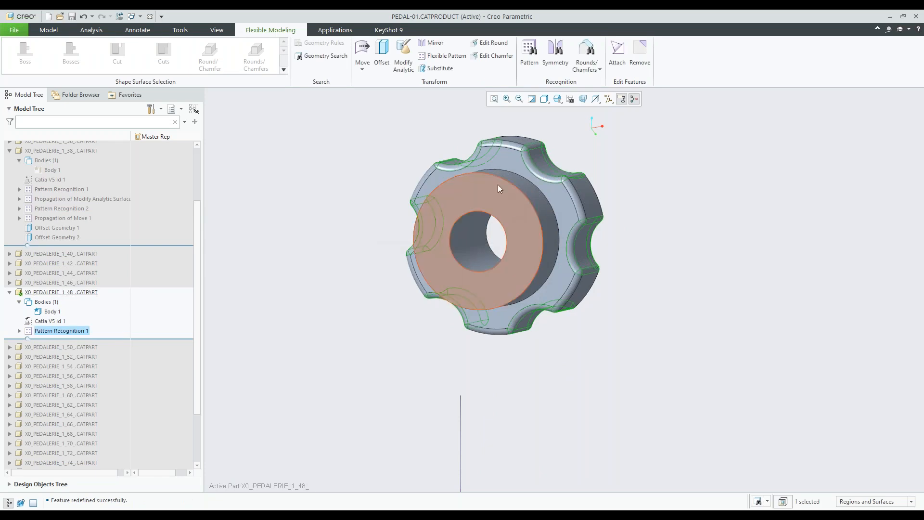
Unhide all assembly components around the edited knob.
scroll(490, 187, "down", 3)
middle_click_drag(490, 187, 464, 213)
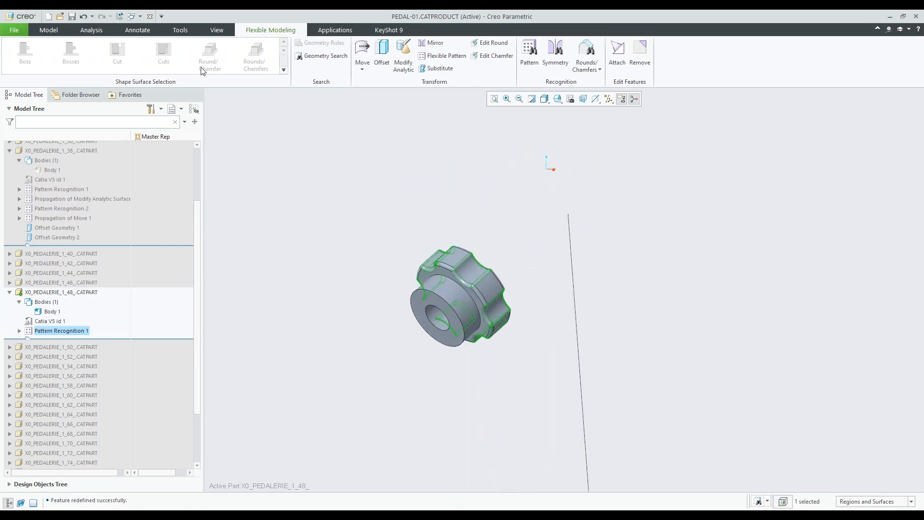
left_click(213, 31)
left_click(51, 55)
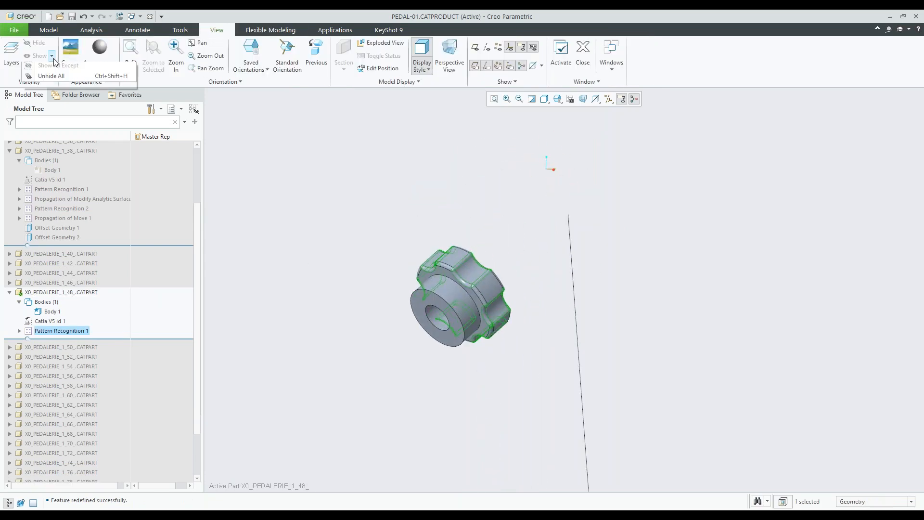
left_click(55, 99)
scroll(541, 301, "down", 4)
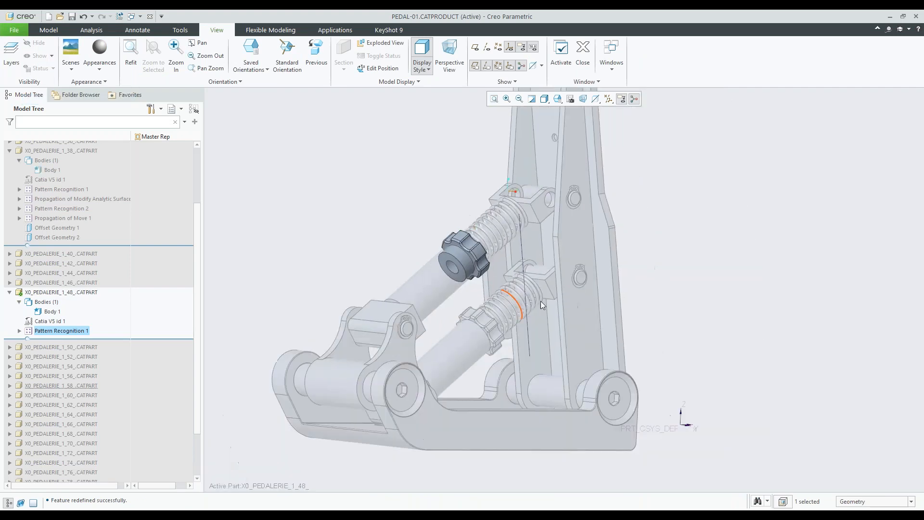
Examine the edited knob in the assembly and compare its scallops with those of the knob on the neighbouring spring.
left_click(715, 266)
scroll(495, 286, "up", 4)
middle_click_drag(489, 293, 455, 296)
mouse_move(446, 204)
middle_mouse_down()
mouse_move(428, 221)
mouse_move(443, 219)
middle_mouse_up()
scroll(411, 206, "down", 2)
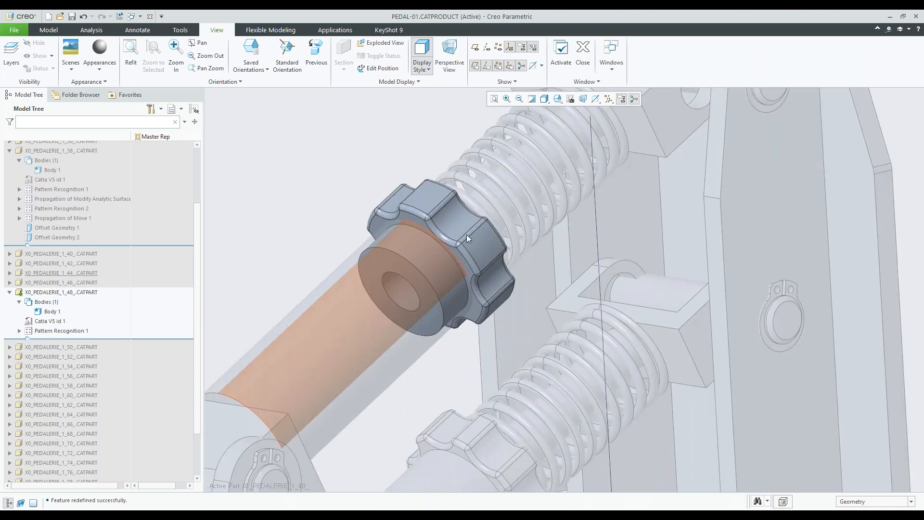
scroll(401, 195, "up", 3)
scroll(467, 336, "down", 3)
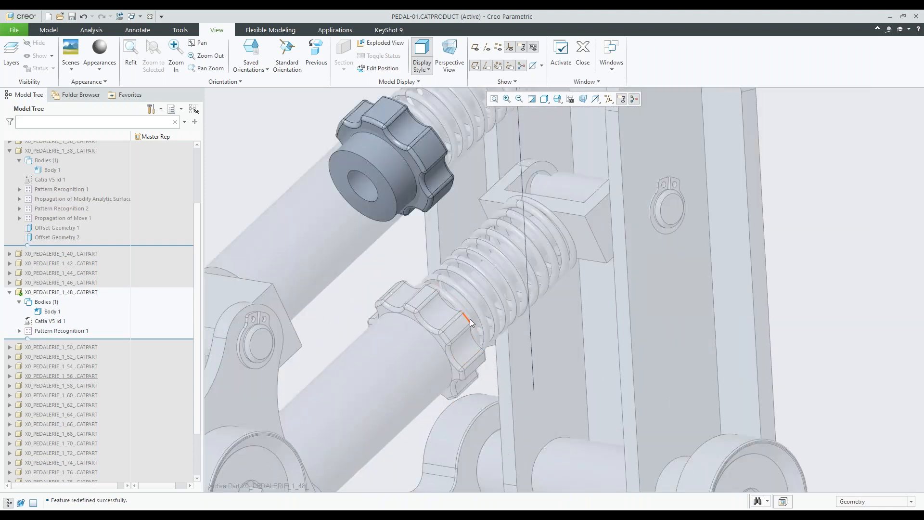
scroll(469, 319, "up", 1)
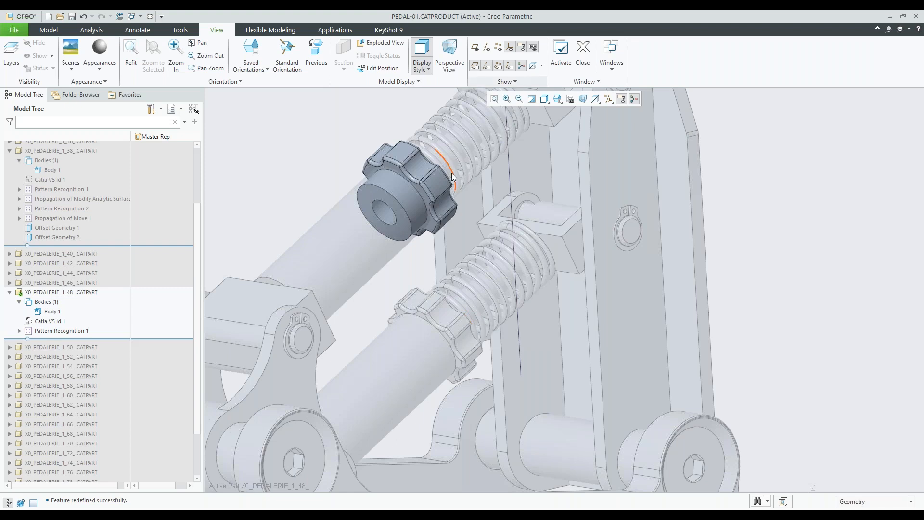
scroll(446, 213, "down", 3)
middle_click_drag(399, 185, 364, 168)
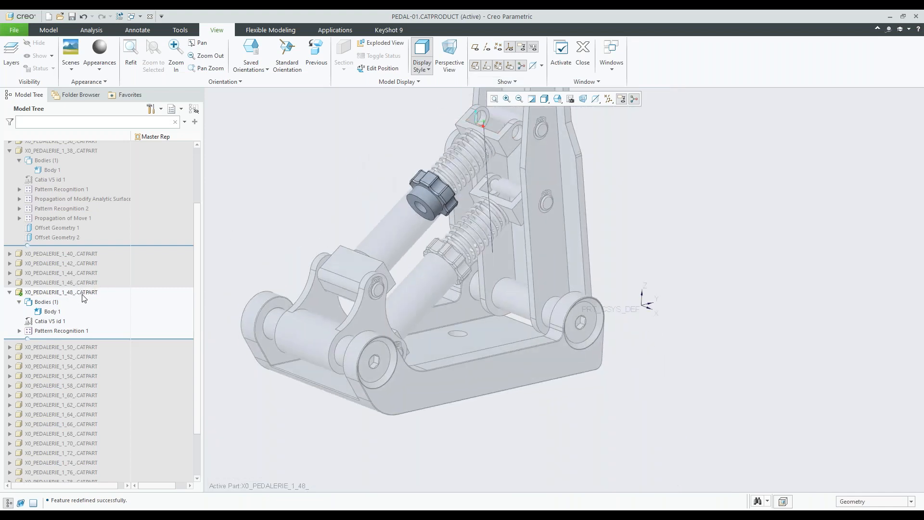
Display the editable dimensions of the knob's Pattern Recognition 1 feature in the model.
left_click(69, 331)
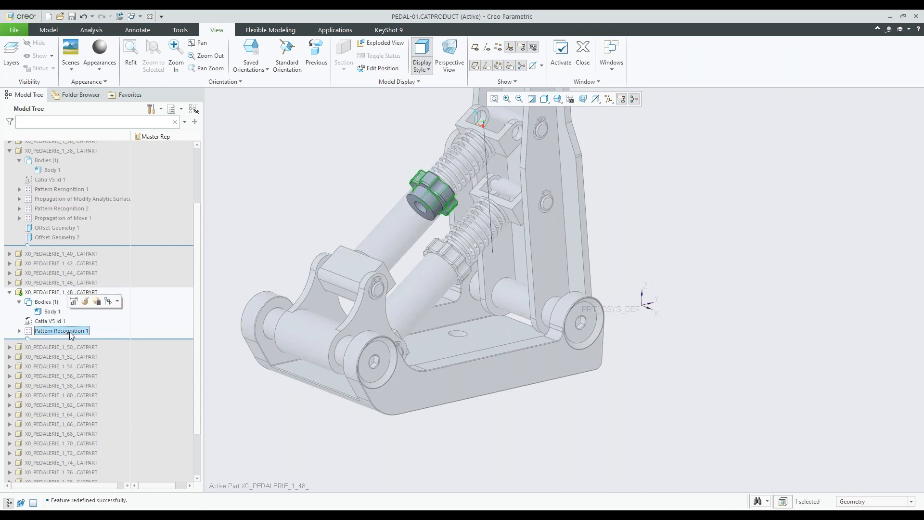
left_click(73, 302)
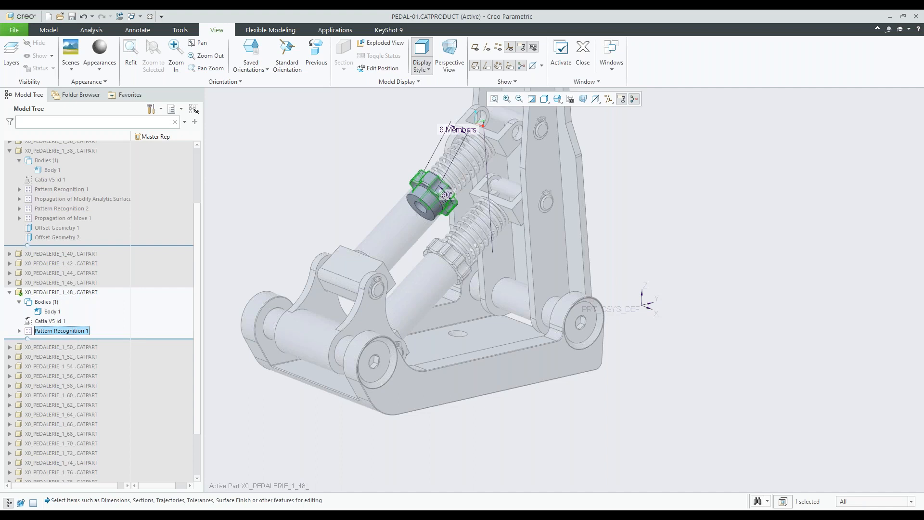
scroll(479, 108, "down", 3)
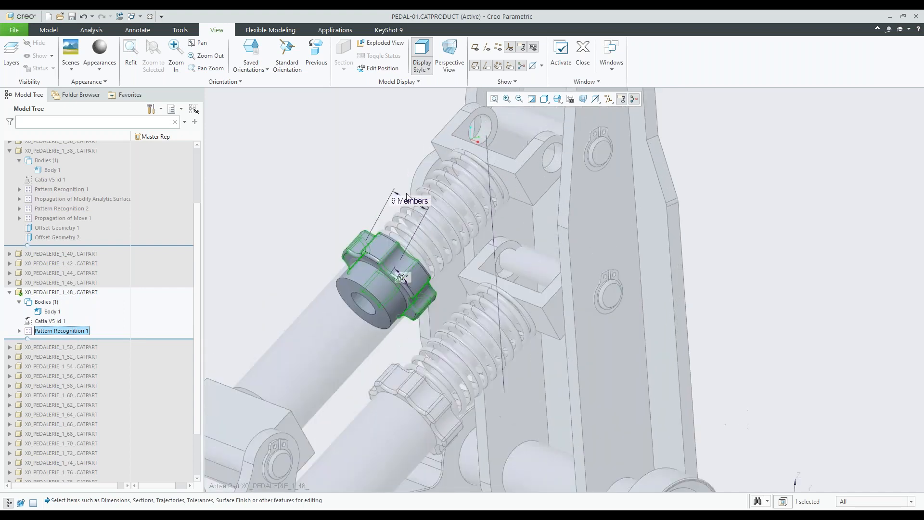
scroll(406, 193, "up", 3)
Redefine the knob's Pattern Recognition 1 feature to review its settings, then accept the definition unchanged.
left_click(71, 331)
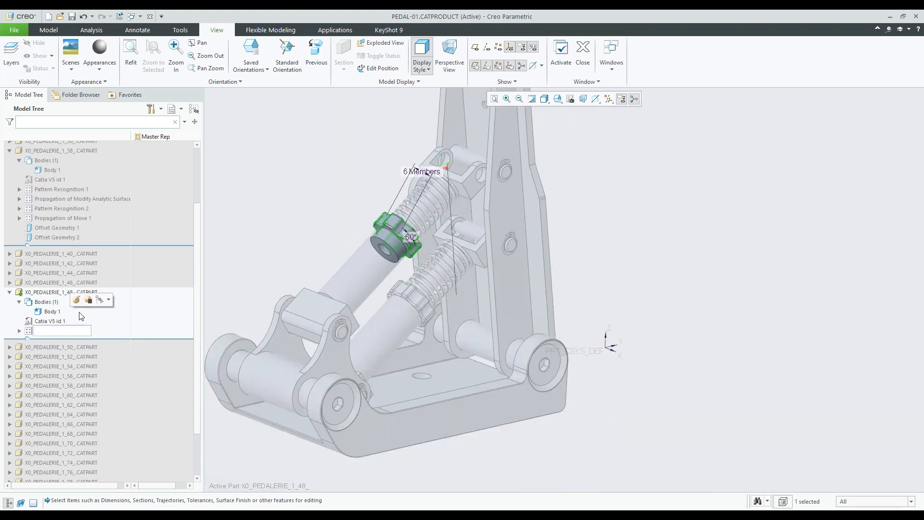
left_click(77, 301)
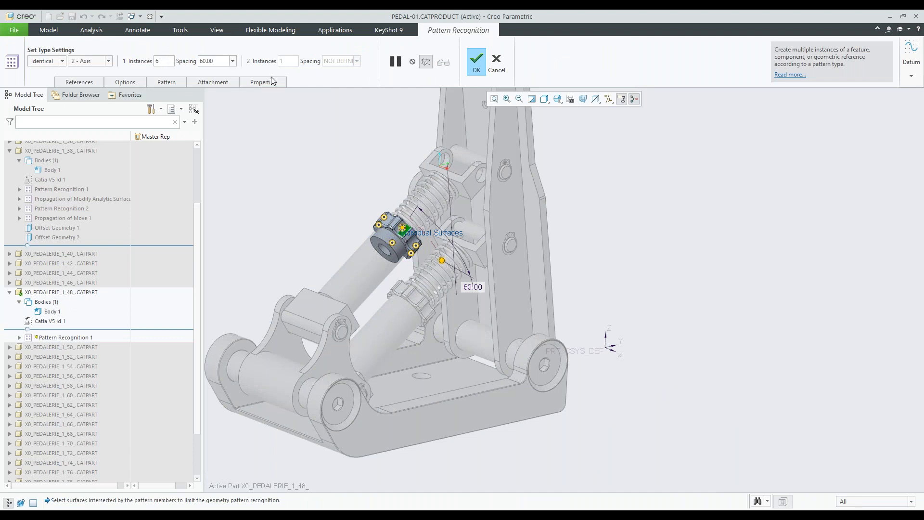
scroll(674, 302, "down", 2)
middle_click_drag(676, 294, 590, 264)
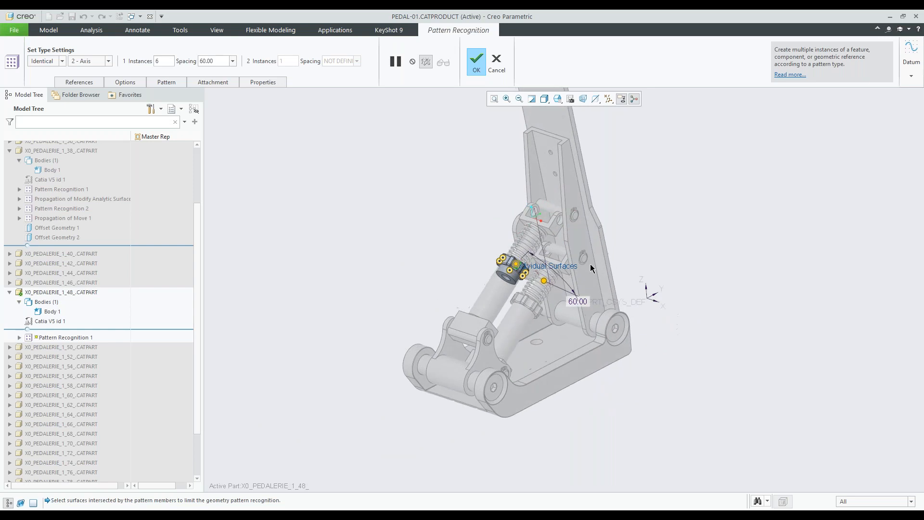
scroll(601, 194, "down", 2)
scroll(602, 194, "up", 4)
left_click(477, 61)
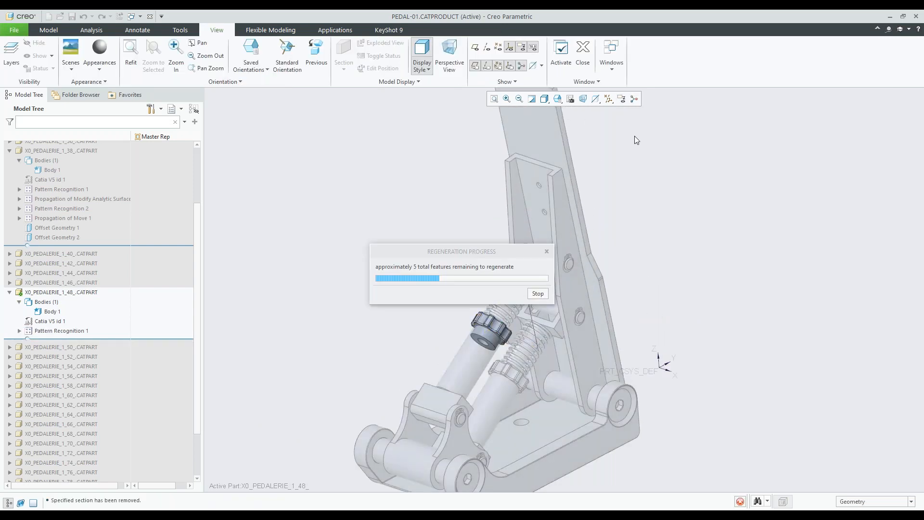
left_click(645, 147)
scroll(368, 220, "down", 3)
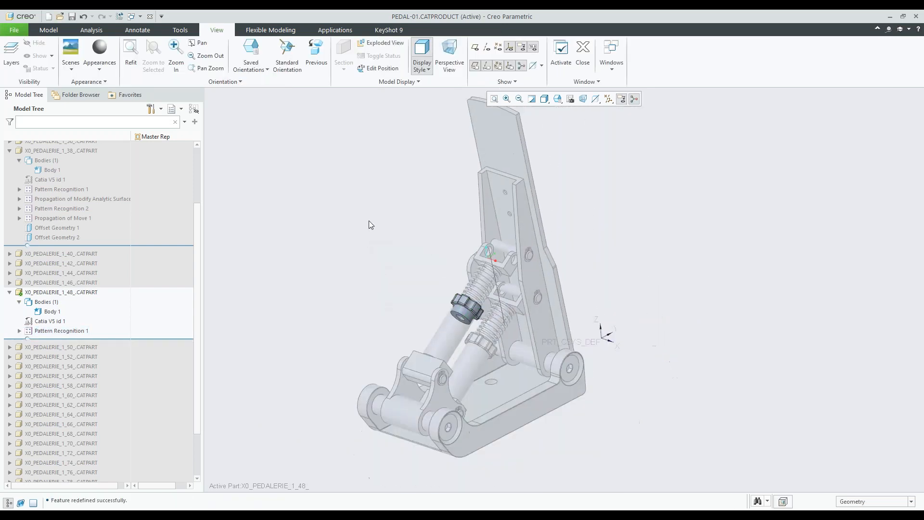
Restrict selection to parts, isolate the cylinder part X0_PEDALERIE_1_44_ and activate it for editing.
left_click(884, 504)
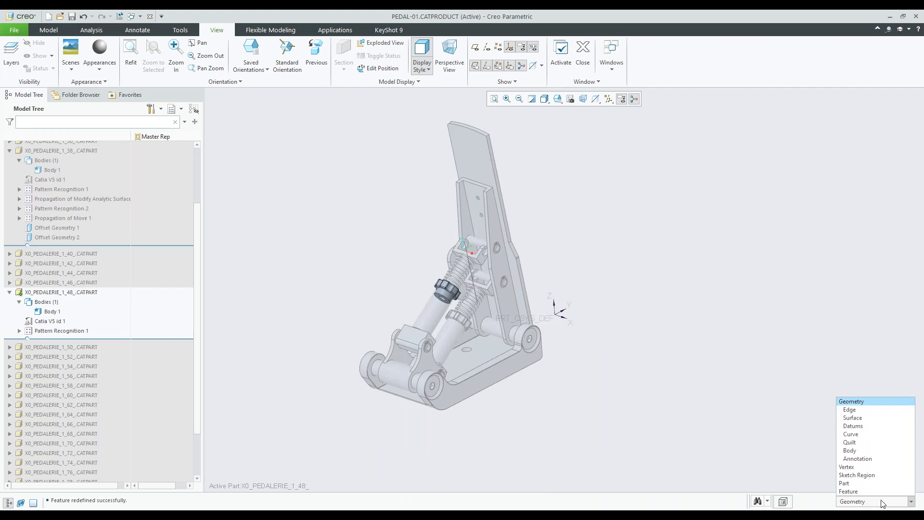
left_click(863, 482)
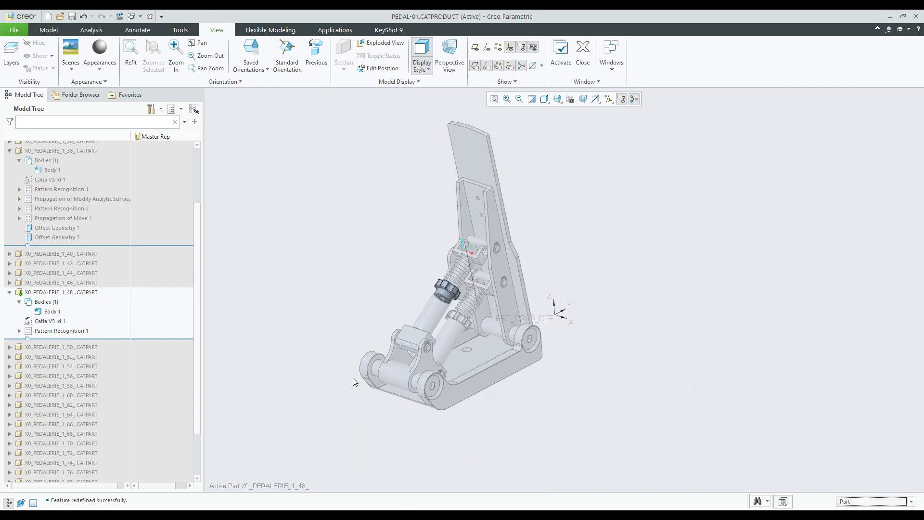
scroll(350, 400, "up", 3)
left_click(456, 323)
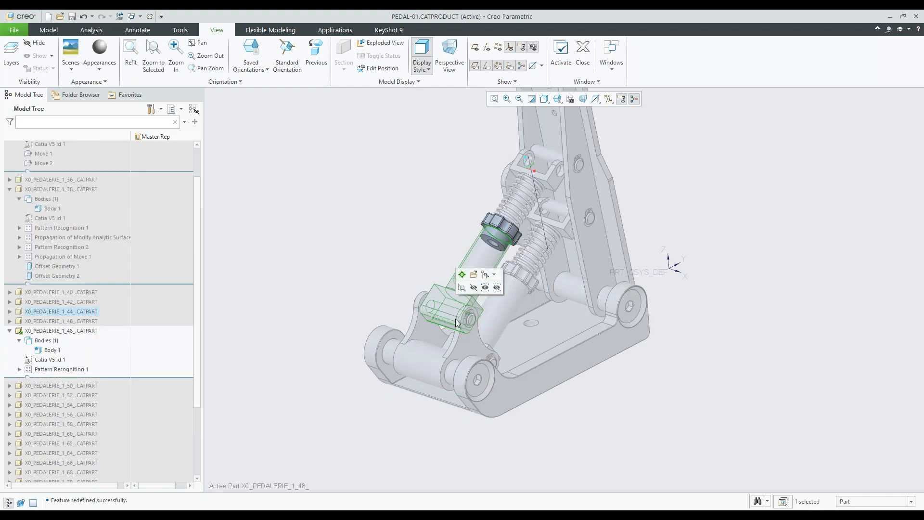
left_click(485, 287)
right_click(48, 310)
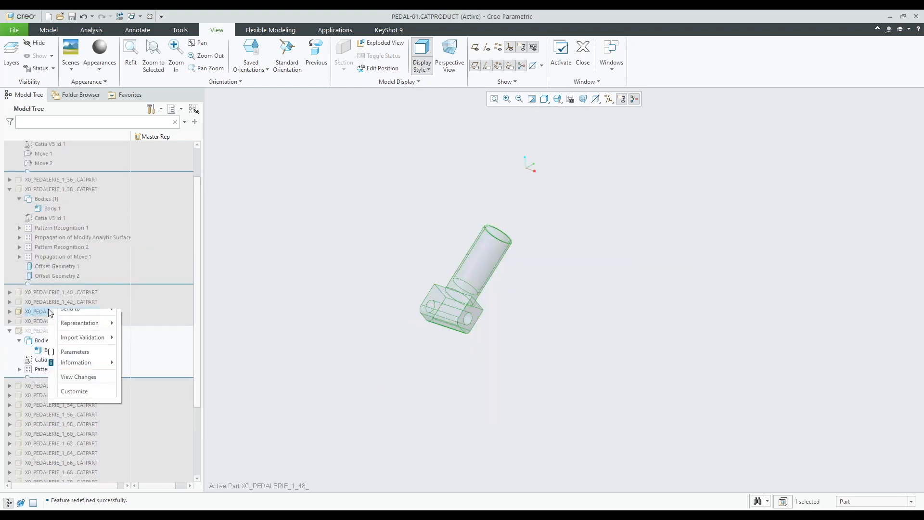
left_click(56, 291)
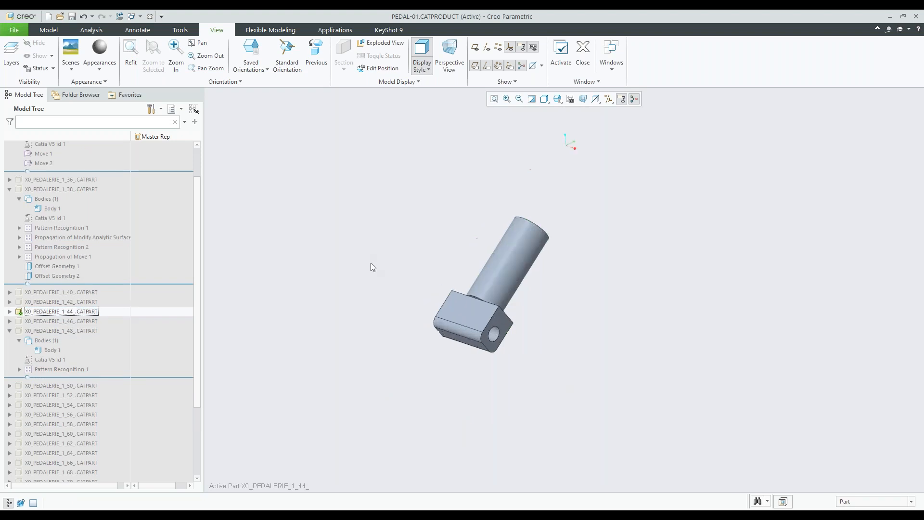
Begin a Modify Analytic Surface operation on the rounded edge of the cylinder's end block, accepting the design change confirmation.
middle_click_drag(556, 302, 648, 265)
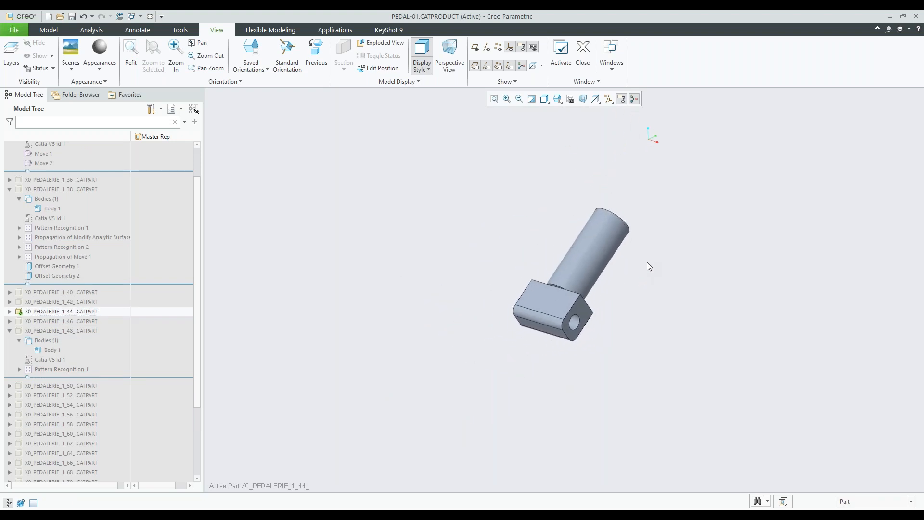
left_click(275, 30)
scroll(613, 296, "up", 3)
mouse_move(619, 321)
middle_mouse_down()
mouse_move(625, 295)
mouse_move(618, 325)
middle_mouse_up()
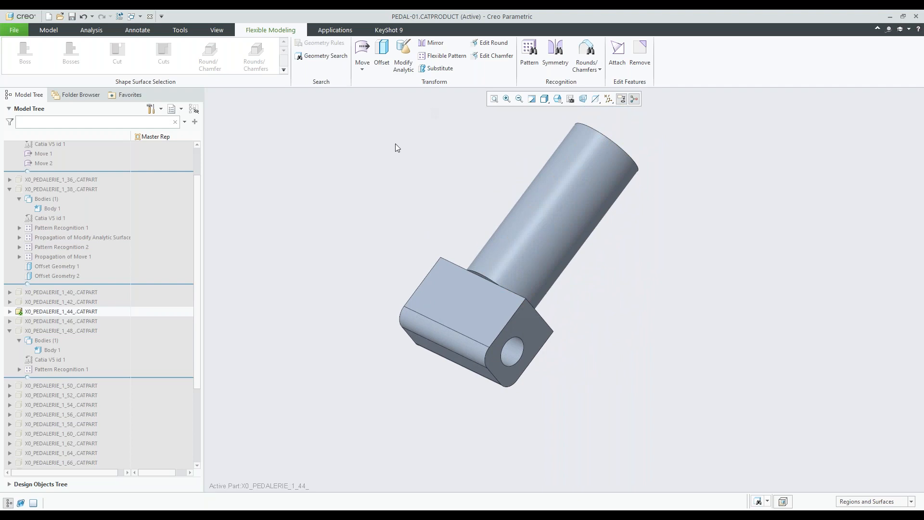
left_click(403, 57)
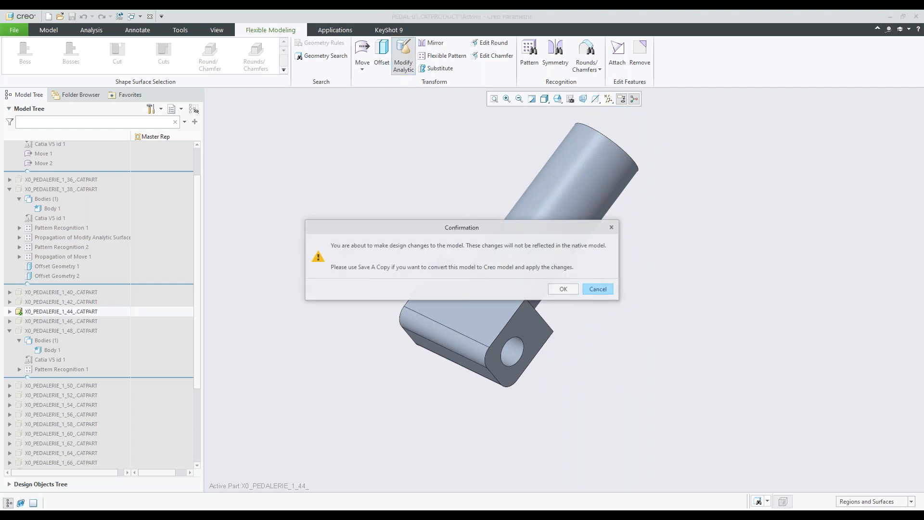
left_click(563, 289)
scroll(433, 322, "up", 3)
left_click(444, 308)
scroll(620, 270, "down", 3)
middle_click_drag(621, 269, 460, 260)
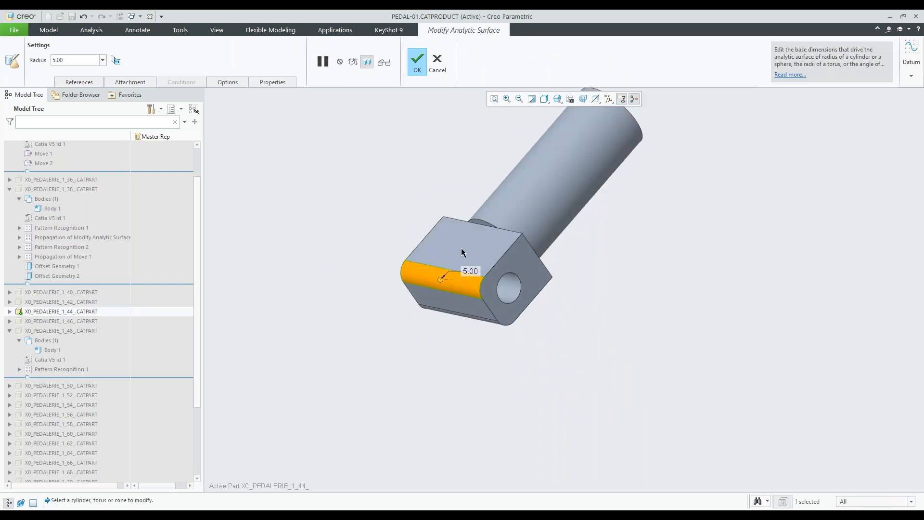
Set the rounded surface's radius to 6 and inspect the preview where it meets the adjacent faces.
scroll(461, 251, "up", 2)
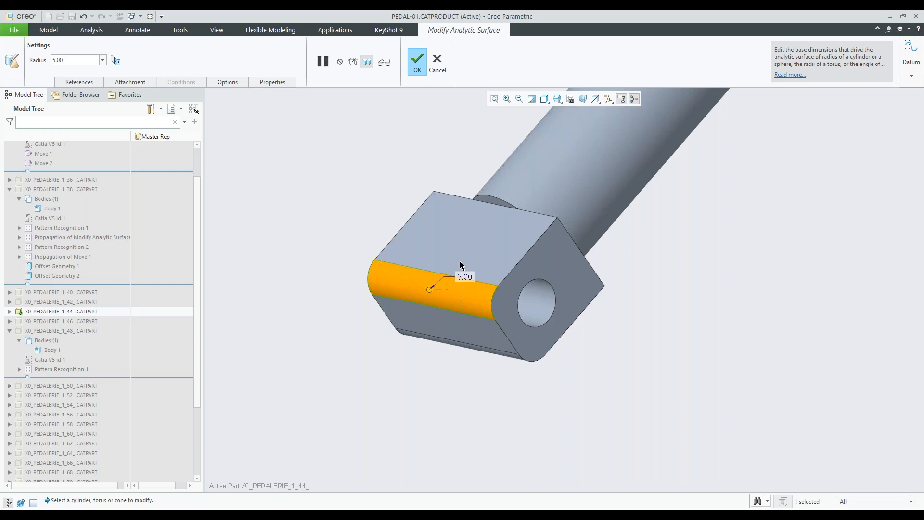
scroll(461, 267, "up", 1)
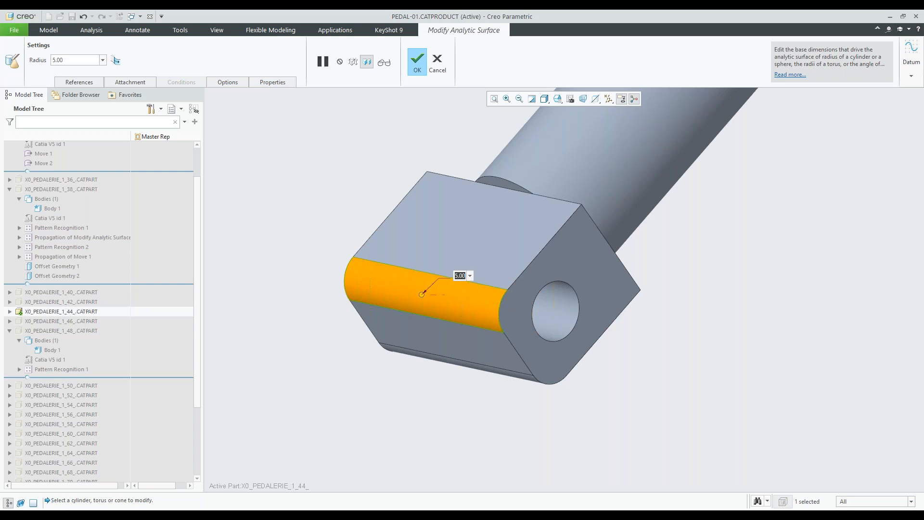
type("6")
key("Return")
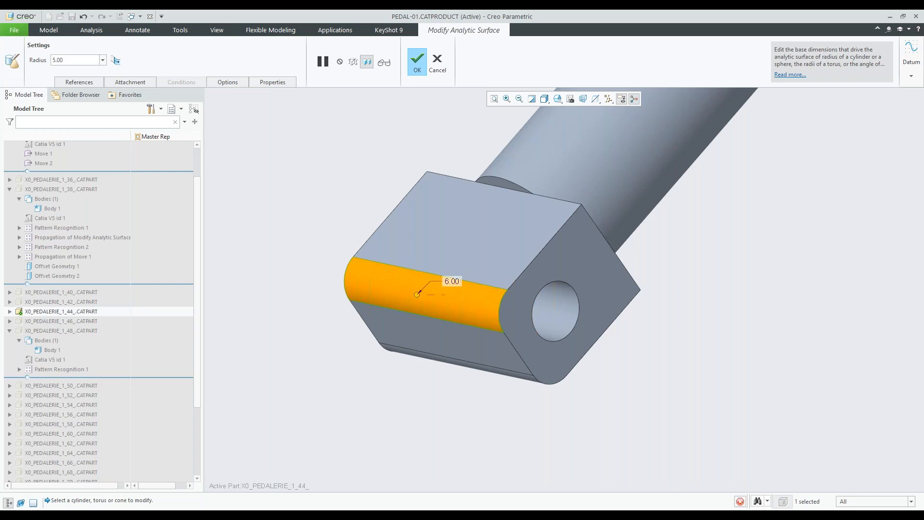
middle_click_drag(536, 206, 450, 241)
scroll(294, 272, "up", 2)
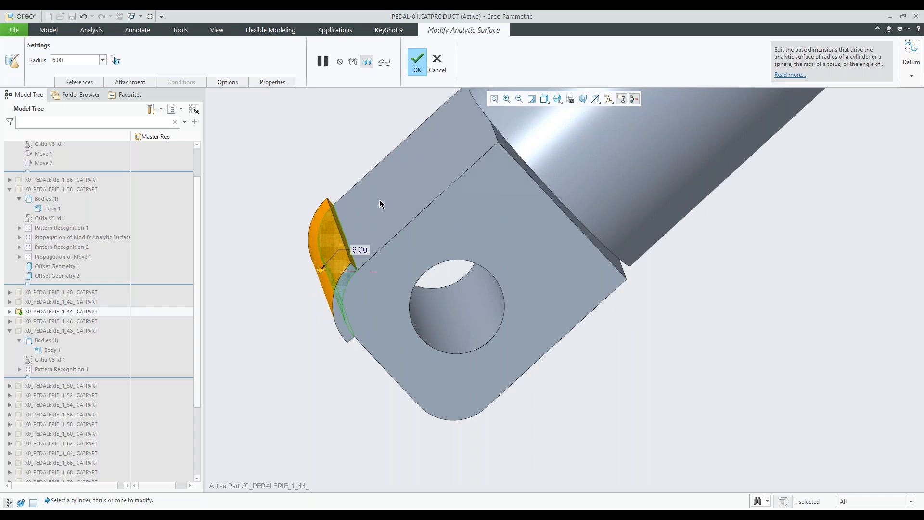
scroll(371, 220, "down", 1)
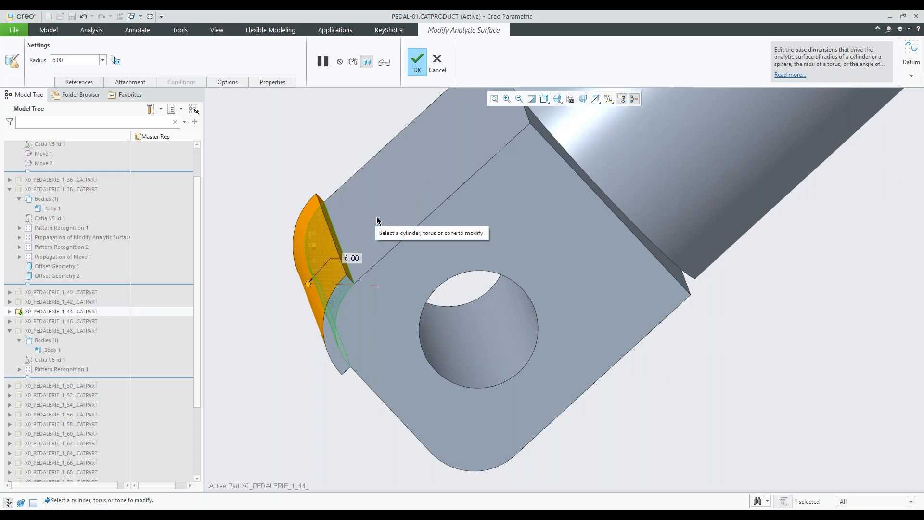
mouse_move(462, 231)
middle_mouse_down()
mouse_move(449, 221)
mouse_move(483, 223)
mouse_move(471, 222)
middle_mouse_up()
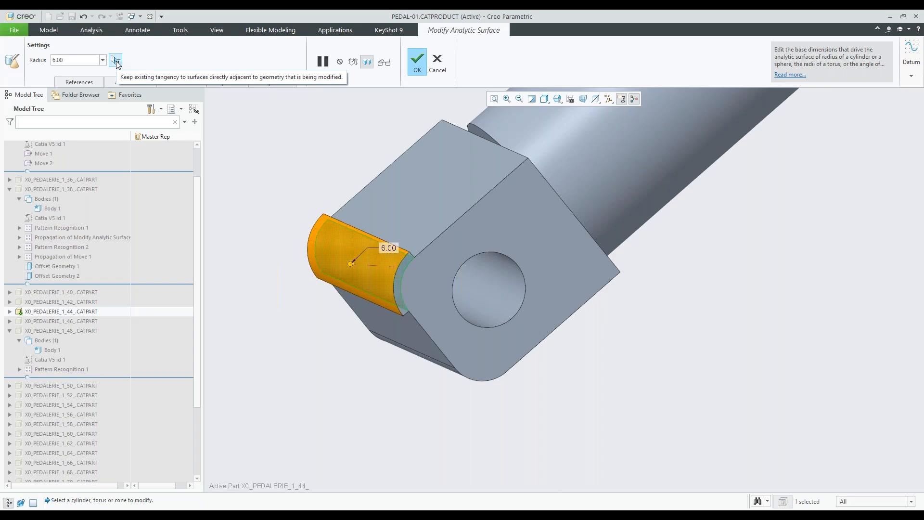
Keep the existing tangency to the adjacent surfaces, inspect the propagated preview and complete the analytic surface modification.
left_click(116, 60)
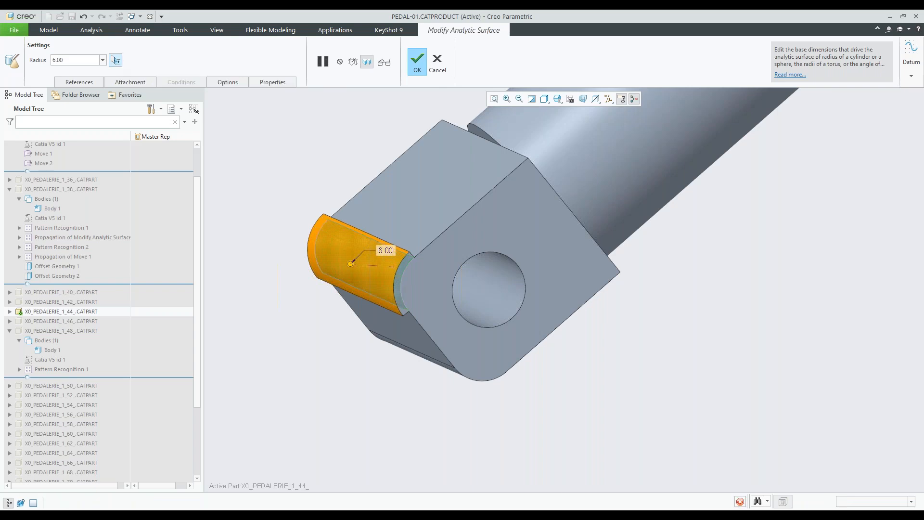
middle_click_drag(509, 268, 561, 306)
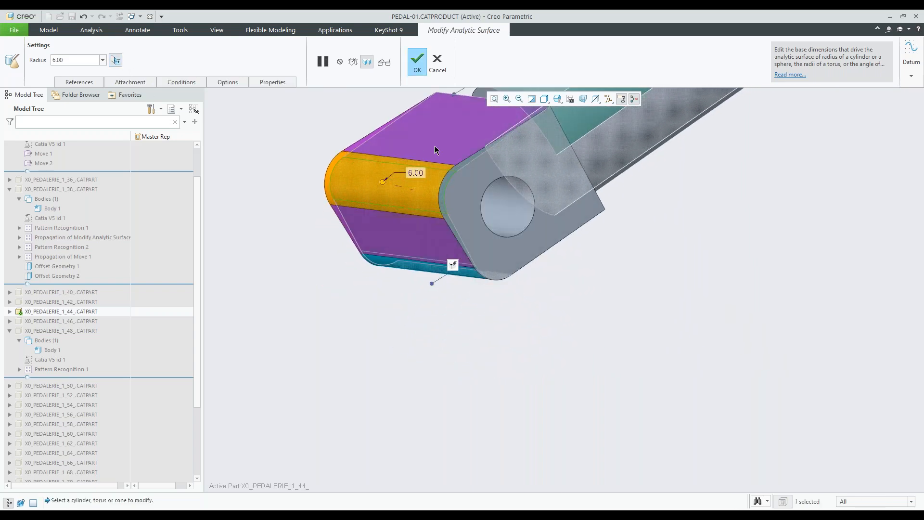
middle_click_drag(472, 332, 439, 209)
key("ctrl+d")
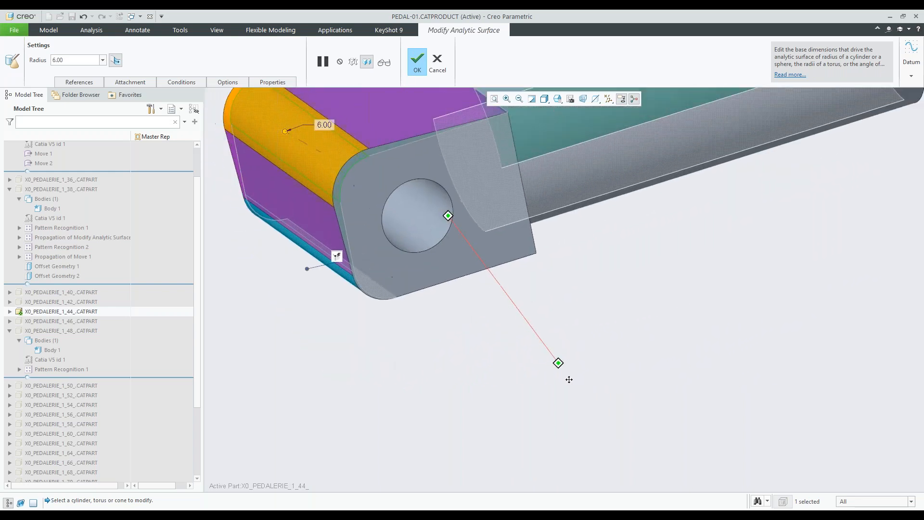
left_click(417, 63)
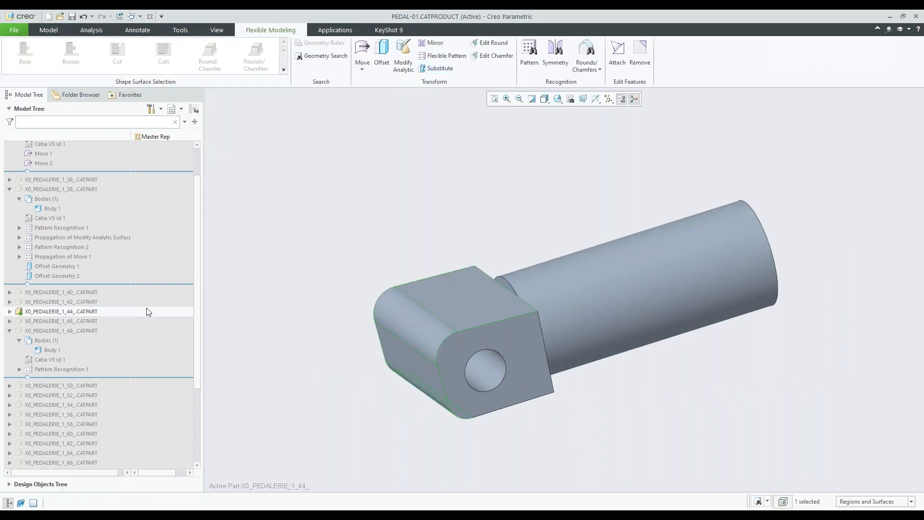
Edit the Modify Analytic Surface 1 feature of X0_PEDALERIE_1_44_ and set its radius dimension to 4.
left_click(10, 312)
left_click(48, 340)
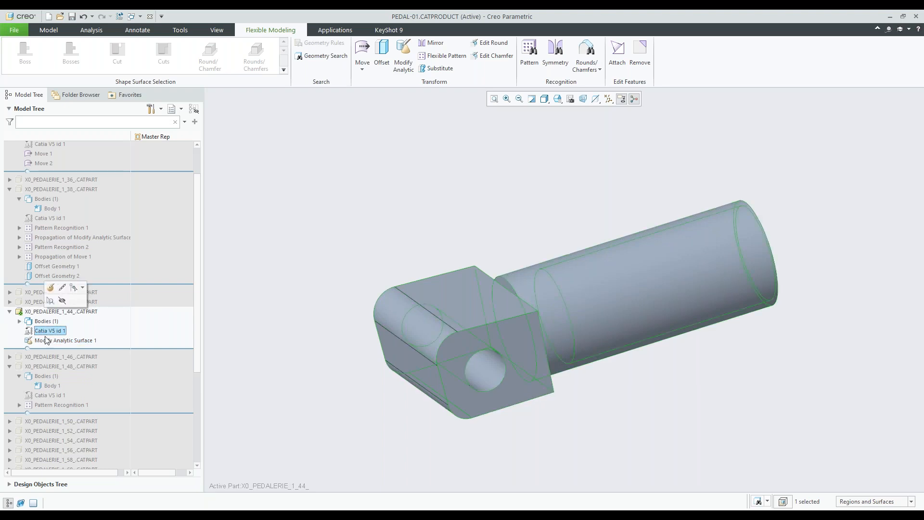
left_click(50, 341)
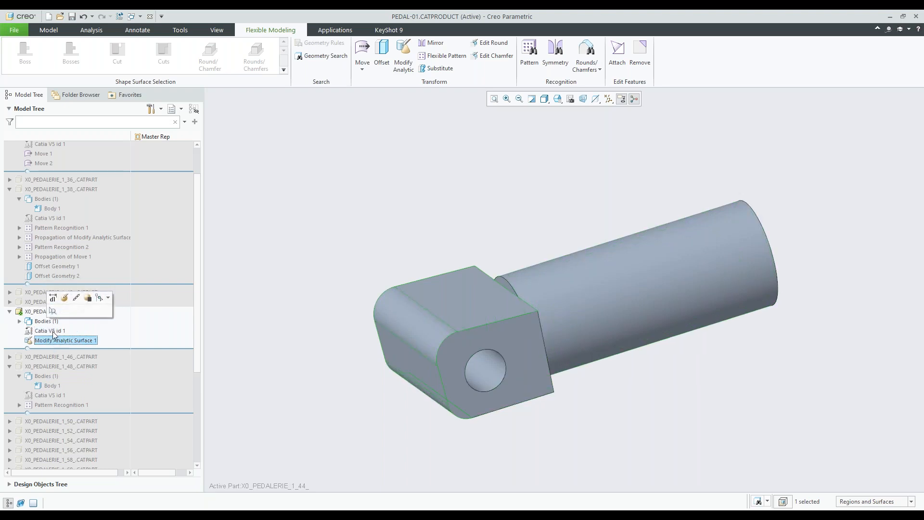
left_click(53, 298)
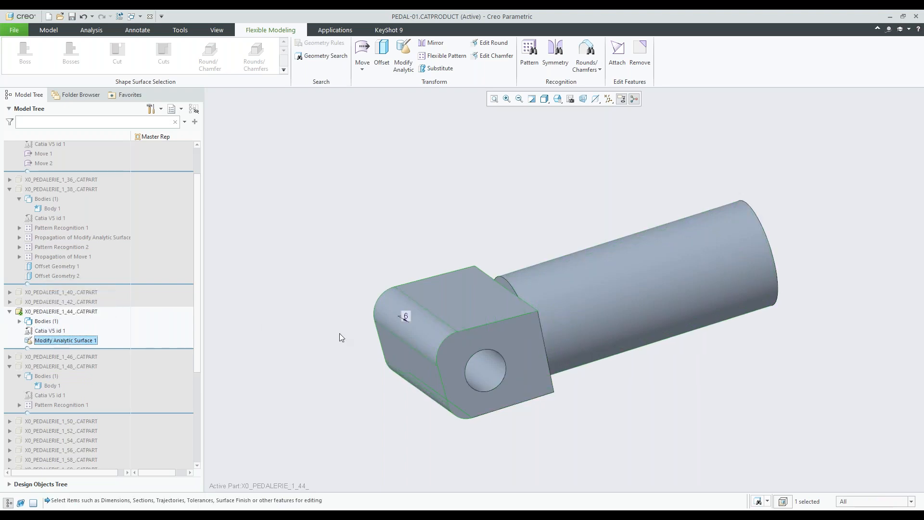
double_click(405, 316)
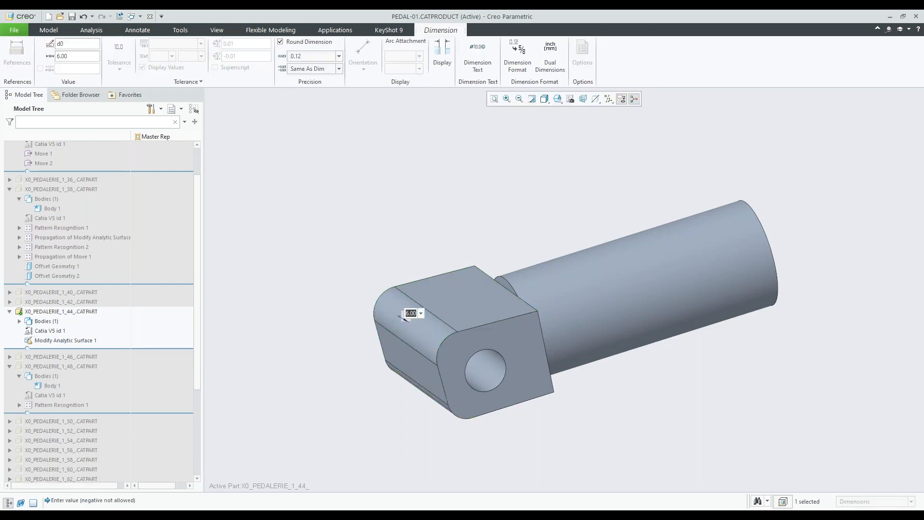
type("4")
key("Return")
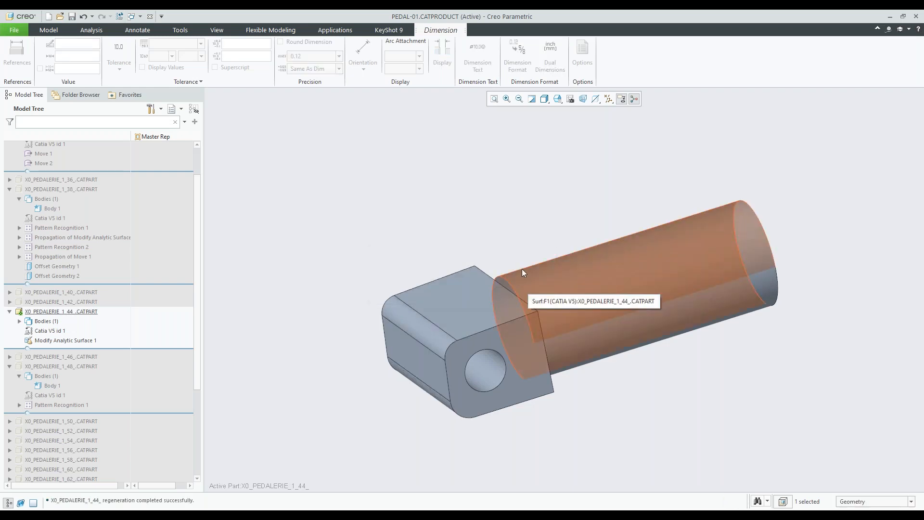
left_click(498, 175)
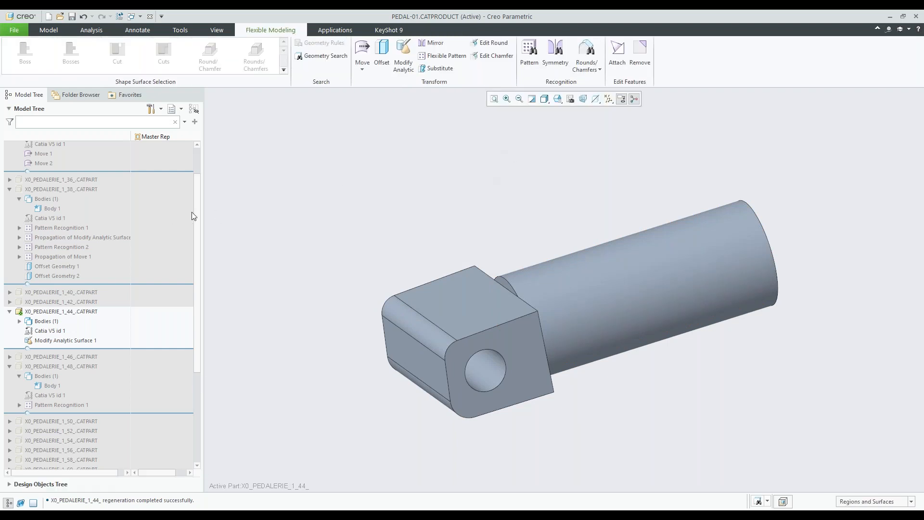
Unhide the assembly components around the edited cylinder part.
left_click(217, 30)
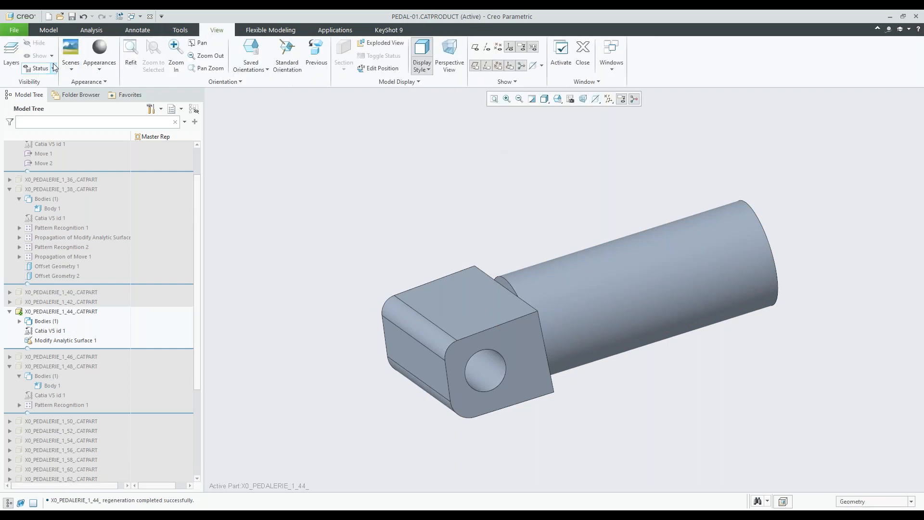